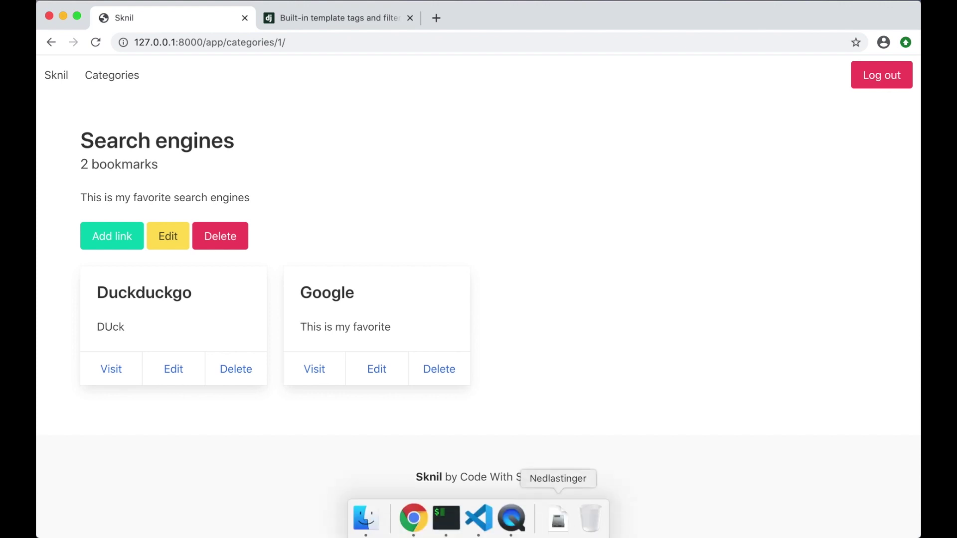
Switch from Google Chrome to Visual Studio Code using the Dock icon
{"action": "left_click", "coordinate": [474, 517]}
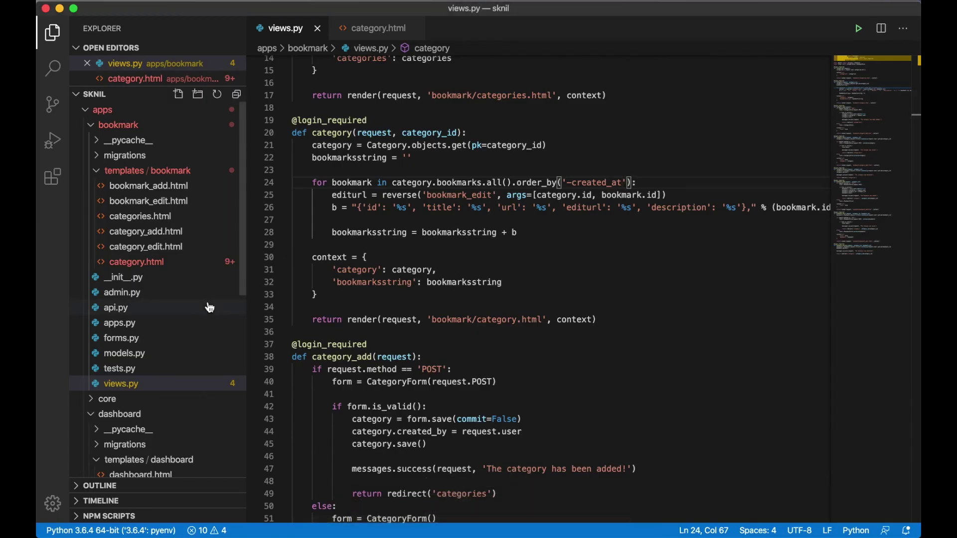
{"action": "left_click", "coordinate": [118, 125]}
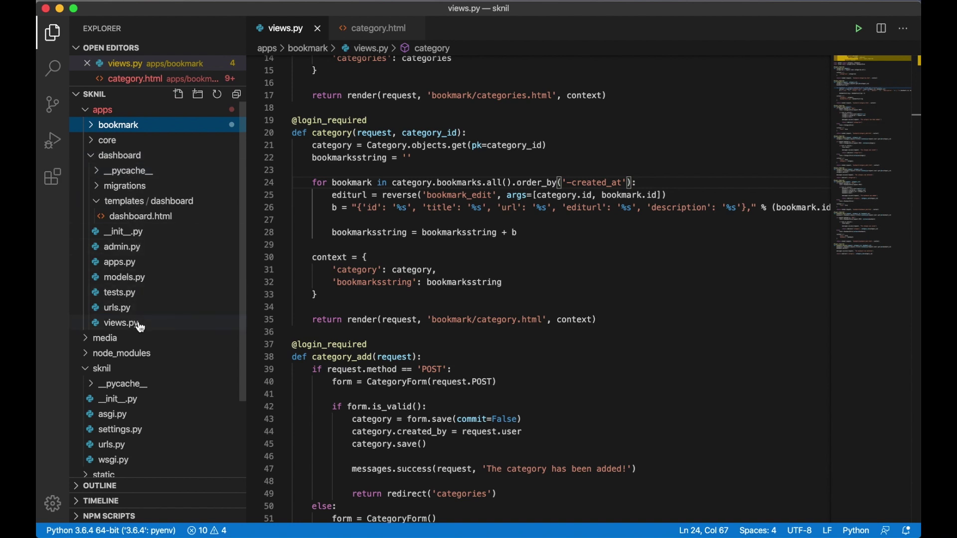
{"action": "left_click", "coordinate": [122, 323]}
{"action": "left_click", "coordinate": [670, 289]}
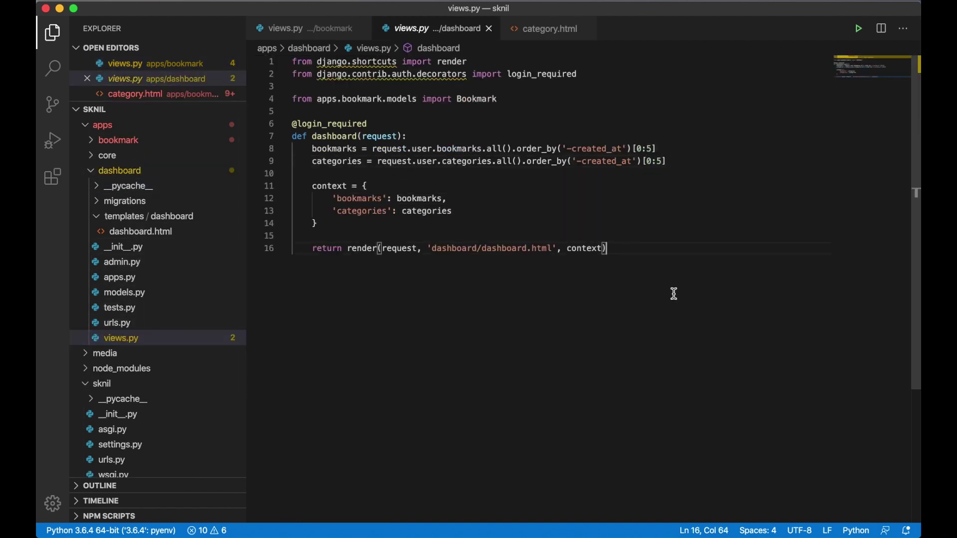
{"action": "key", "text": "Return"}
{"action": "key", "text": "Return"}
{"action": "type", "text": "@lo"}
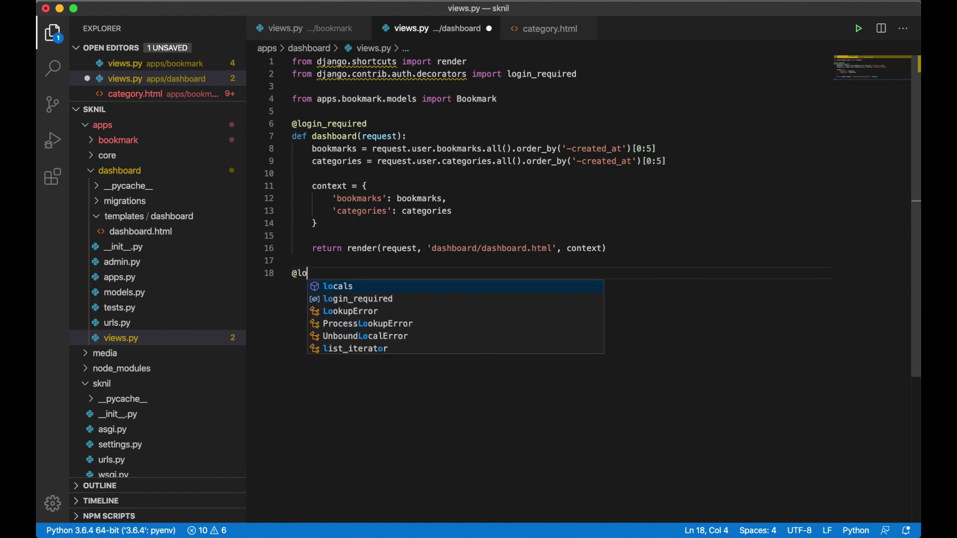
{"action": "key", "text": "Tab"}
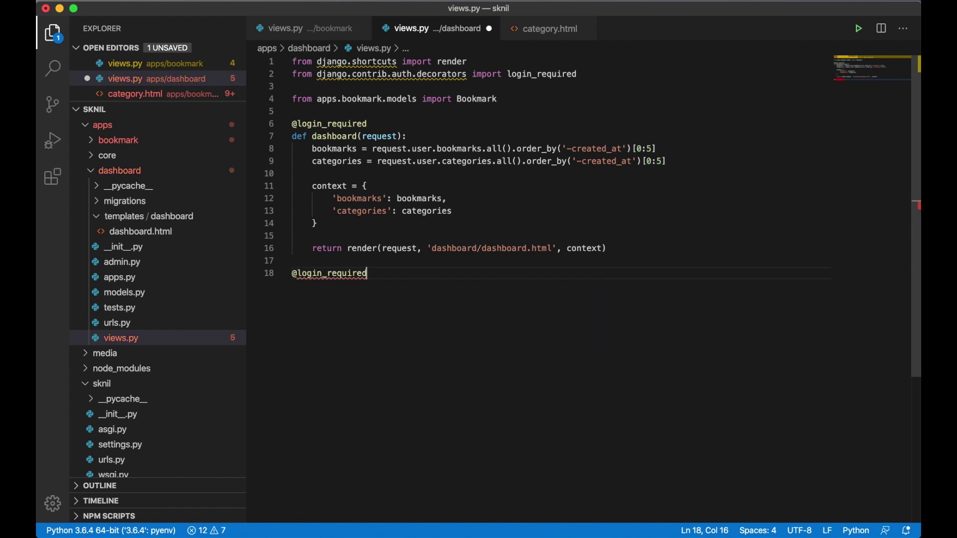
{"action": "key", "text": "Return"}
{"action": "type", "text": "def "}
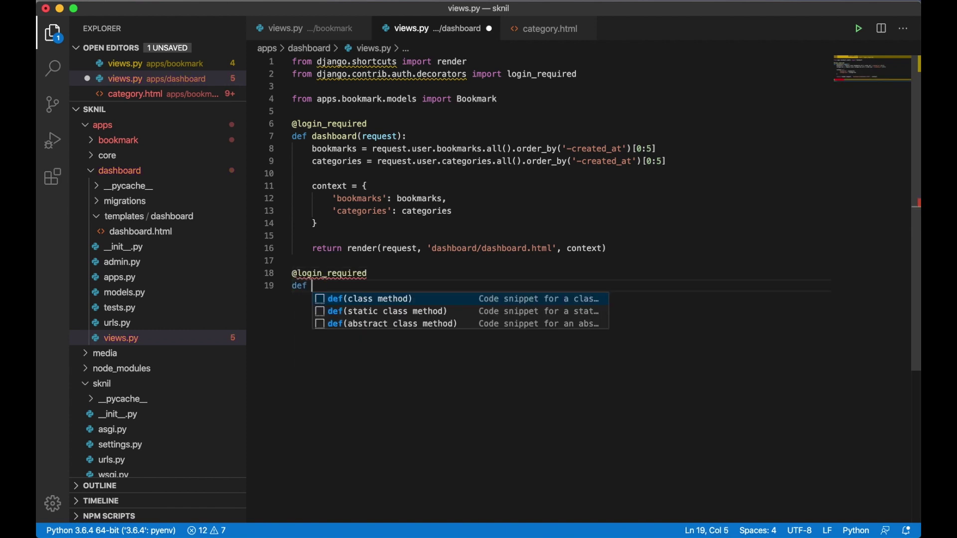
{"action": "type", "text": "setting("}
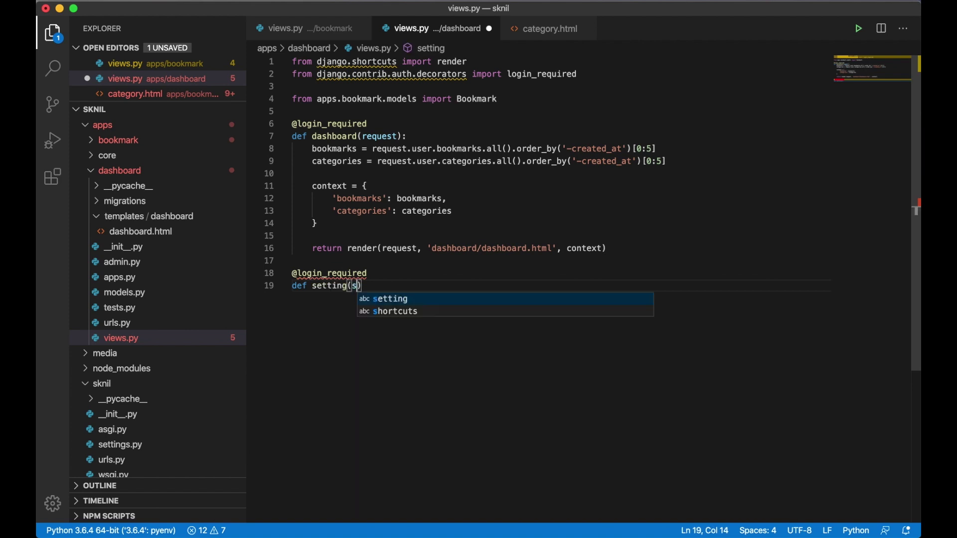
{"action": "type", "text": "request):"}
{"action": "key", "text": "Return"}
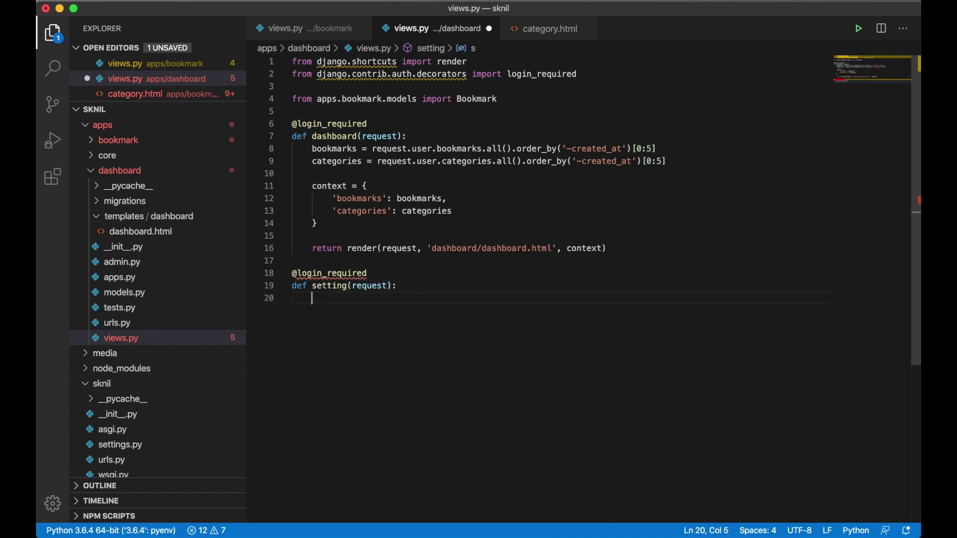
{"action": "type", "text": "return re"}
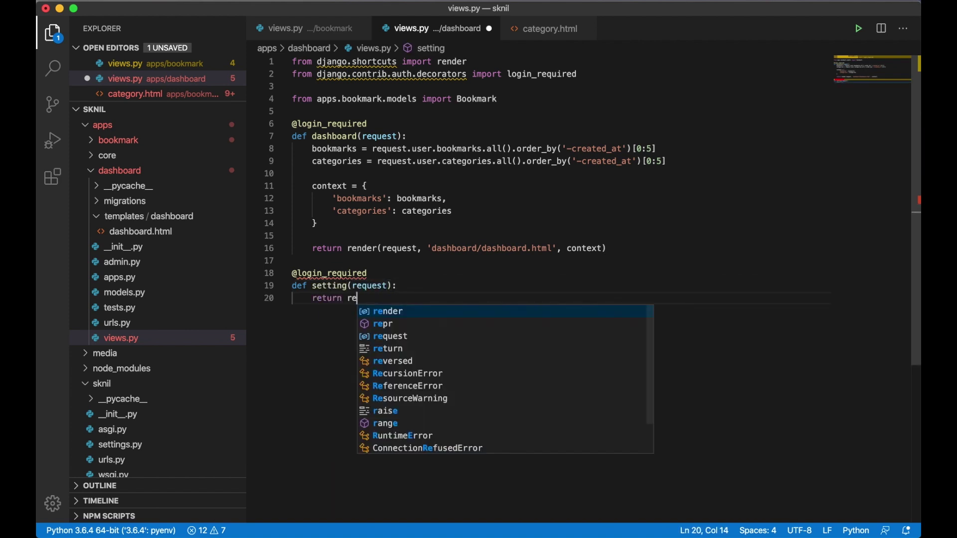
{"action": "type", "text": "nder(request"}
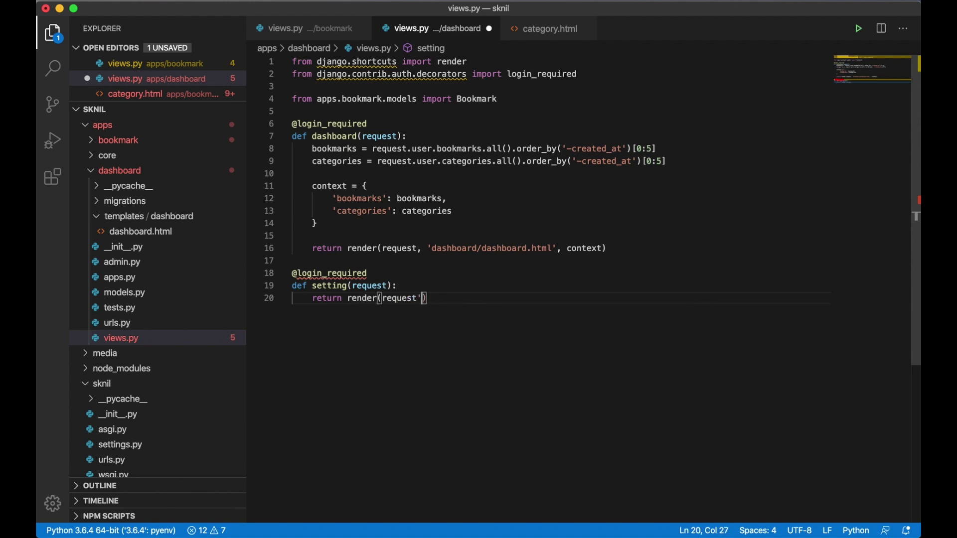
{"action": "type", "text": ", 'da"}
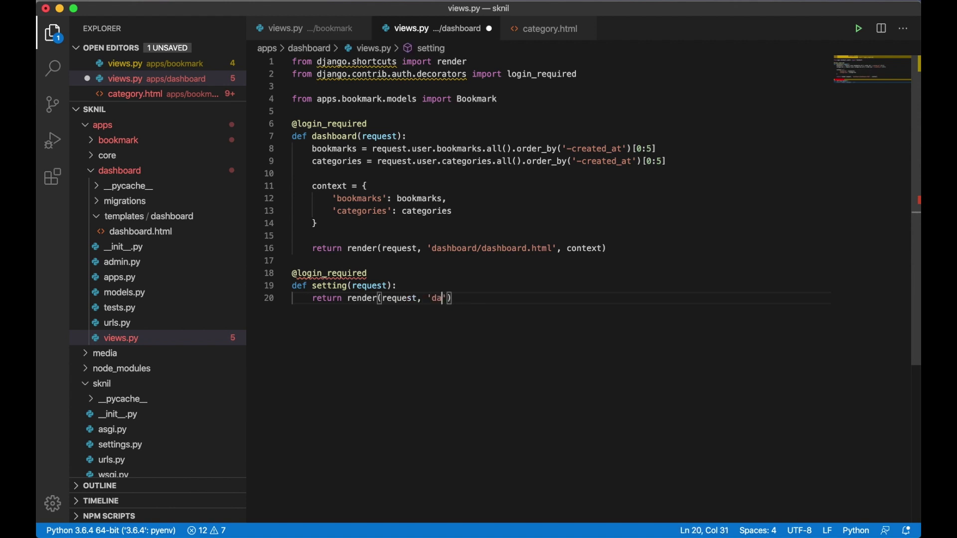
{"action": "type", "text": "shbo"}
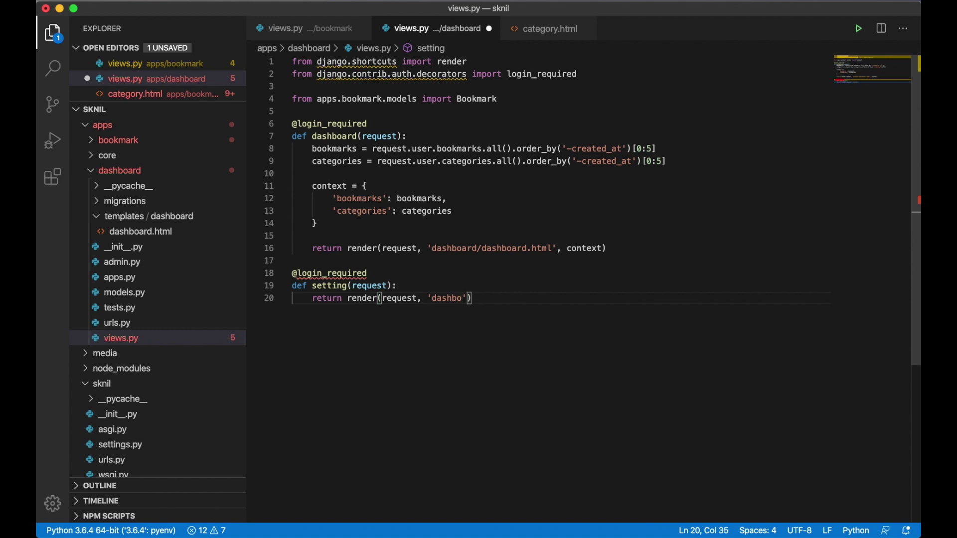
{"action": "type", "text": "ard/settings"}
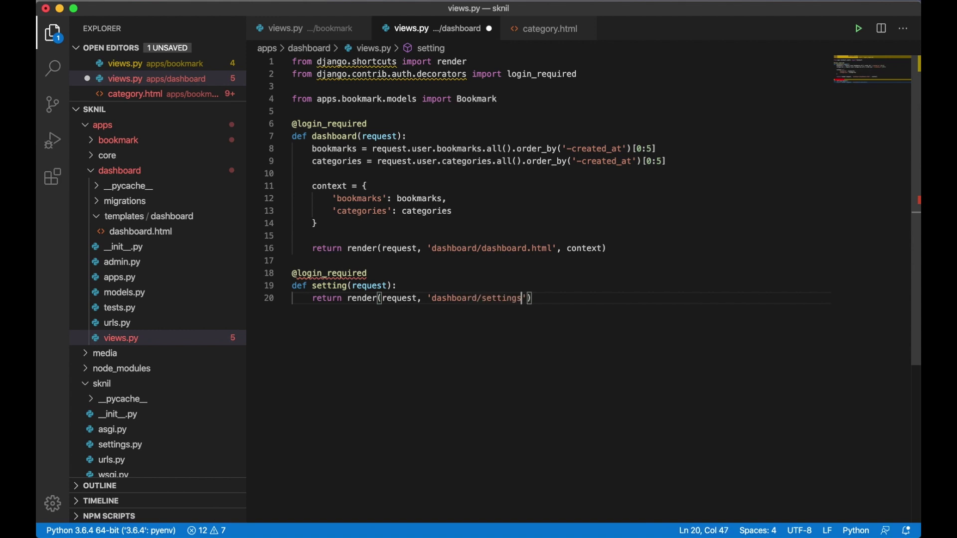
{"action": "type", "text": ".html'"}
{"action": "type", "text": ", c"}
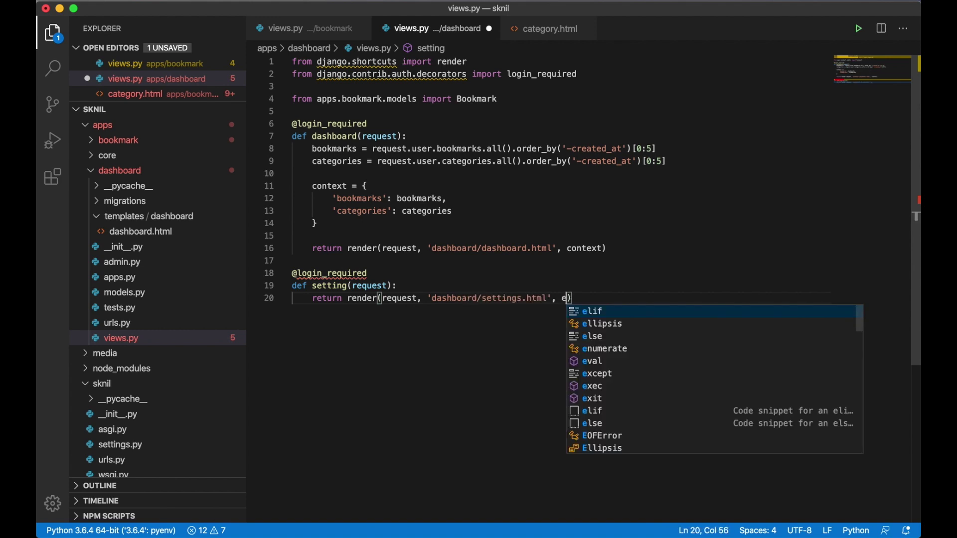
{"action": "type", "text": "ontext"}
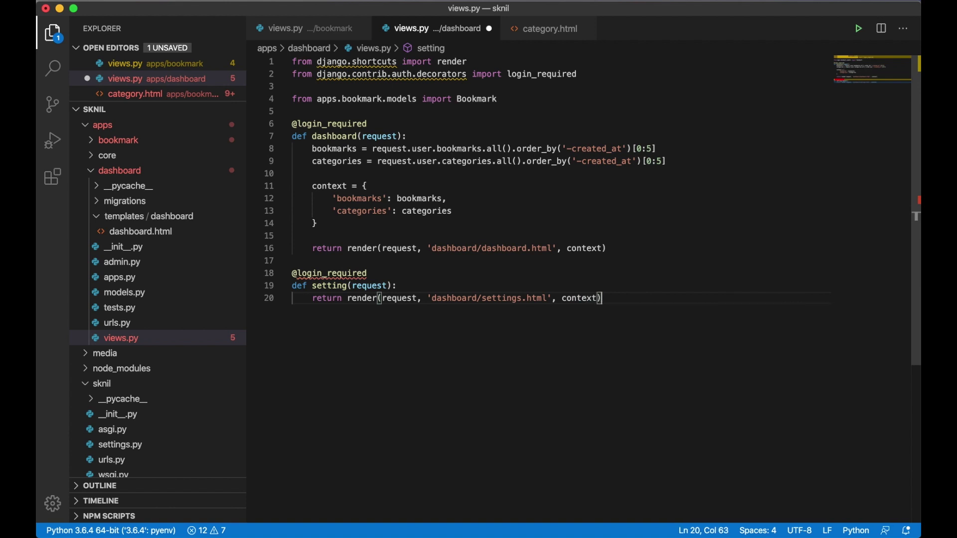
{"action": "key", "text": "super+s"}
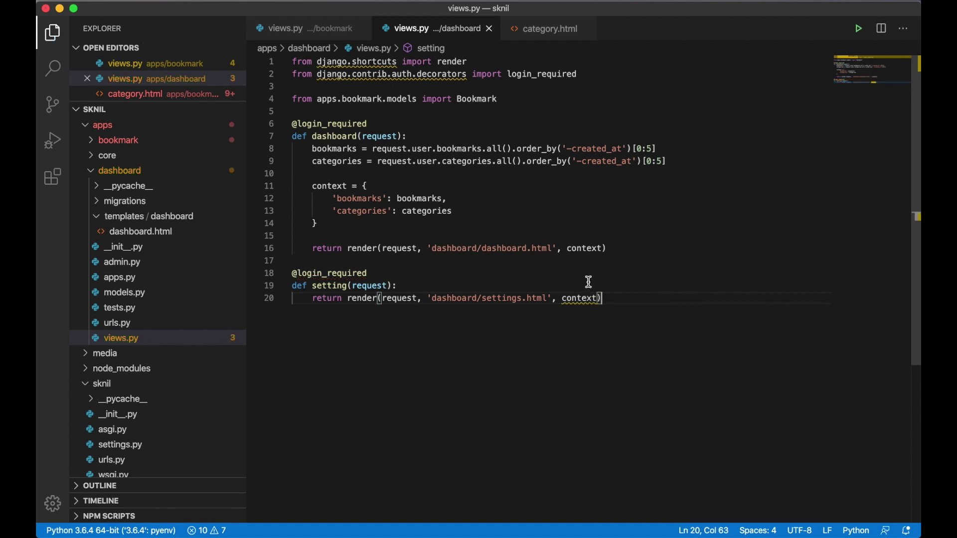
{"action": "left_click", "coordinate": [117, 323]}
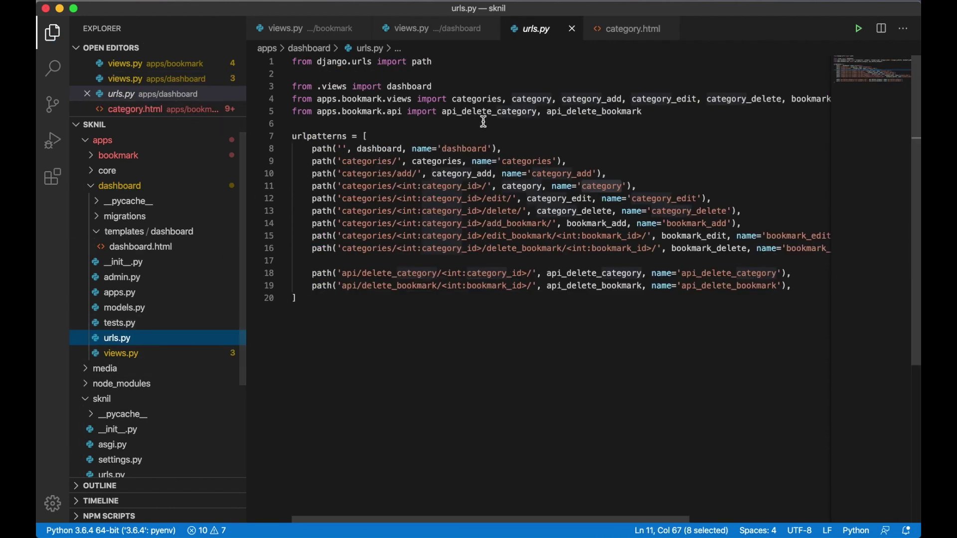
Import settings in dashboard urls.py, add path('settings/', settings, name='settings'), and save
{"action": "left_click", "coordinate": [462, 90]}
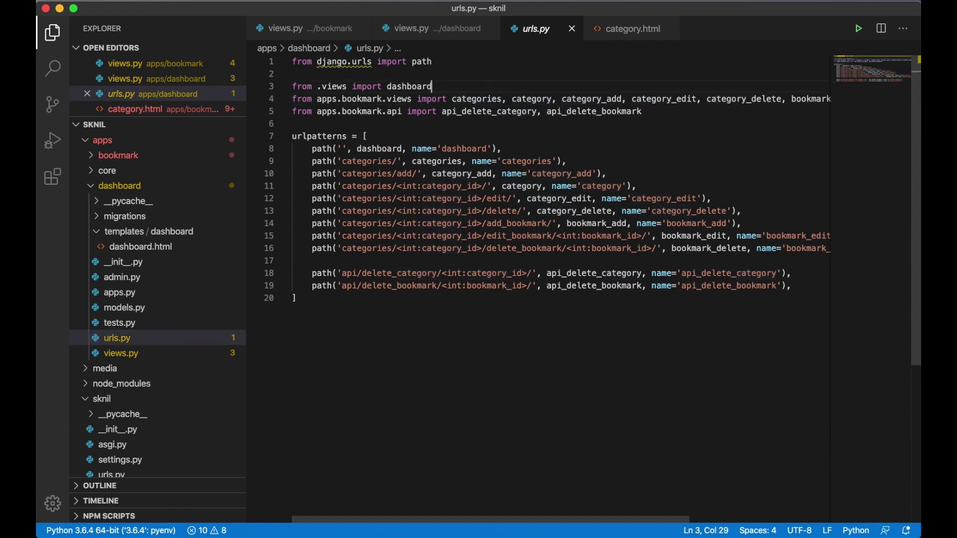
{"action": "type", "text": ", settings"}
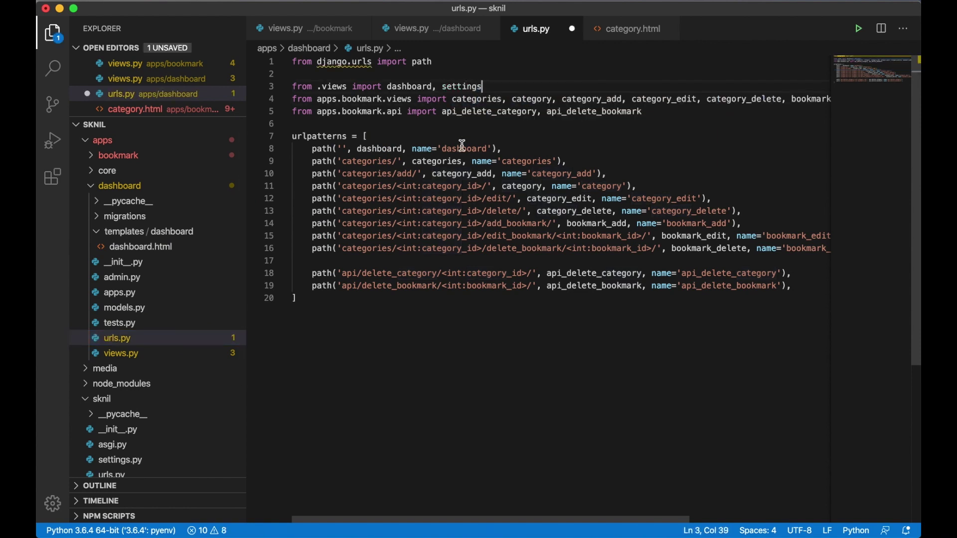
{"action": "left_click", "coordinate": [516, 148]}
{"action": "key", "text": "Return"}
{"action": "type", "text": "ath"}
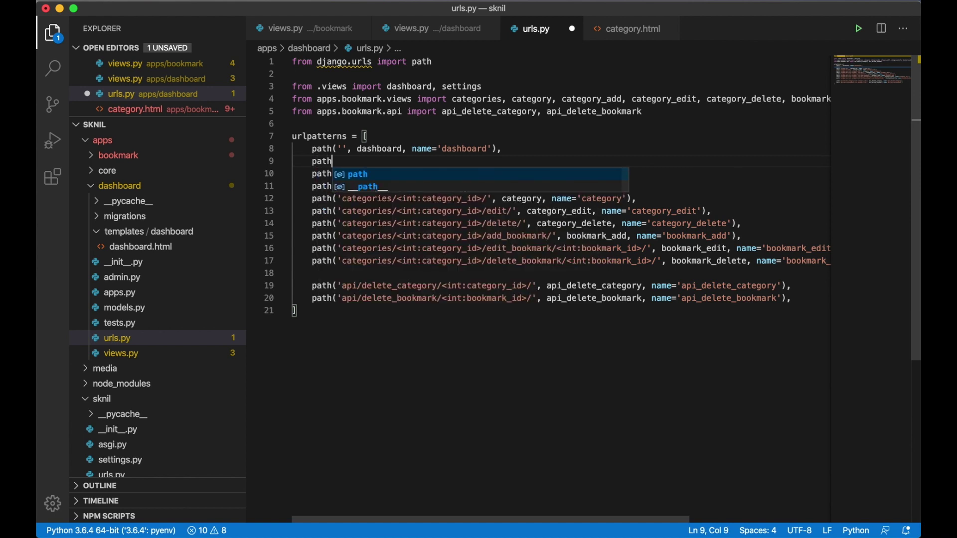
{"action": "type", "text": "('settings/"}
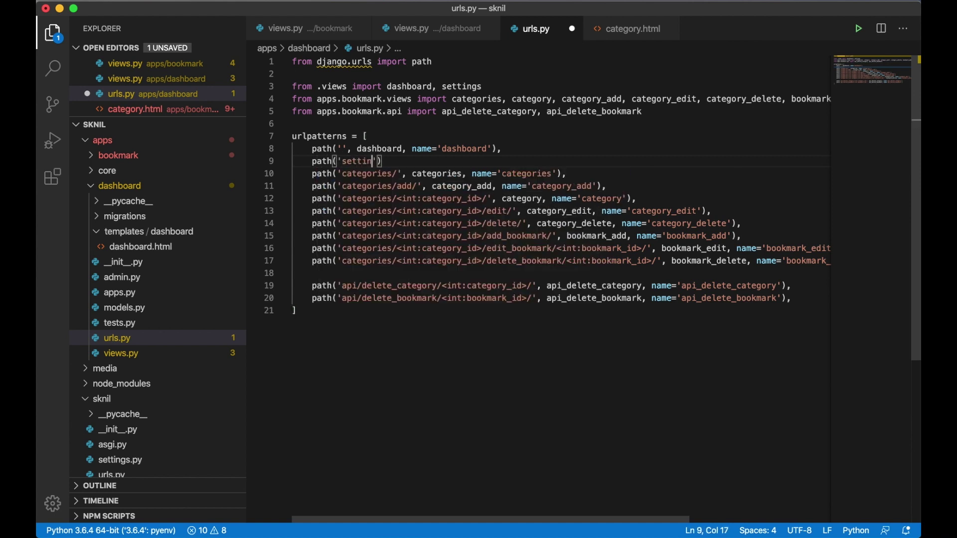
{"action": "type", "text": "'"}
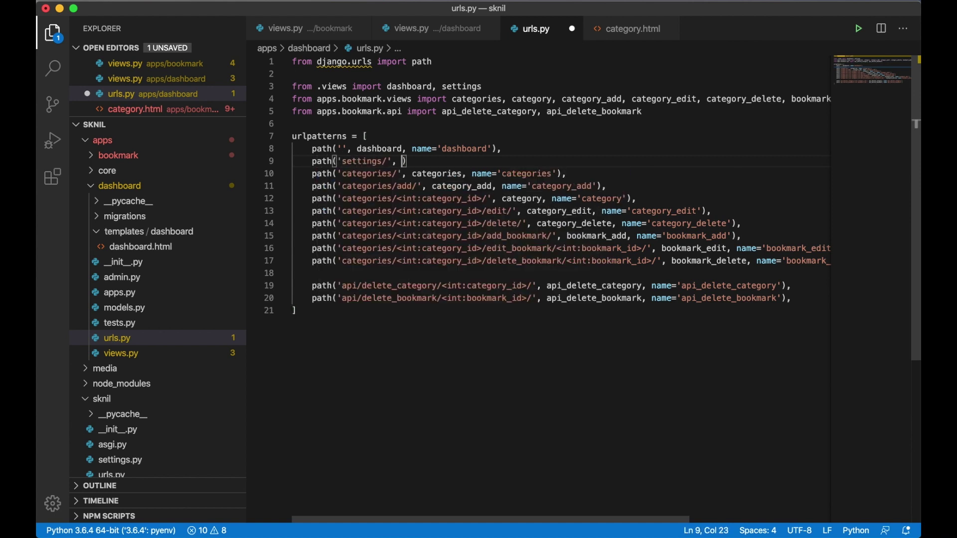
{"action": "type", "text": ", set"}
{"action": "type", "text": "tings,"}
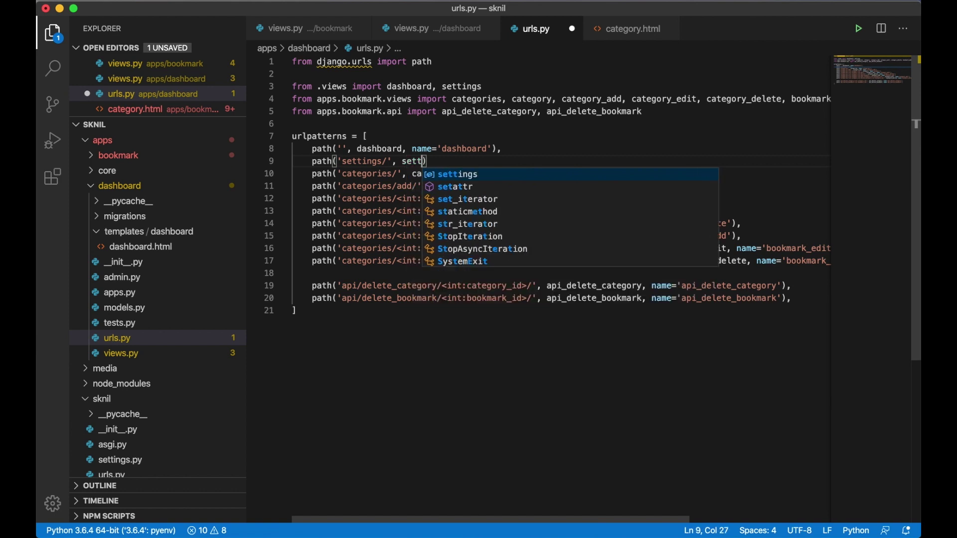
{"action": "type", "text": " name='"}
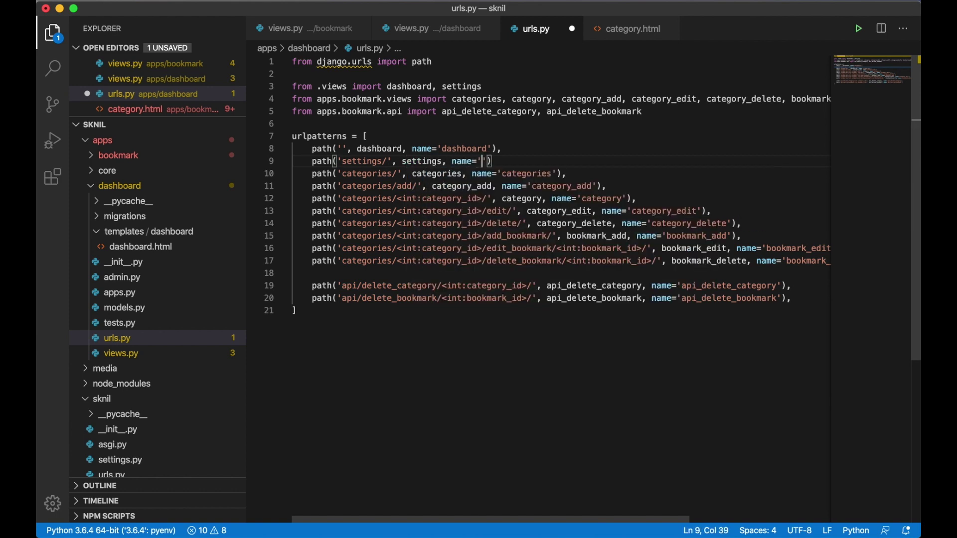
{"action": "type", "text": "settings'"}
{"action": "type", "text": "),"}
{"action": "key", "text": "super+s"}
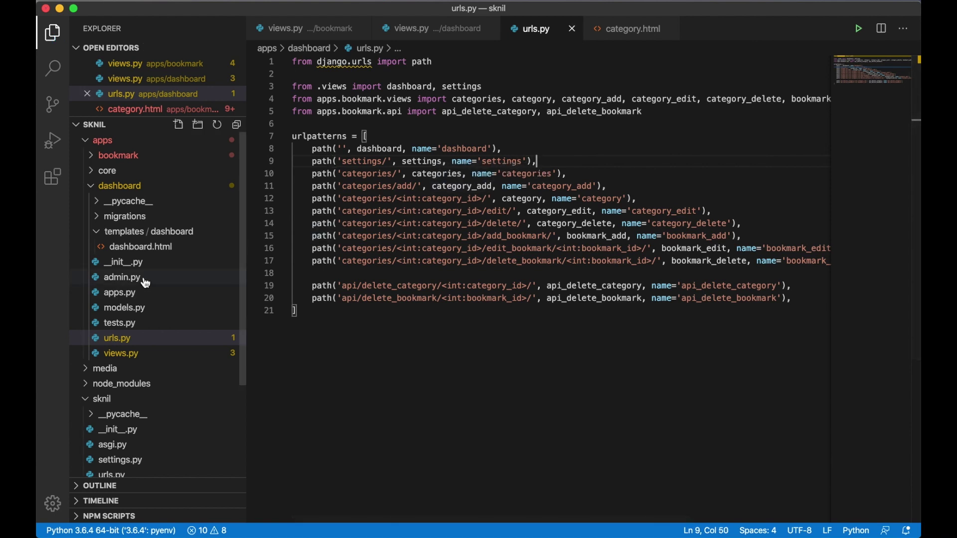
{"action": "mouse_move", "coordinate": [150, 124]}
{"action": "scroll", "coordinate": [132, 276], "scroll_direction": "down", "scroll_amount": 2}
{"action": "scroll", "coordinate": [133, 277], "scroll_direction": "down", "scroll_amount": 2}
{"action": "scroll", "coordinate": [133, 290], "scroll_direction": "down", "scroll_amount": 4}
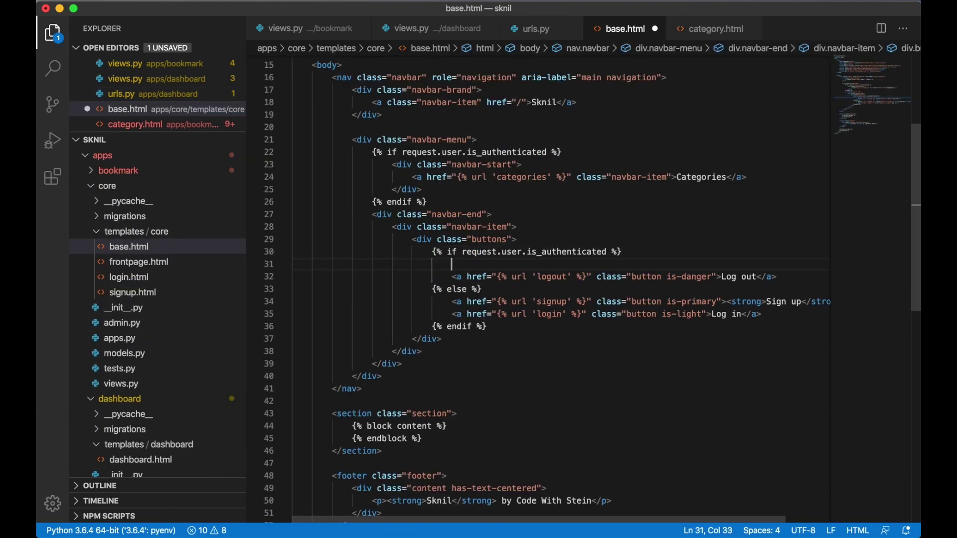
{"action": "type", "text": "<a href=\""}
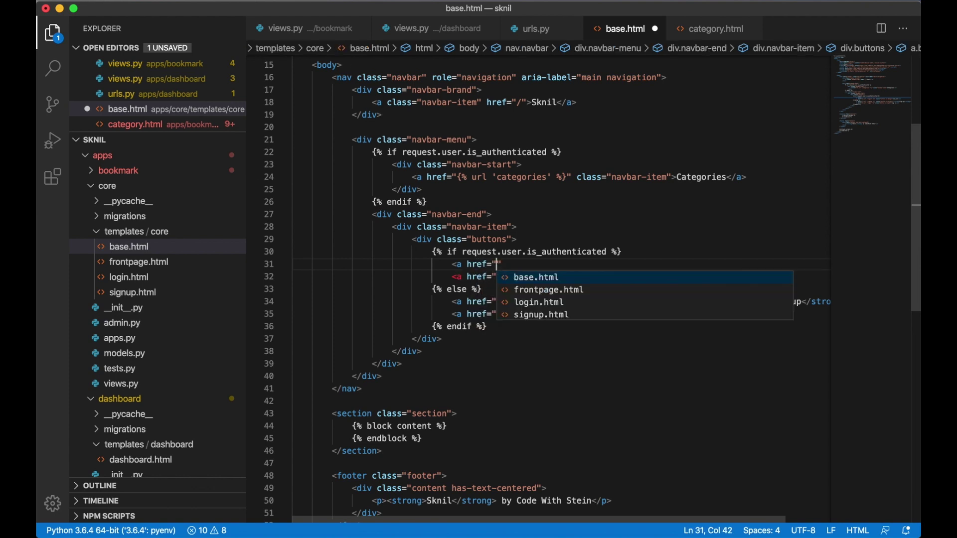
{"action": "type", "text": "{"}
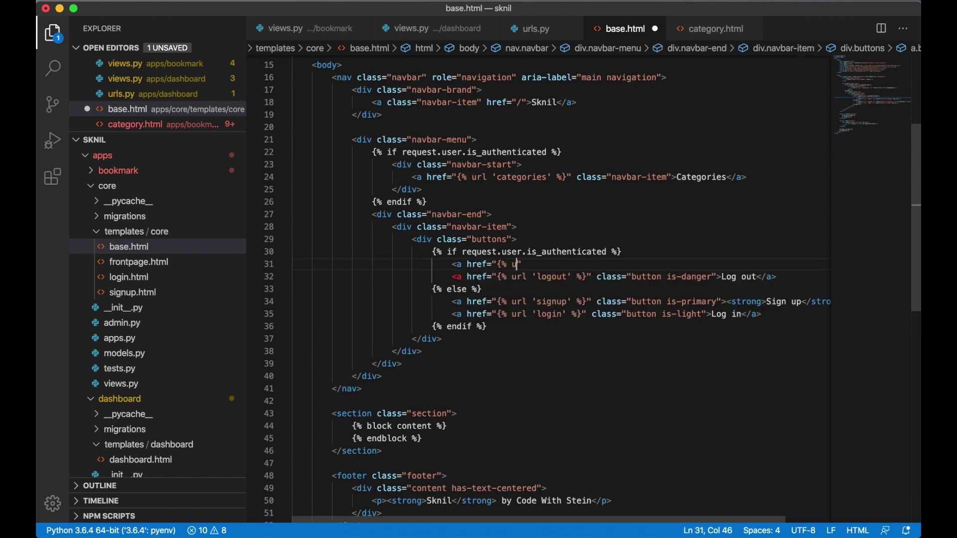
{"action": "type", "text": "'settings'"}
{"action": "type", "text": "%}"}
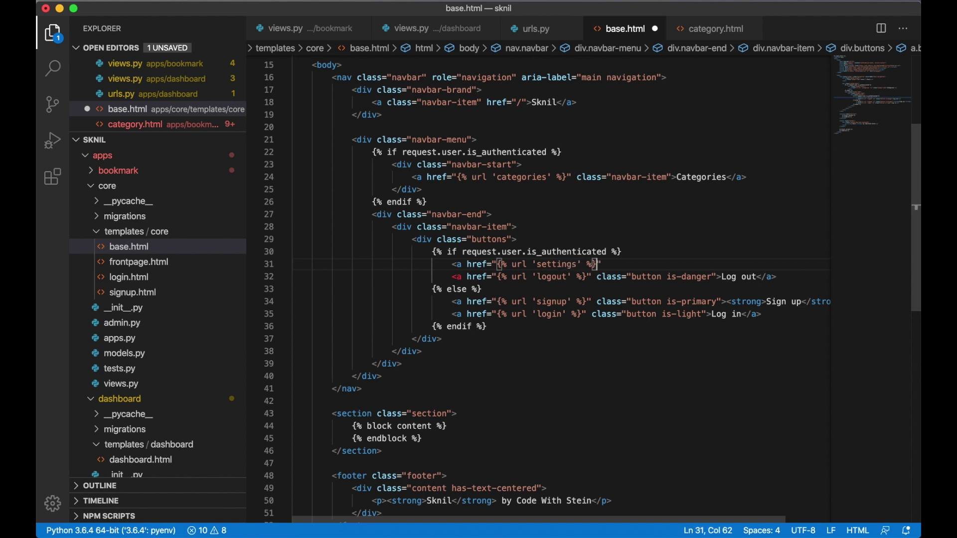
{"action": "type", "text": " class="}
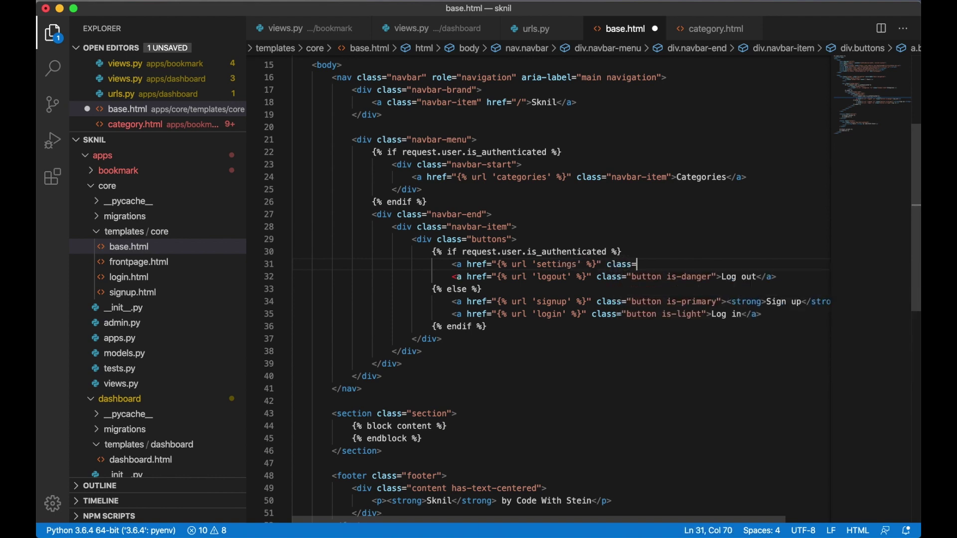
{"action": "type", "text": "\"button is-"}
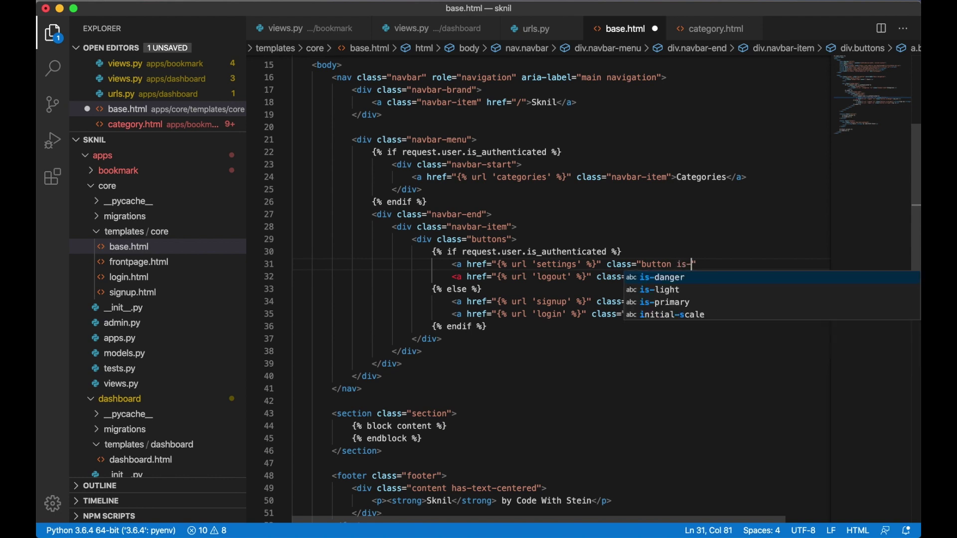
{"action": "type", "text": "info"}
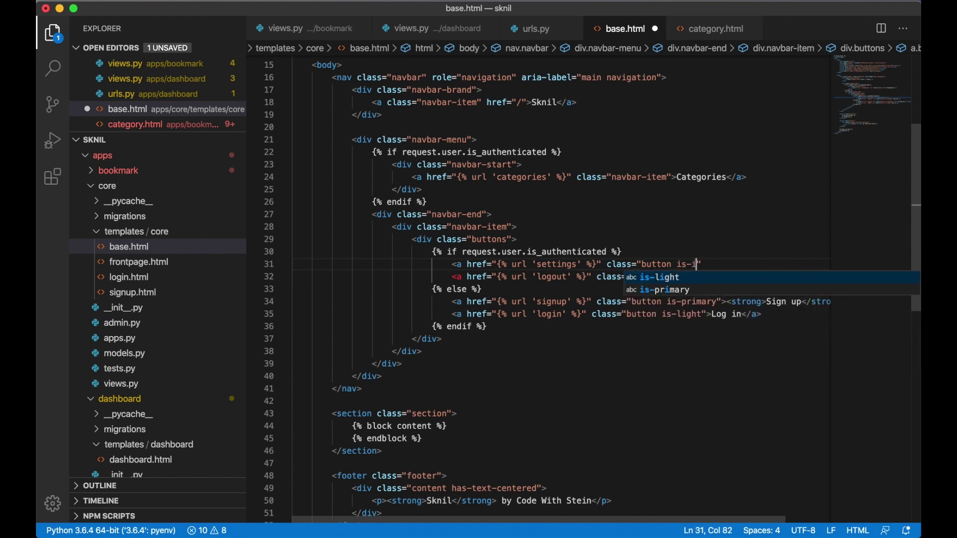
{"action": "type", "text": ">Settings</a>"}
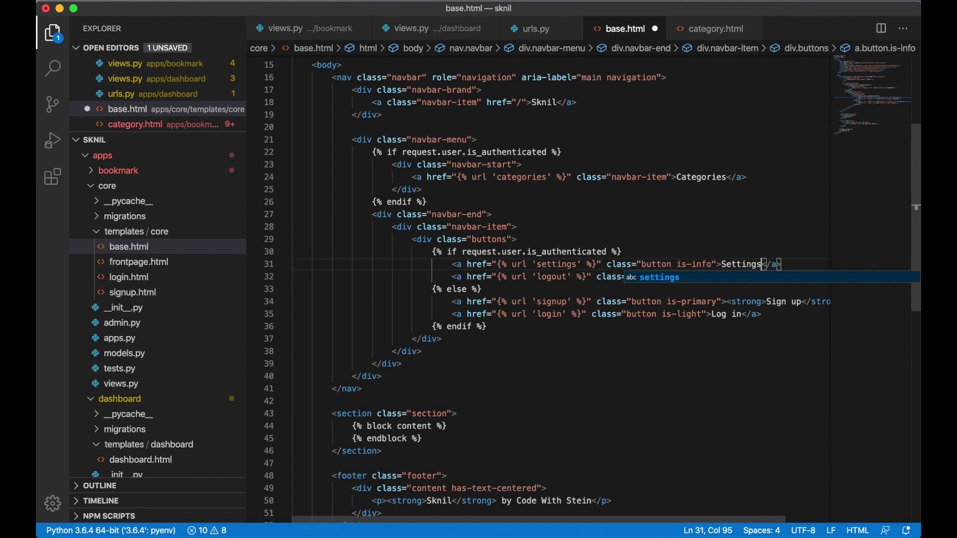
Save the Settings link in base.html, reload Chrome, and find the terminal's ImportError
{"action": "key", "text": "super+s"}
{"action": "key", "text": "super+Tab"}
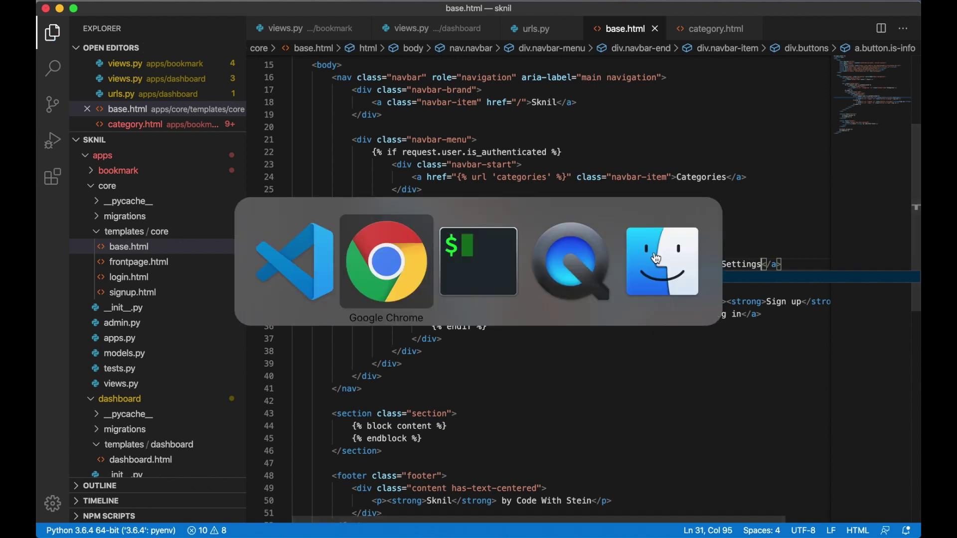
{"action": "key", "text": "super+r"}
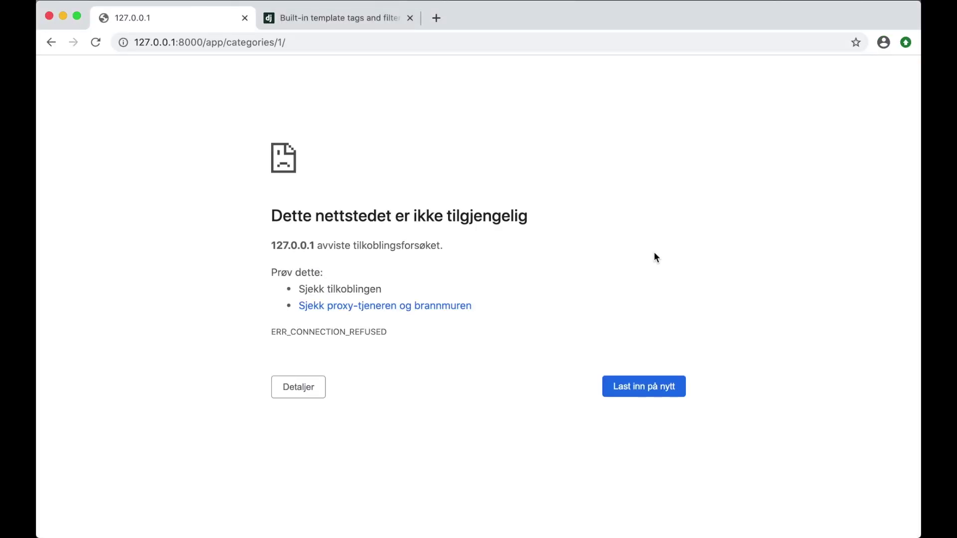
{"action": "key", "text": "super+Tab"}
{"action": "key", "text": "super+Tab"}
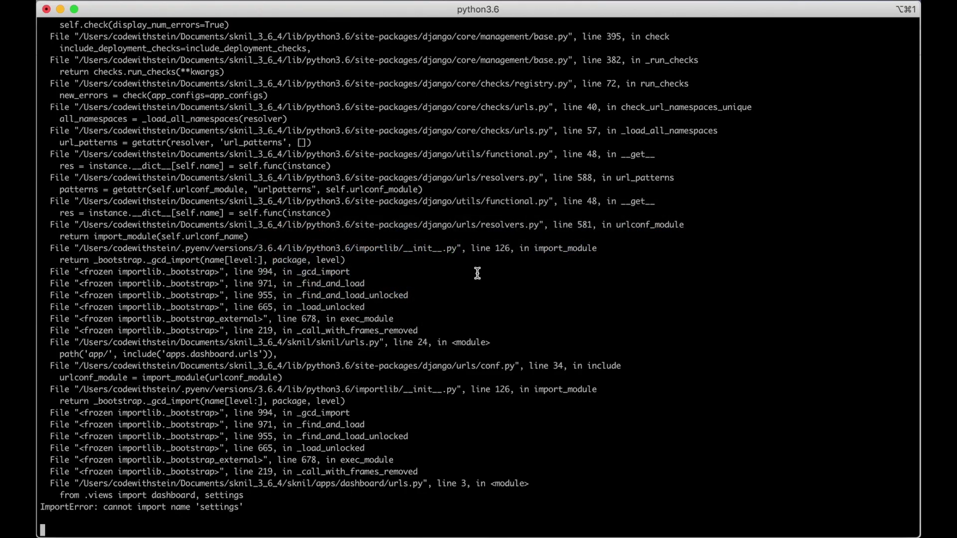
{"action": "key", "text": "super+Tab"}
{"action": "key", "text": "super+Tab"}
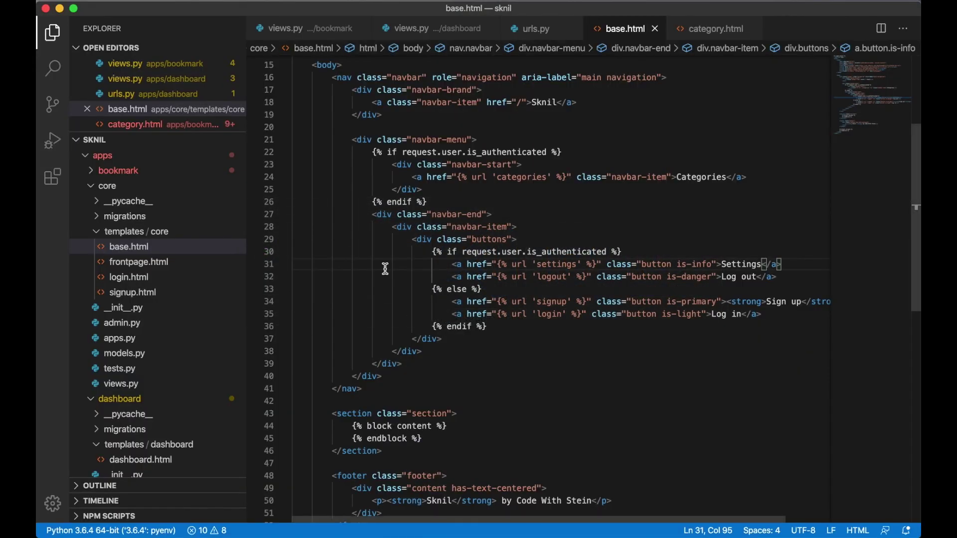
Rename the dashboard view function from setting to settings and save
{"action": "left_click", "coordinate": [121, 384]}
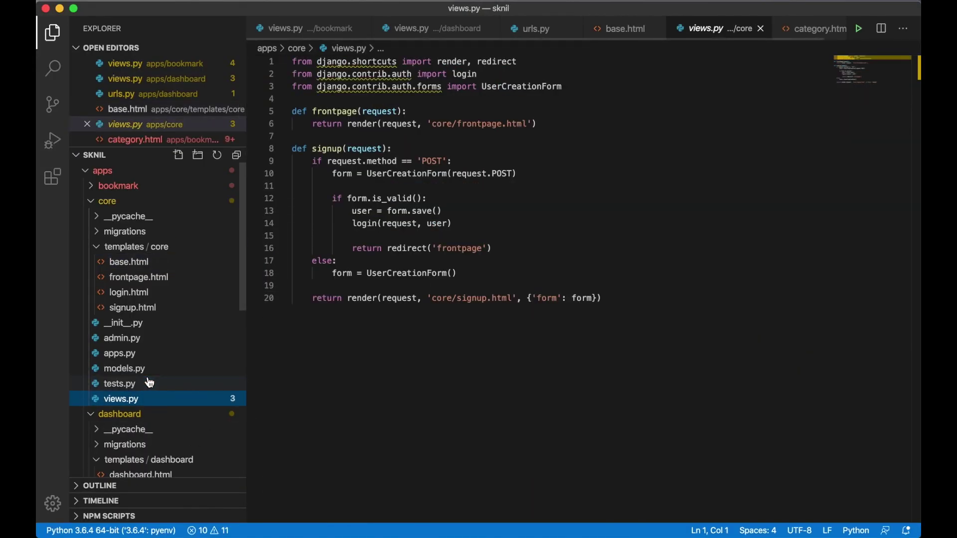
{"action": "scroll", "coordinate": [148, 384], "scroll_direction": "down", "scroll_amount": 3}
{"action": "scroll", "coordinate": [143, 374], "scroll_direction": "down", "scroll_amount": 2}
{"action": "scroll", "coordinate": [138, 366], "scroll_direction": "down", "scroll_amount": 2}
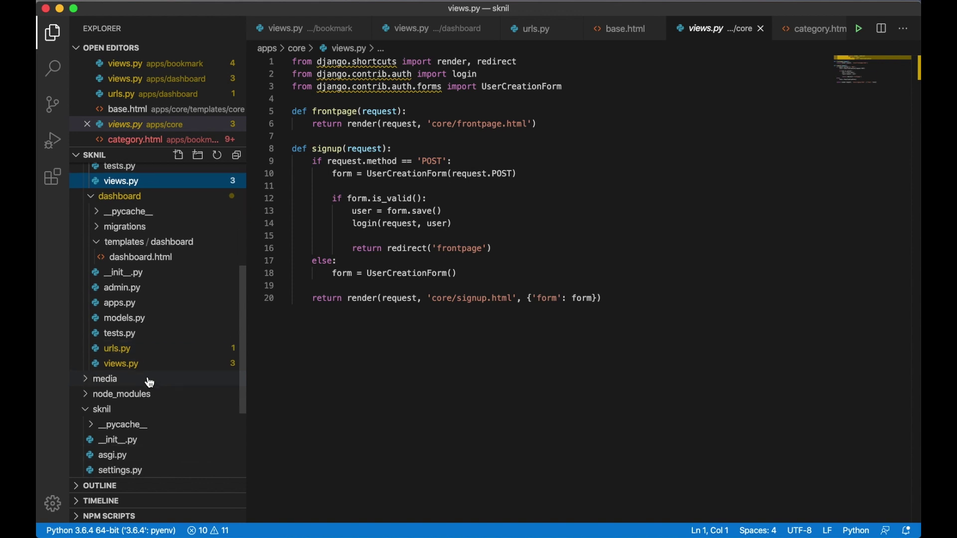
{"action": "left_click", "coordinate": [120, 362]}
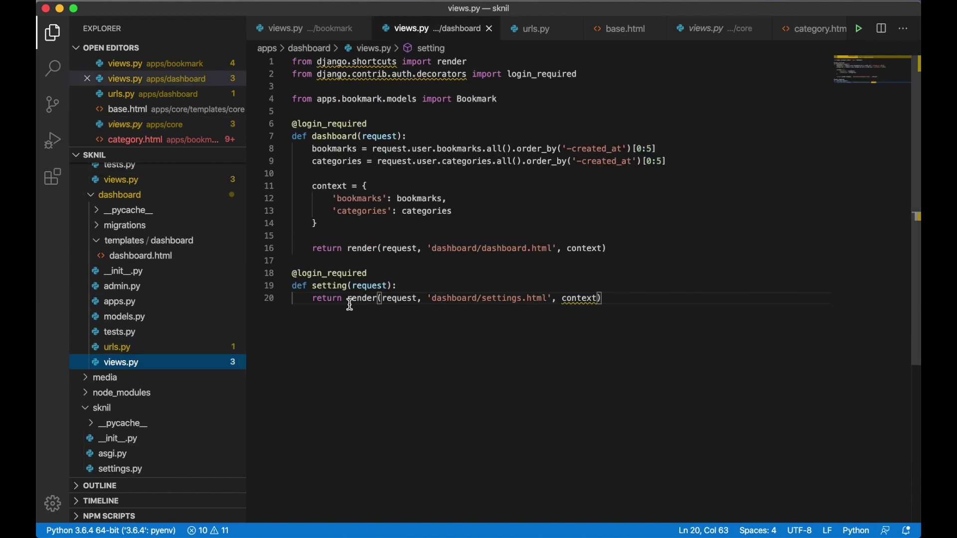
{"action": "left_click", "coordinate": [346, 285]}
{"action": "type", "text": "s"}
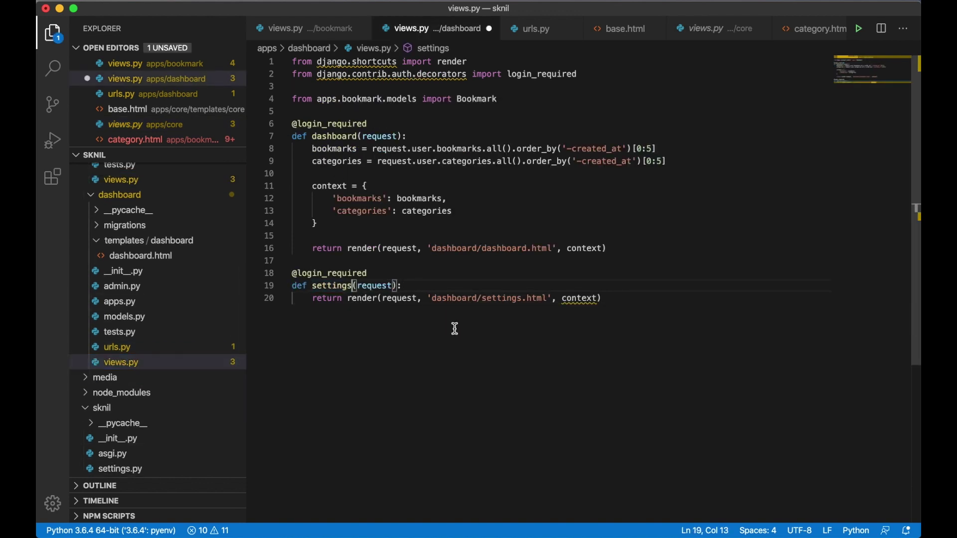
{"action": "key", "text": "super+s"}
Remove the undefined context argument from the view's render call and save
{"action": "double_click", "coordinate": [579, 297]}
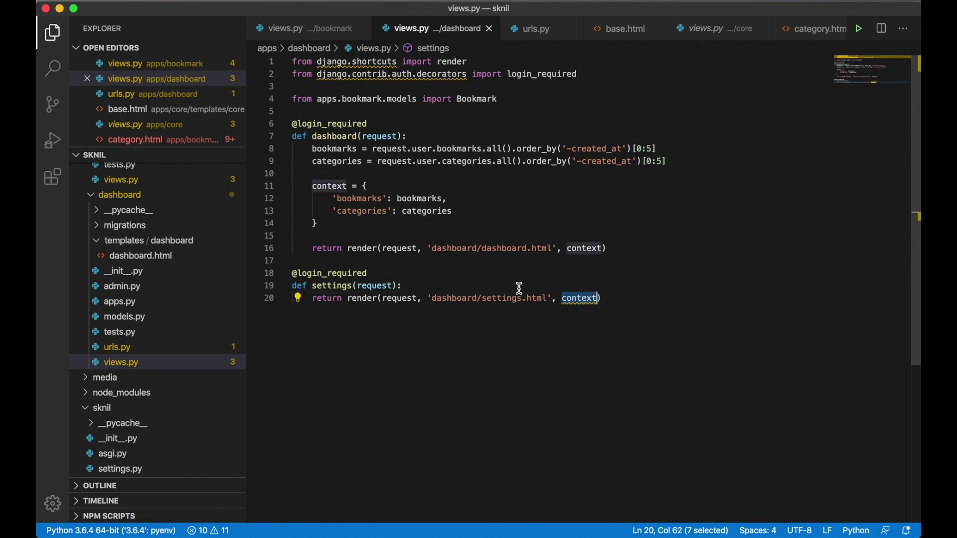
{"action": "key", "text": "BackSpace"}
{"action": "key", "text": "BackSpace"}
{"action": "key", "text": "BackSpace"}
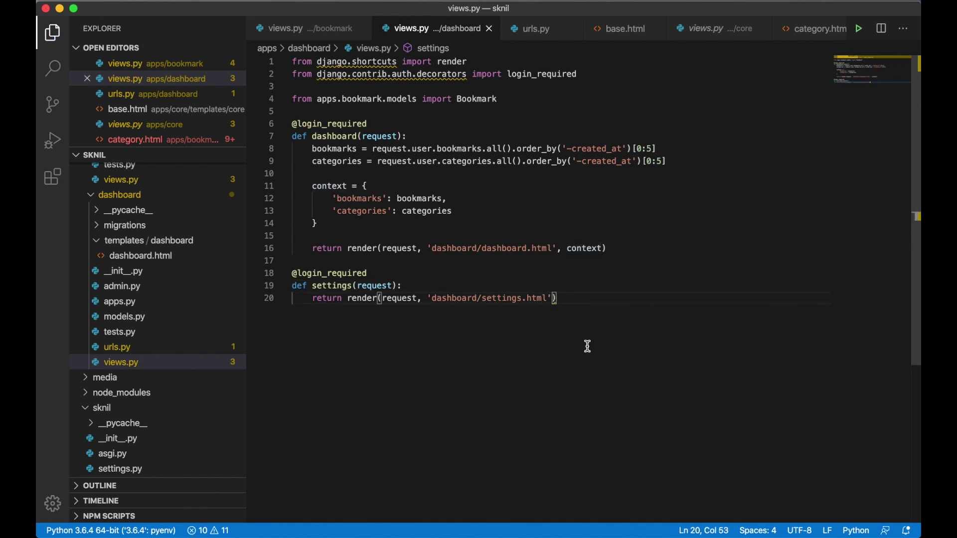
{"action": "key", "text": "super+s"}
Reload the site and open Settings from the navbar, revealing TemplateDoesNotExist for dashboard/settings.html
{"action": "key", "text": "super+Tab"}
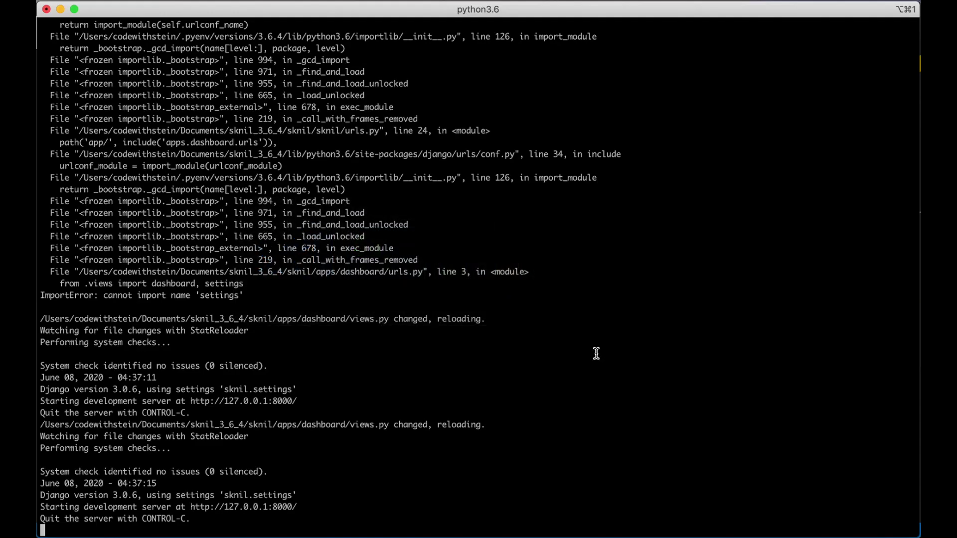
{"action": "key", "text": "super+Tab"}
{"action": "key", "text": "super+r"}
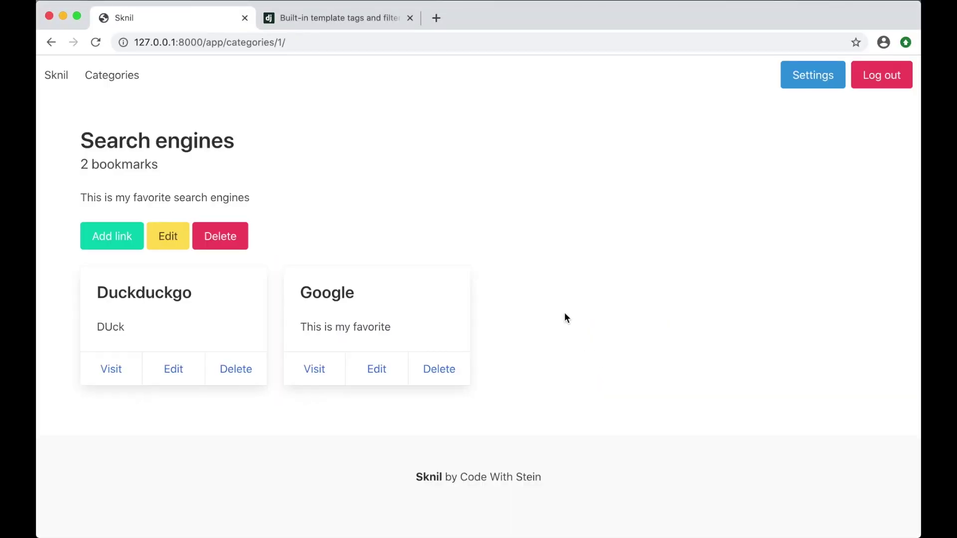
{"action": "left_click", "coordinate": [812, 75]}
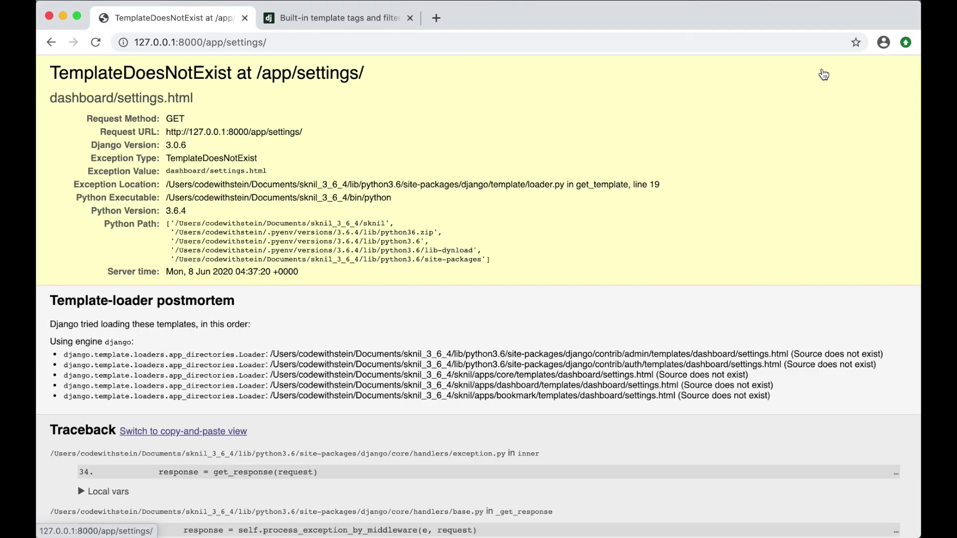
{"action": "key", "text": "super+Tab"}
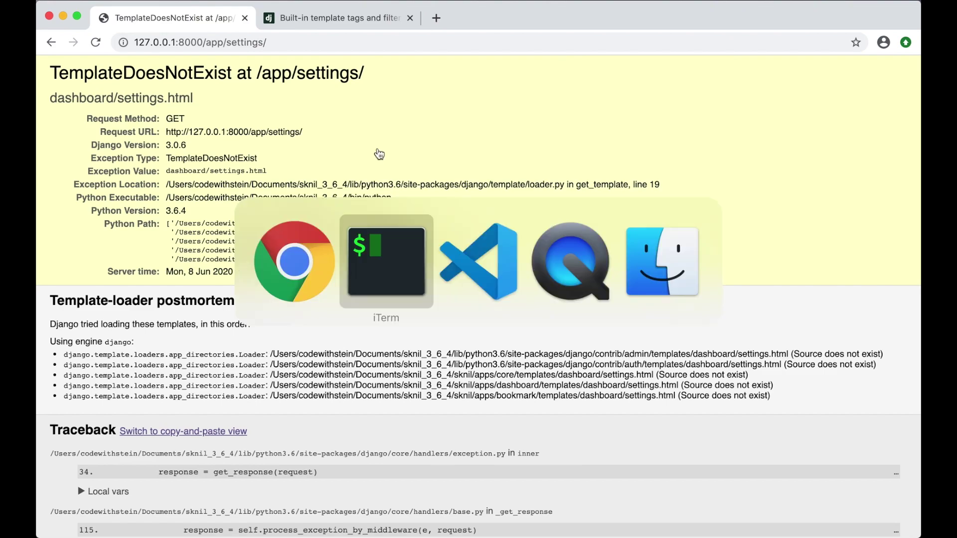
{"action": "key", "text": "super+Tab"}
{"action": "key", "text": "super+Tab"}
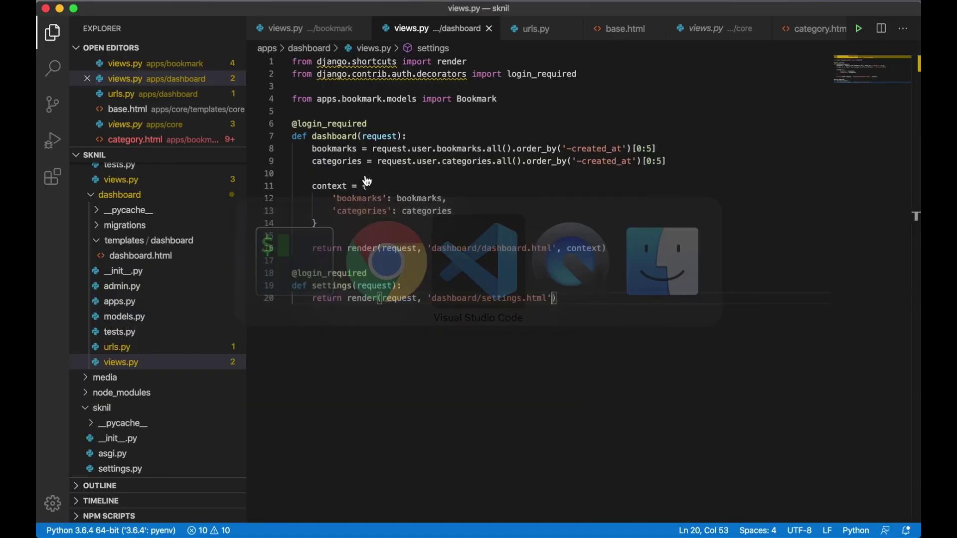
Create settings.html and paste in the first seven lines of dashboard.html
{"action": "right_click", "coordinate": [173, 243]}
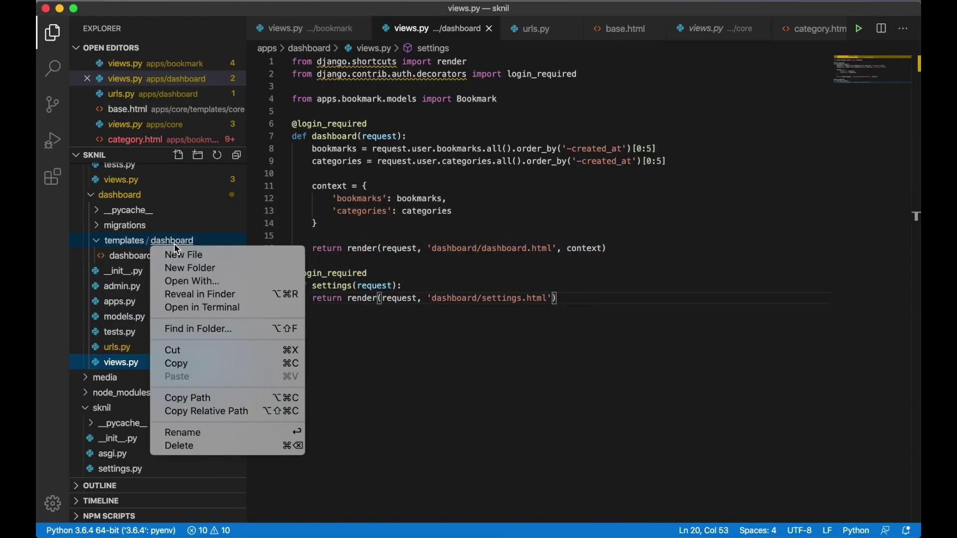
{"action": "left_click", "coordinate": [190, 255]}
{"action": "type", "text": "settings.html"}
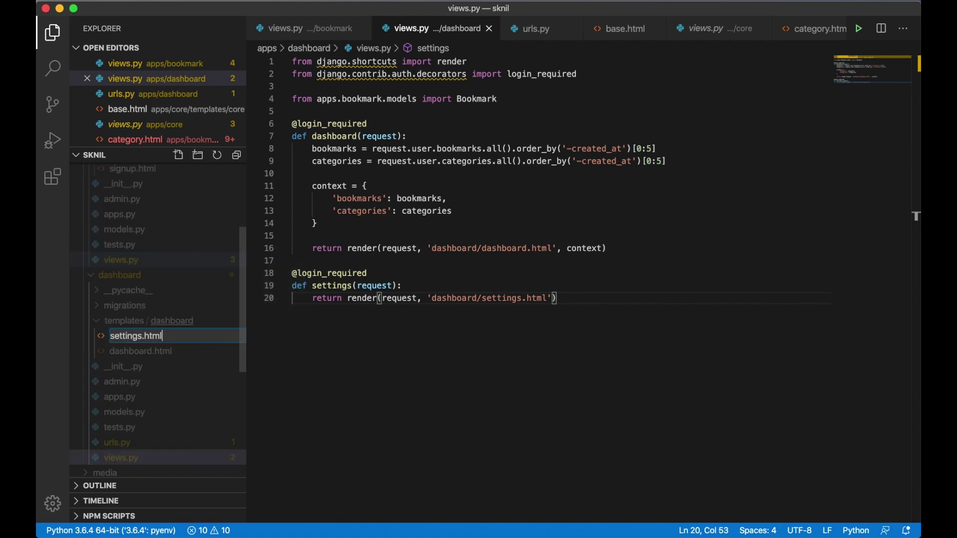
{"action": "key", "text": "Return"}
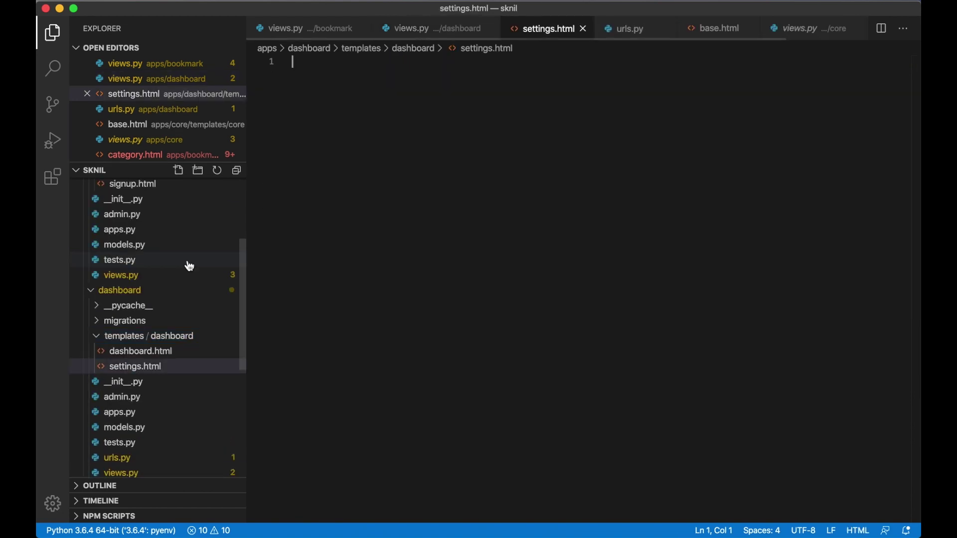
{"action": "left_click", "coordinate": [142, 351]}
{"action": "scroll", "coordinate": [414, 219], "scroll_direction": "up", "scroll_amount": 10}
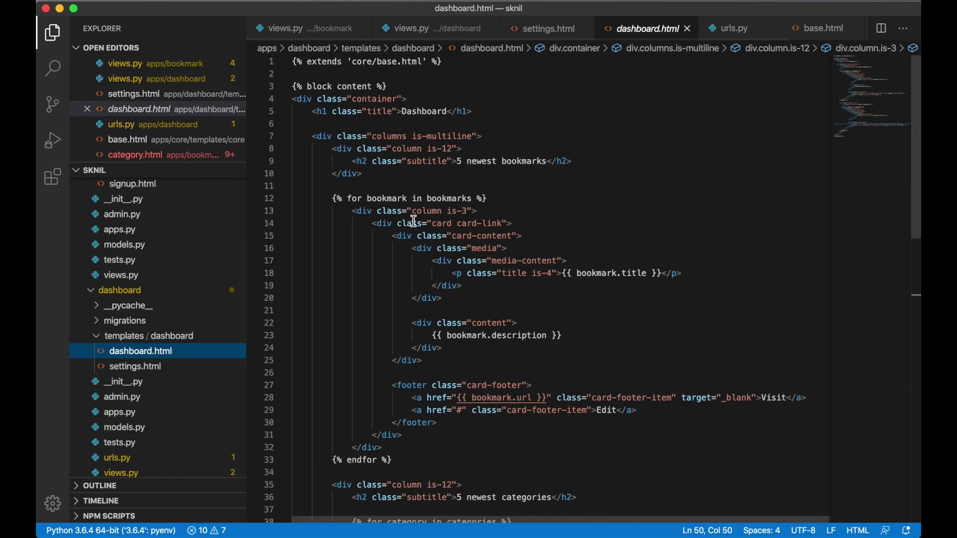
{"action": "left_click_drag", "start_coordinate": [503, 136], "coordinate": [255, 58]}
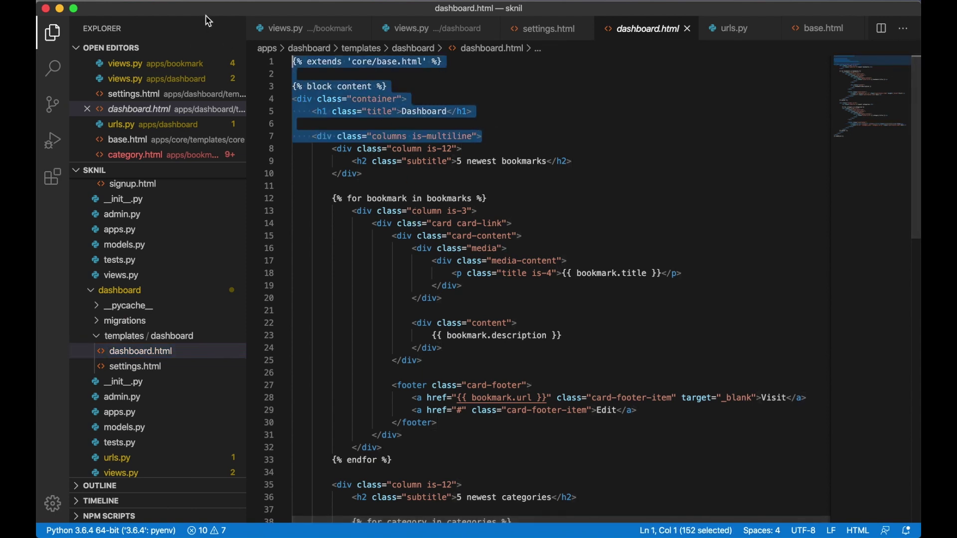
{"action": "key", "text": "super+c"}
{"action": "key", "text": "super+w"}
{"action": "key", "text": "super+v"}
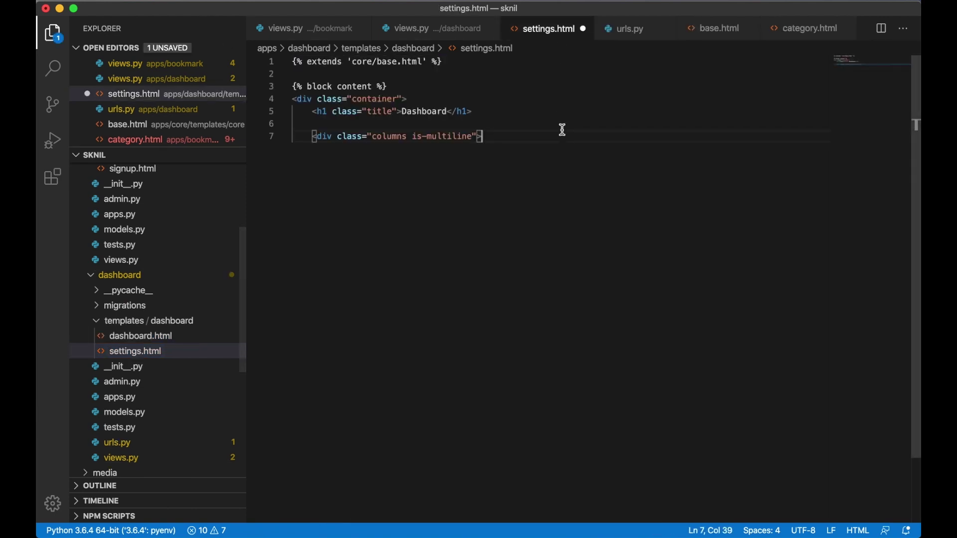
Add the closing div and endblock tag to settings.html
{"action": "key", "text": "Return"}
{"action": "type", "text": "</"}
{"action": "key", "text": "Tab"}
{"action": "key", "text": "Home"}
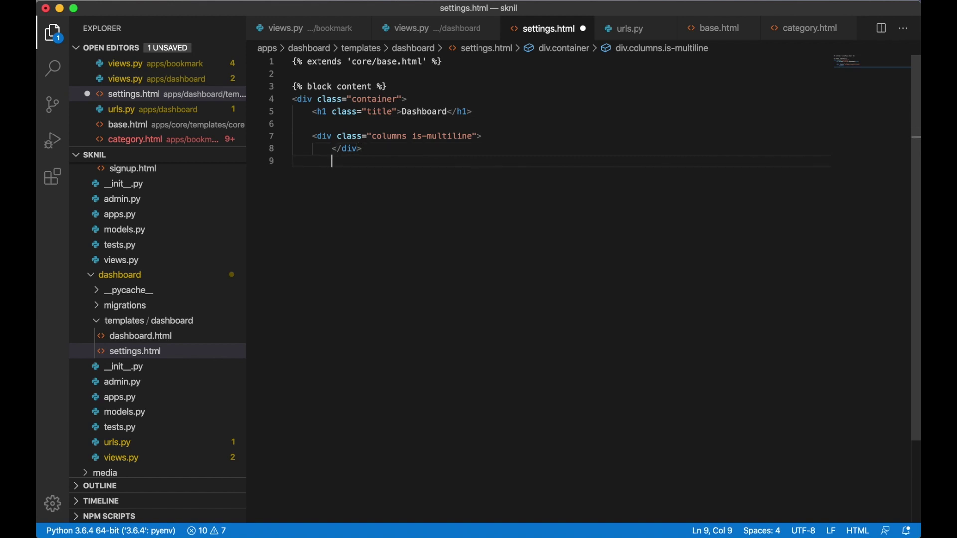
{"action": "key", "text": "BackSpace"}
{"action": "key", "text": "Down"}
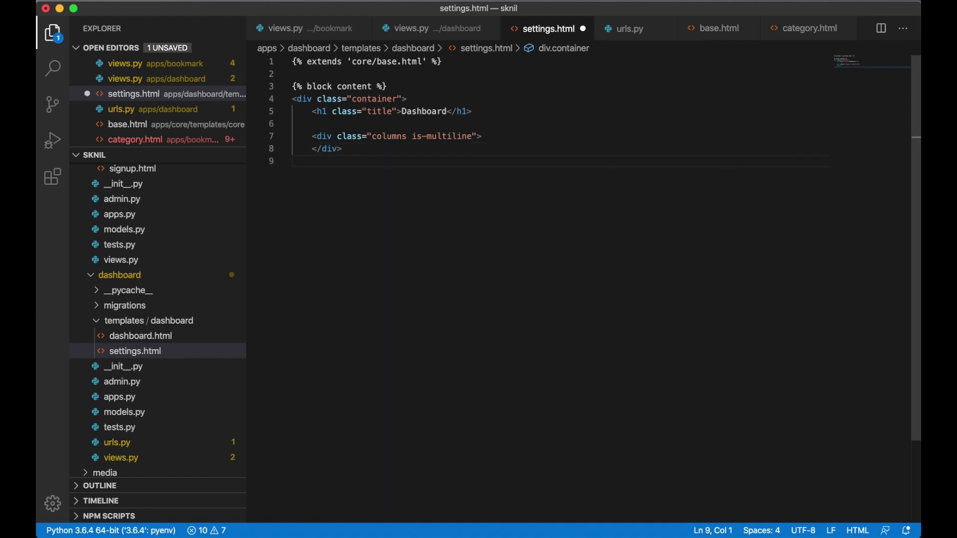
{"action": "type", "text": "</div>divd"}
{"action": "key", "text": "BackSpace"}
{"action": "key", "text": "BackSpace"}
{"action": "key", "text": "BackSpace"}
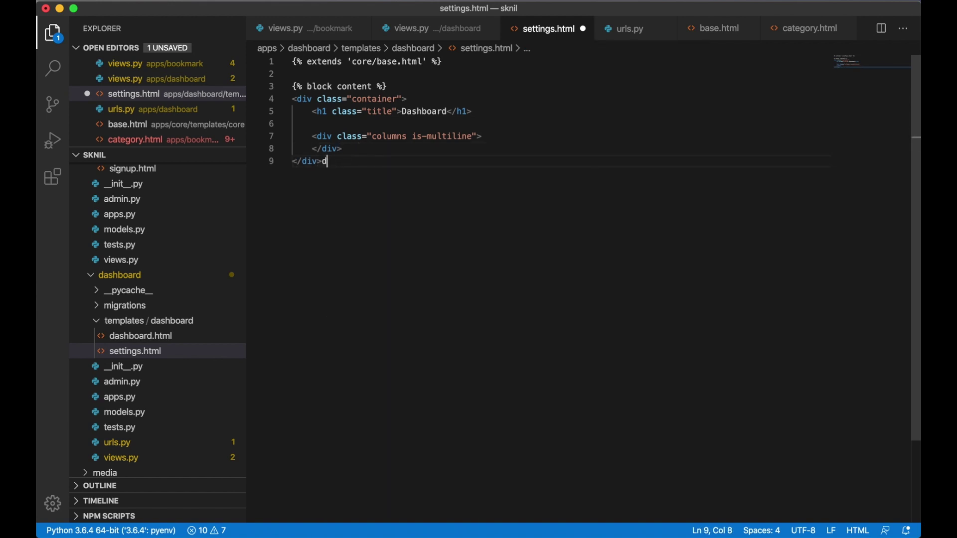
{"action": "key", "text": "Return"}
{"action": "key", "text": "BackSpace"}
{"action": "key", "text": "BackSpace"}
{"action": "key", "text": "Return"}
{"action": "type", "text": "{"}
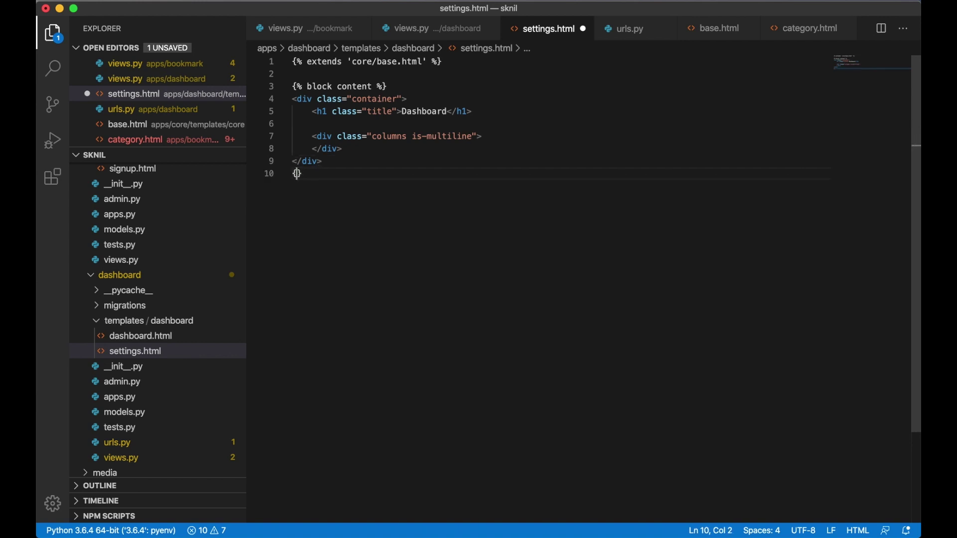
{"action": "type", "text": "% endblock"}
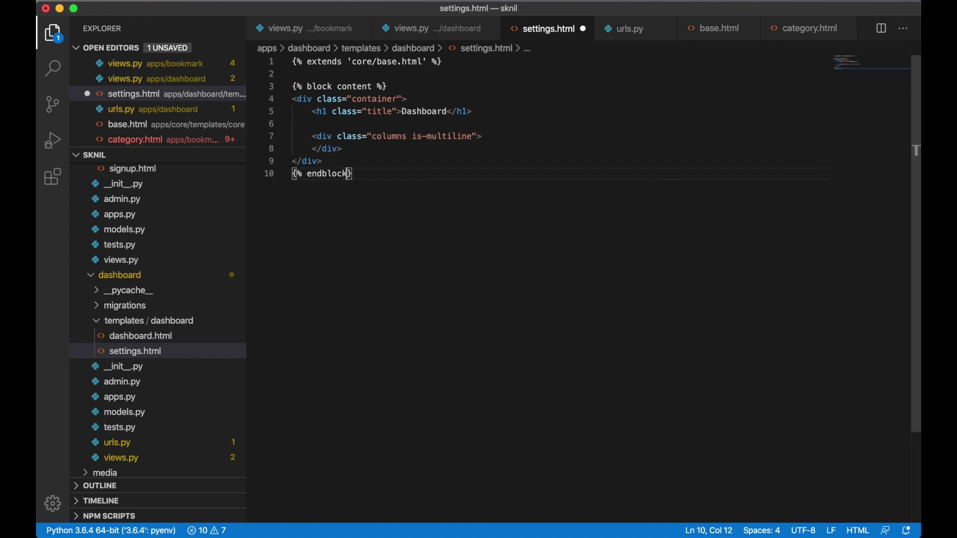
{"action": "type", "text": " %"}
Change the heading from 'Dashboard' to 'Settings', save, and confirm the page renders
{"action": "double_click", "coordinate": [419, 112]}
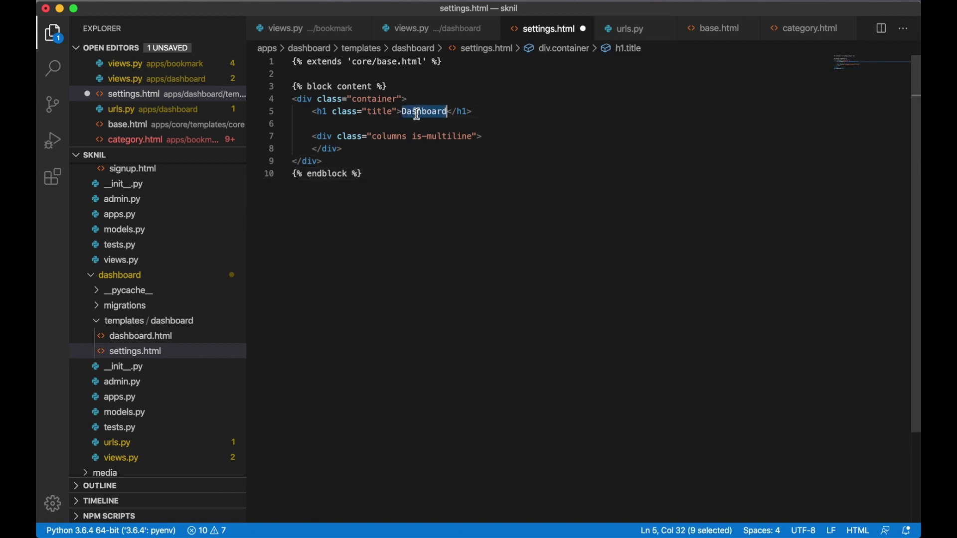
{"action": "type", "text": "Settings"}
{"action": "key", "text": "super+s"}
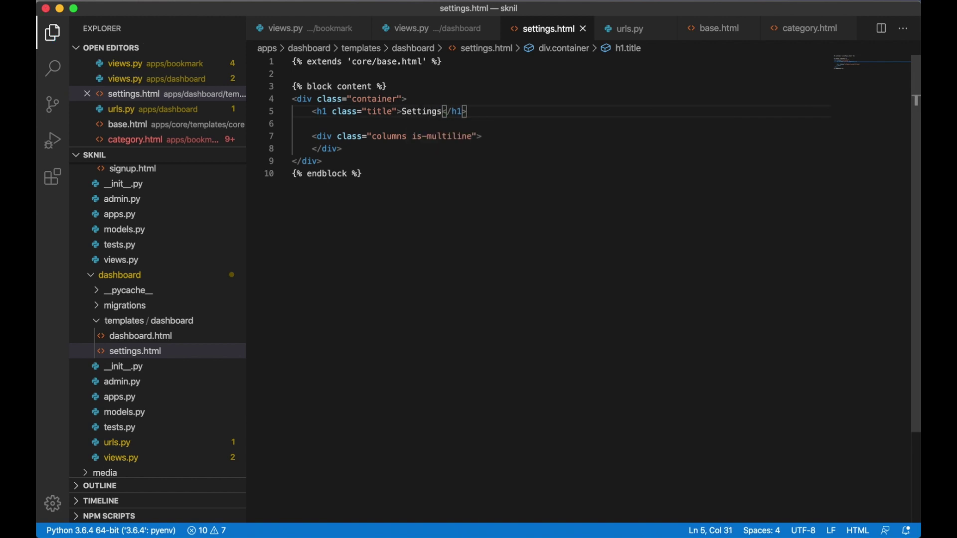
{"action": "key", "text": "super+Tab"}
{"action": "key", "text": "super+Tab"}
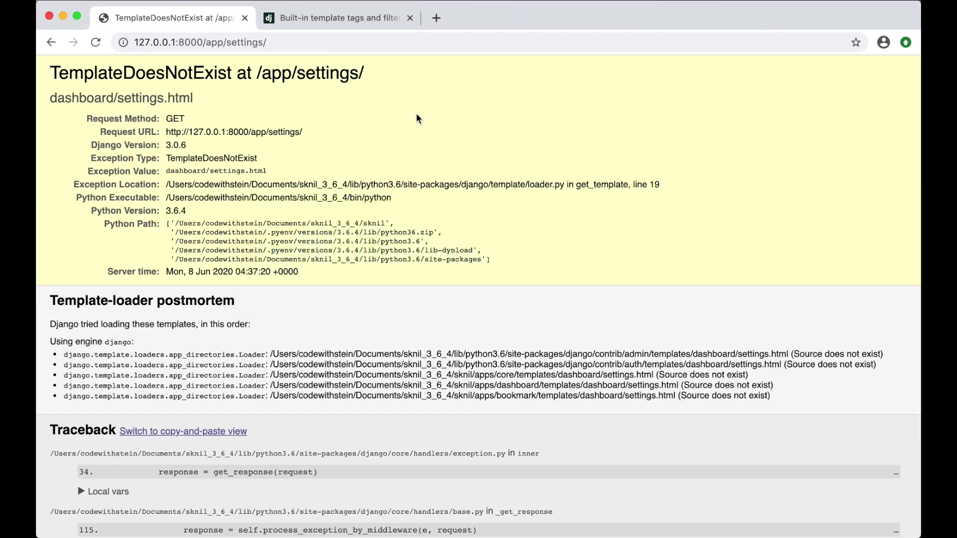
{"action": "key", "text": "super+r"}
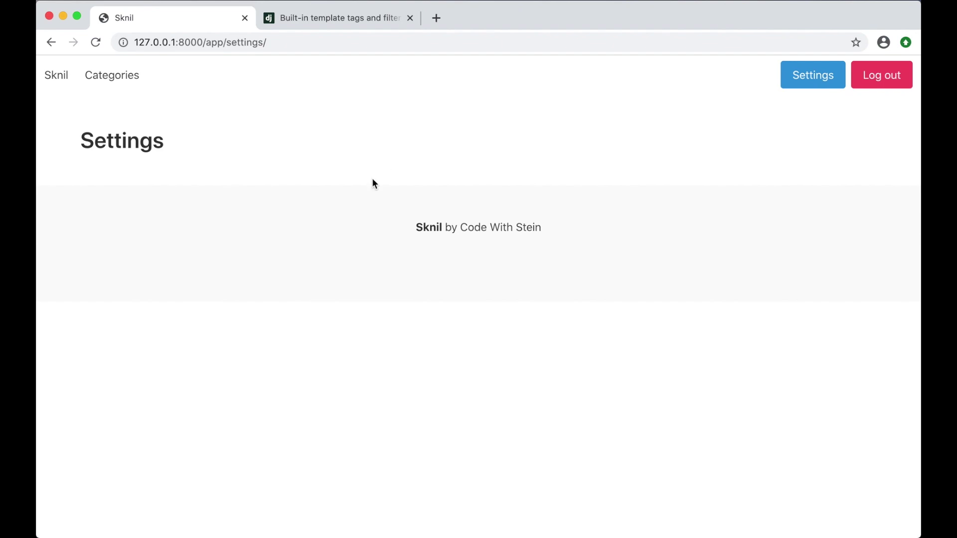
{"action": "key", "text": "super+Tab"}
{"action": "left_click", "coordinate": [483, 136]}
Add a column with a POST form, CSRF token, field and control divs, and a success Save changes button
{"action": "key", "text": "Return"}
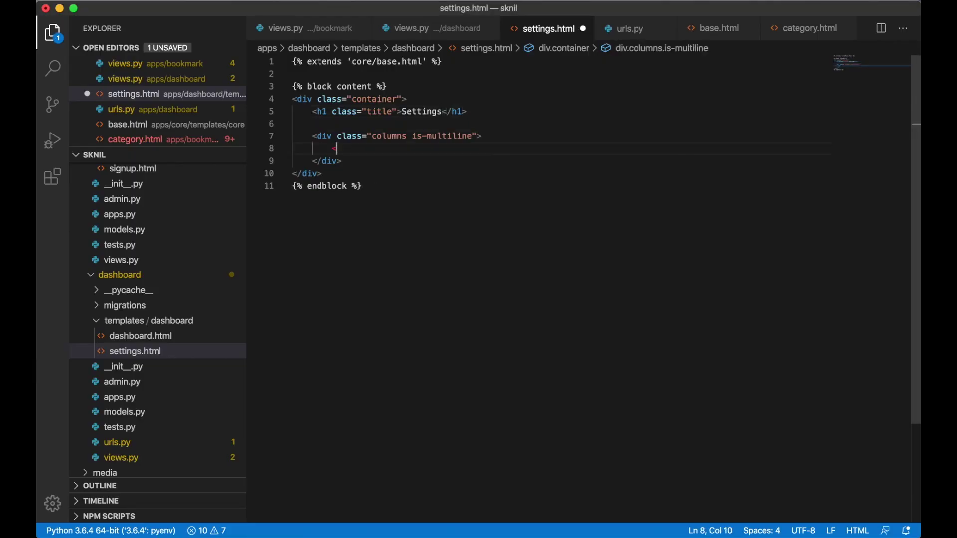
{"action": "type", "text": "<div class=\""}
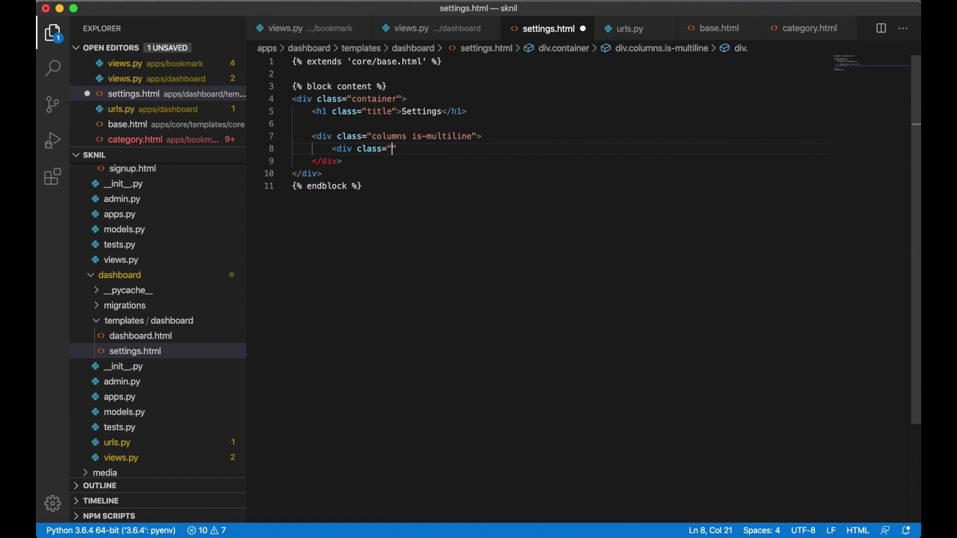
{"action": "type", "text": "column is"}
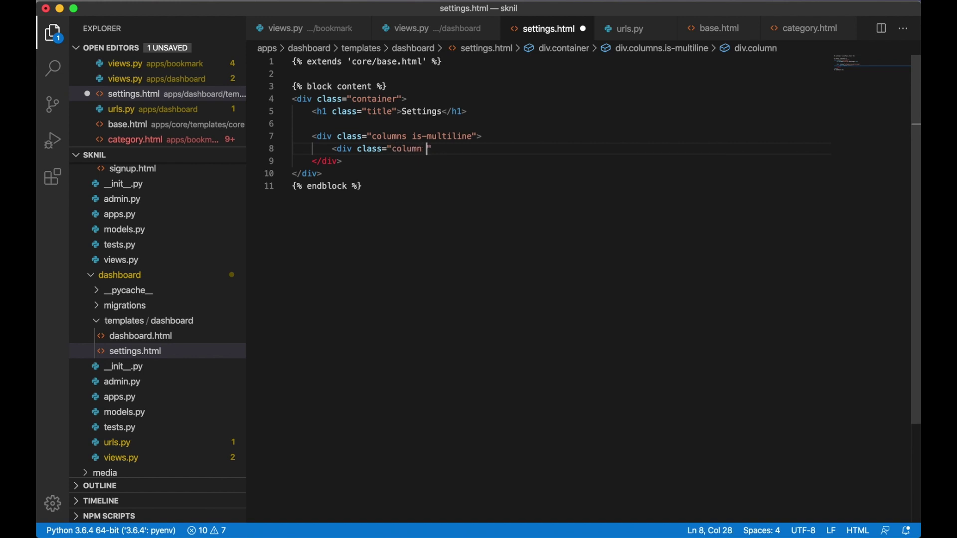
{"action": "type", "text": "-12\""}
{"action": "type", "text": ">"}
{"action": "key", "text": "Return"}
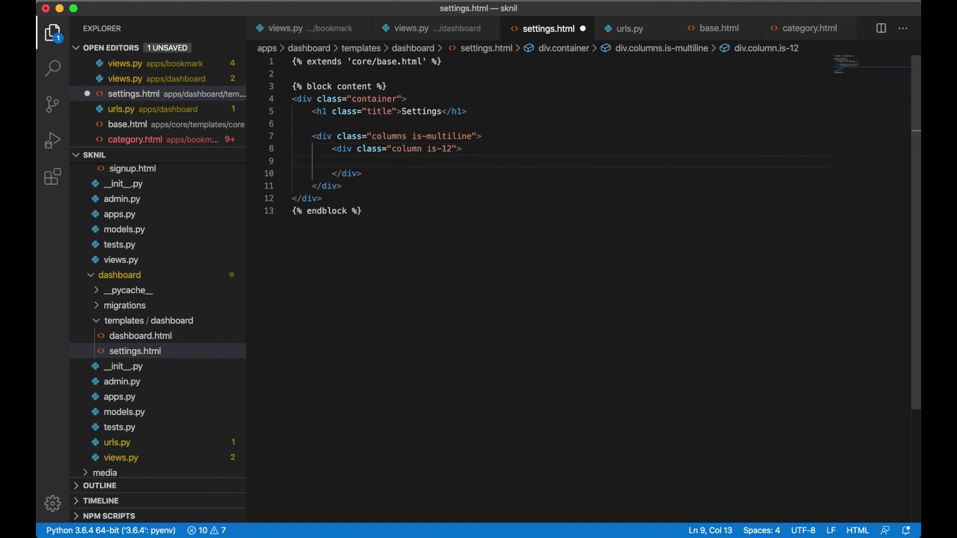
{"action": "type", "text": "<form method"}
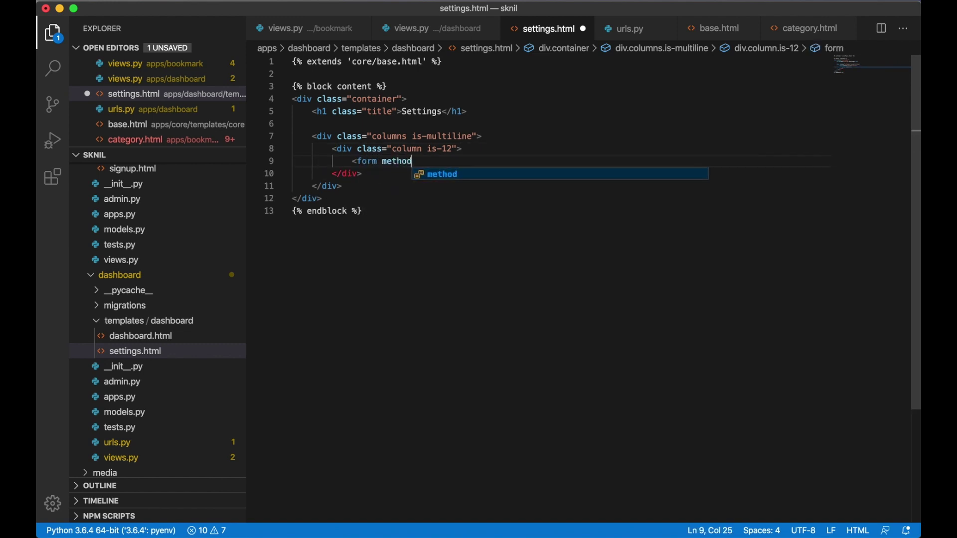
{"action": "type", "text": "=\"post\" ac"}
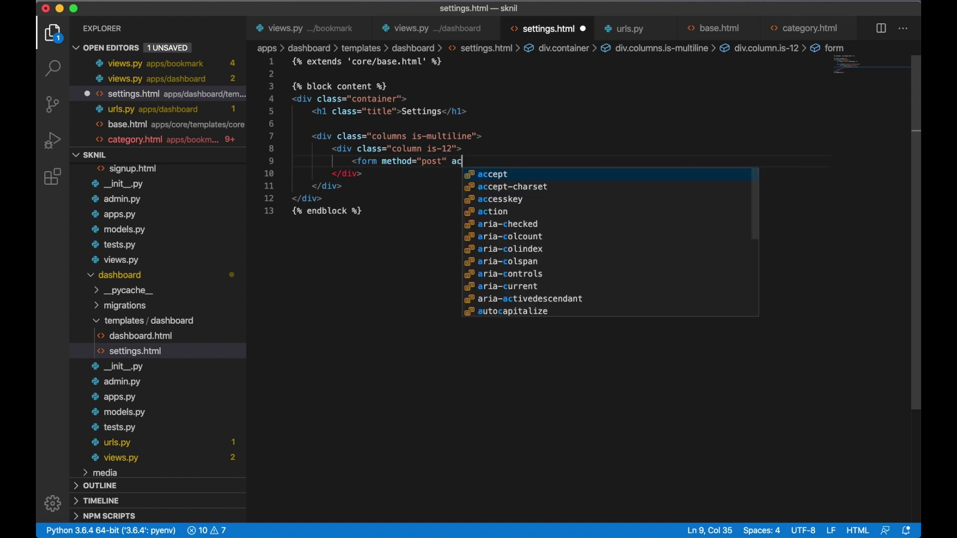
{"action": "type", "text": "tino=\""}
{"action": "key", "text": "BackSpace"}
{"action": "type", "text": "on"}
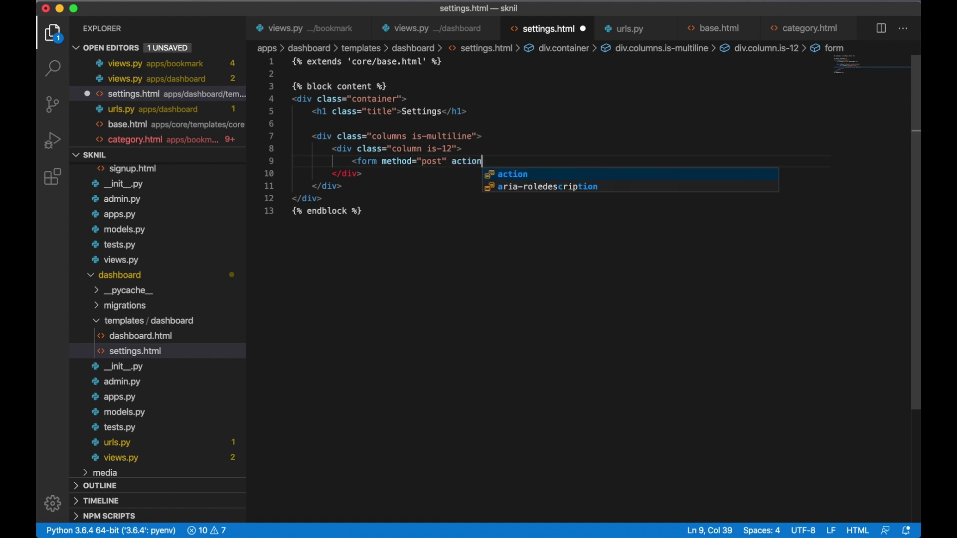
{"action": "type", "text": "=\""}
{"action": "type", "text": "."}
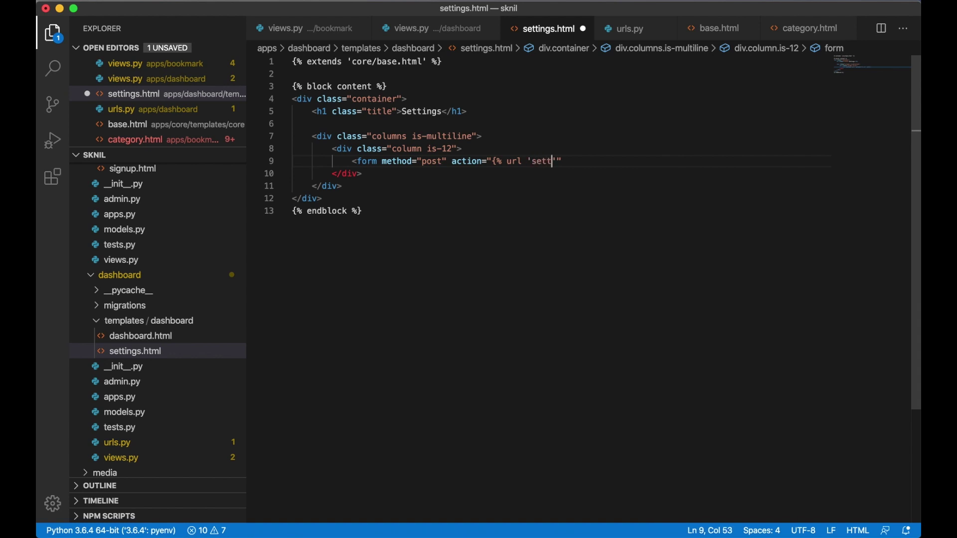
{"action": "type", "text": "ings'%}"}
{"action": "key", "text": "End"}
{"action": "type", "text": ">"}
{"action": "key", "text": "Return"}
{"action": "type", "text": "{"}
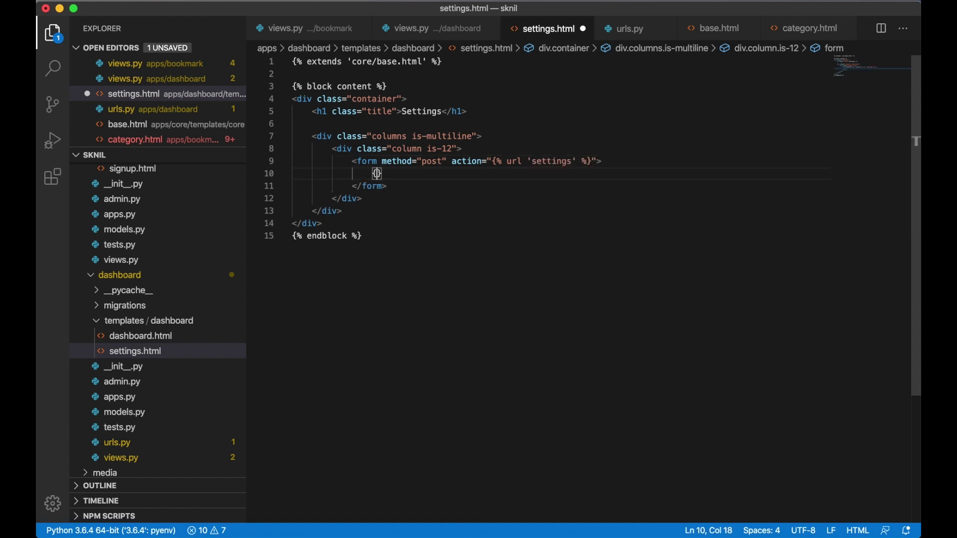
{"action": "type", "text": " csrf"}
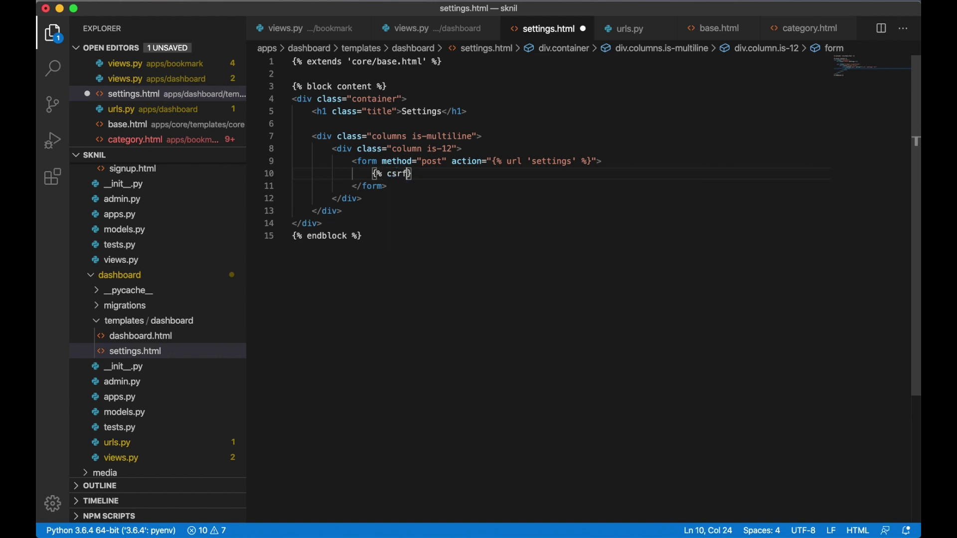
{"action": "type", "text": "toe"}
{"action": "type", "text": "en"}
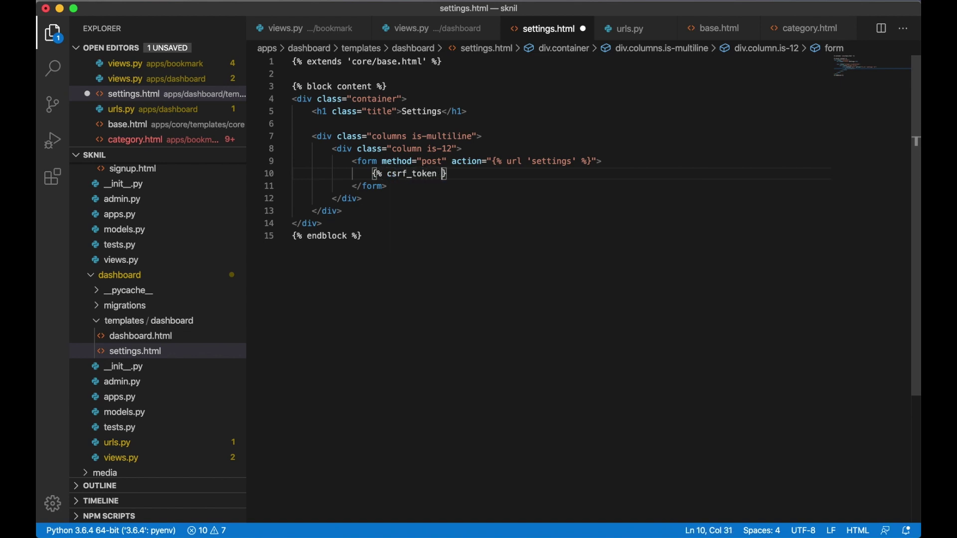
{"action": "type", "text": "%"}
{"action": "key", "text": "Return"}
{"action": "key", "text": "Return"}
{"action": "type", "text": "<div c"}
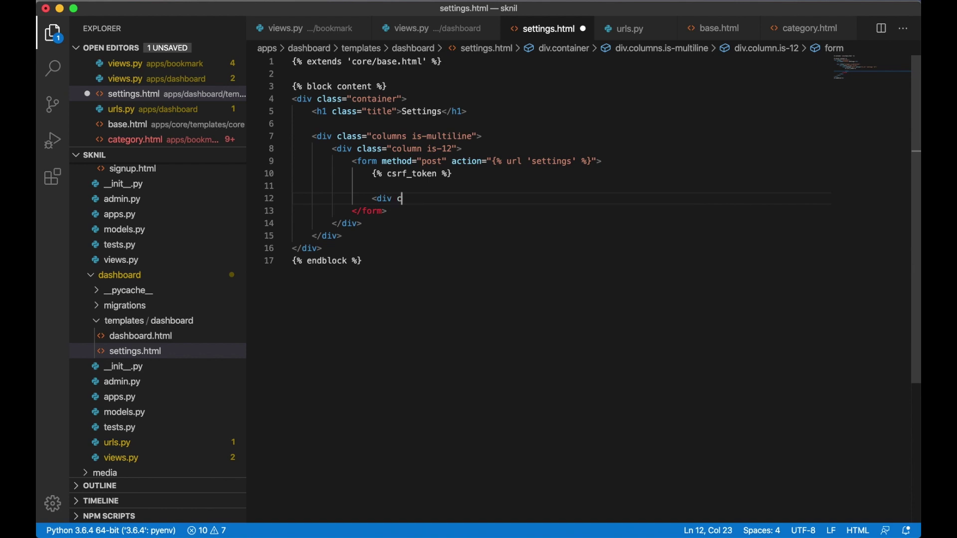
{"action": "type", "text": "lass=\"field"}
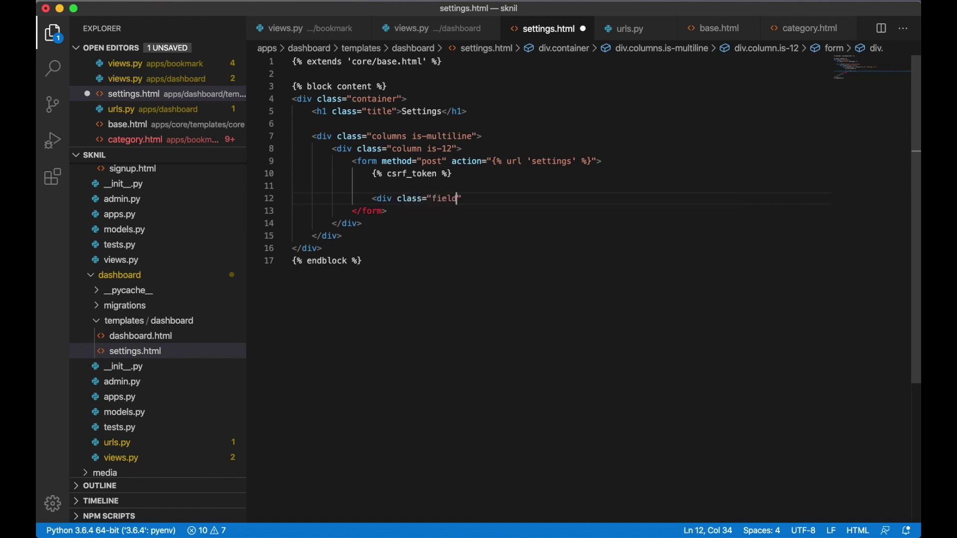
{"action": "key", "text": "Right"}
{"action": "type", "text": ">"}
{"action": "key", "text": "Return"}
{"action": "type", "text": "<div class"}
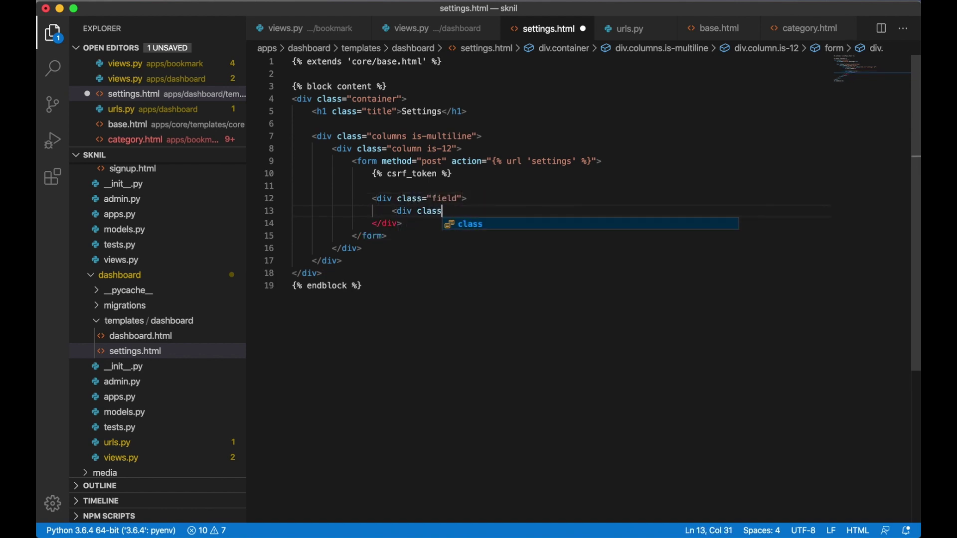
{"action": "type", "text": "=\""}
{"action": "type", "text": "control\""}
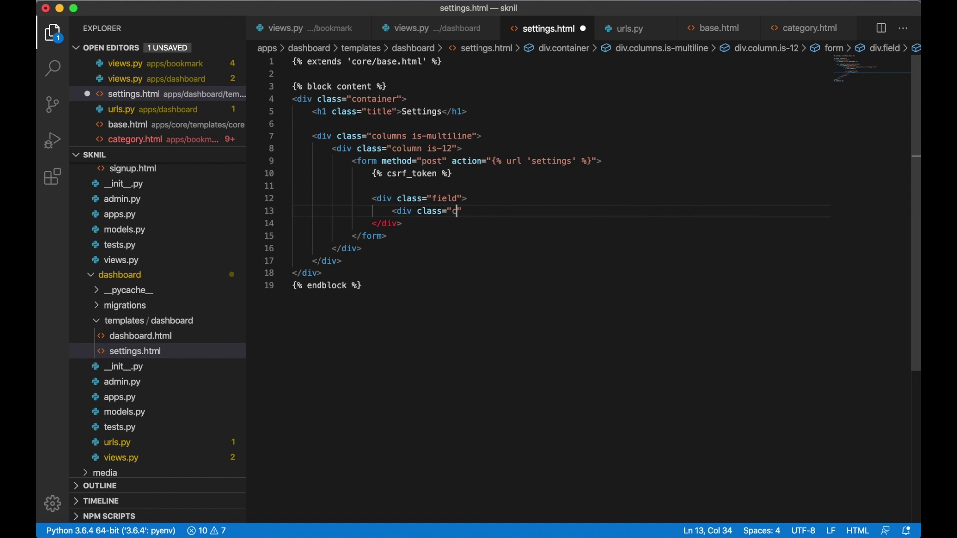
{"action": "type", "text": ">"}
{"action": "key", "text": "Return"}
{"action": "type", "text": "<"}
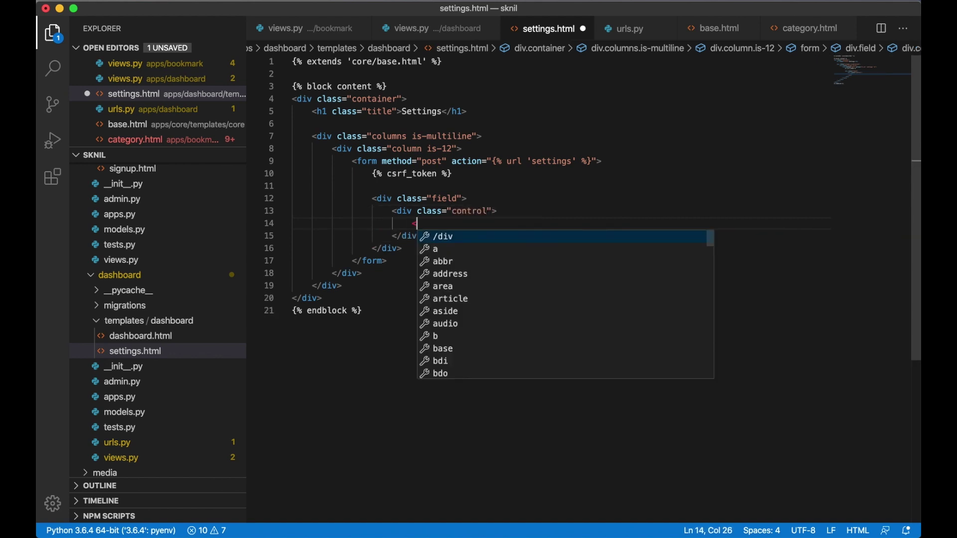
{"action": "type", "text": "button class"}
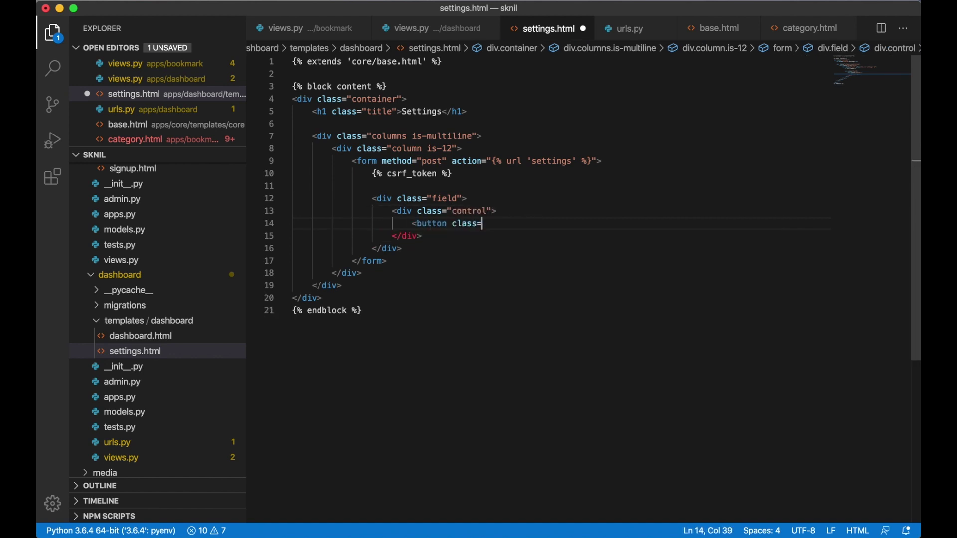
{"action": "type", "text": "=\"button is"}
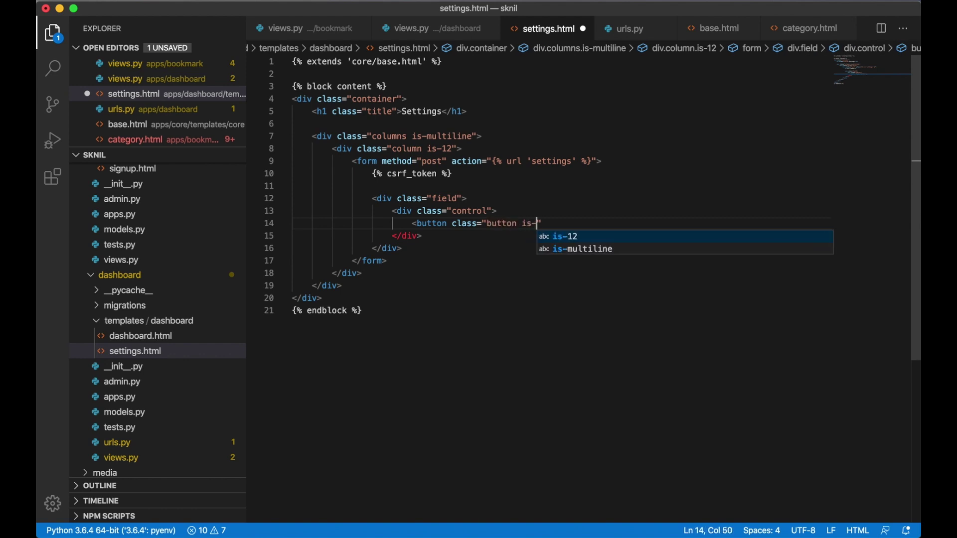
{"action": "type", "text": "-pr"}
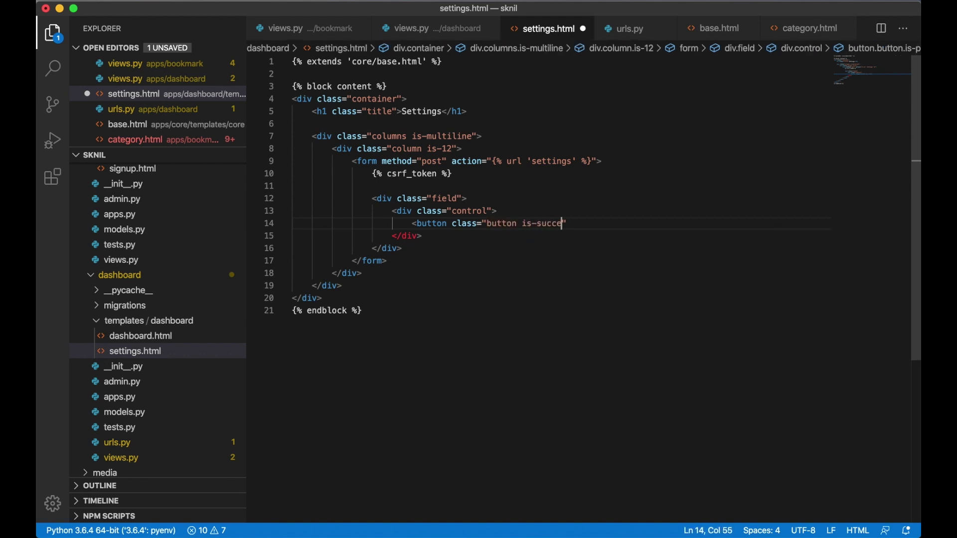
{"action": "key", "text": "Right"}
{"action": "type", "text": ">S"}
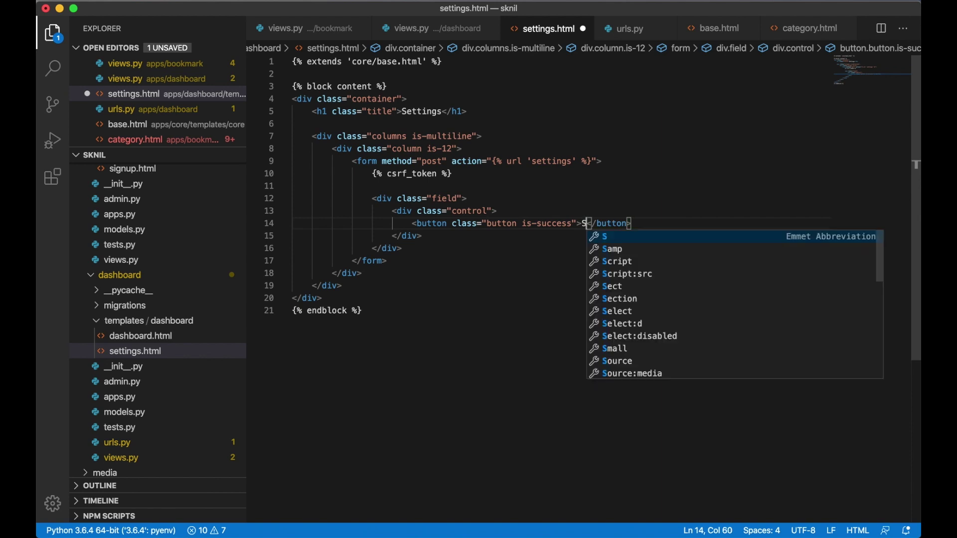
{"action": "type", "text": "ave changes"}
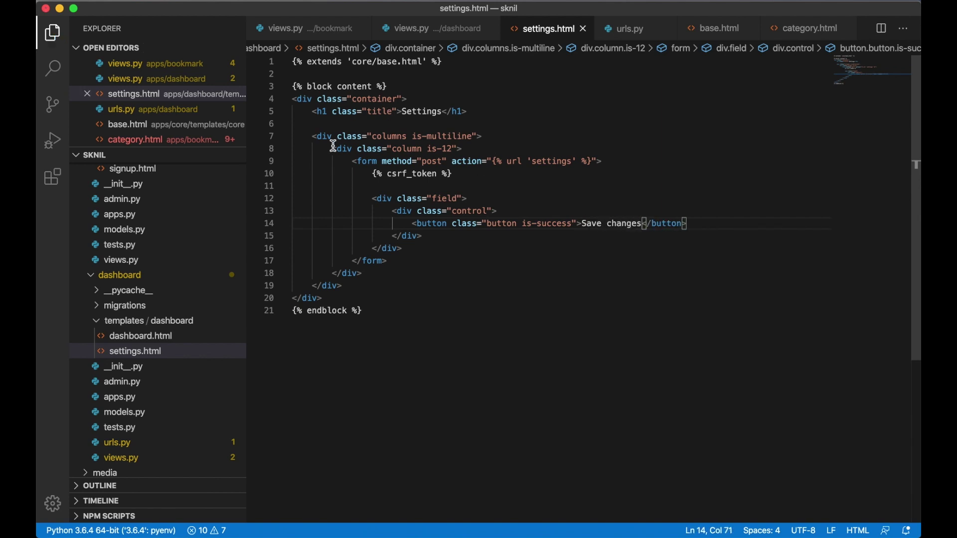
Add a 'First name' label and text input prefilled with request.user.first_name
{"action": "left_click", "coordinate": [457, 174]}
{"action": "key", "text": "Return"}
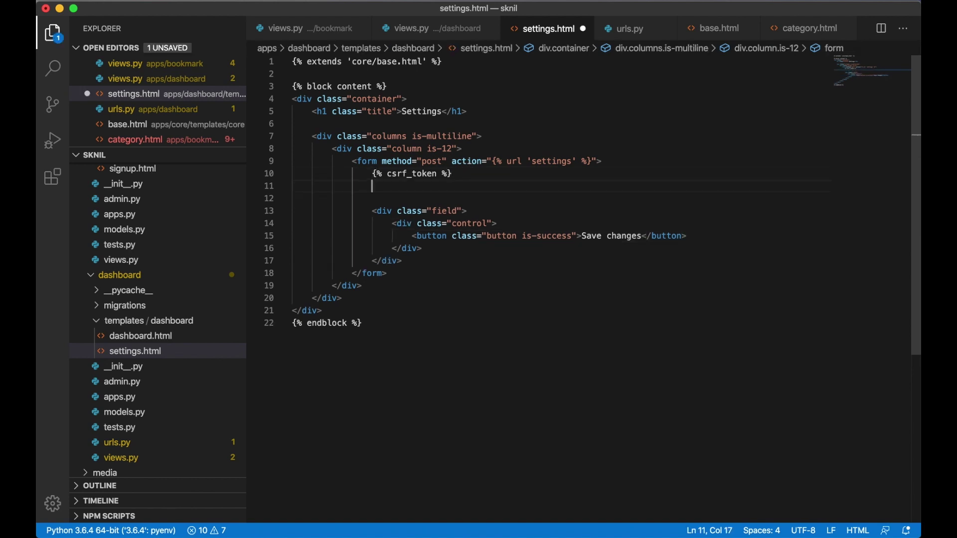
{"action": "key", "text": "Return"}
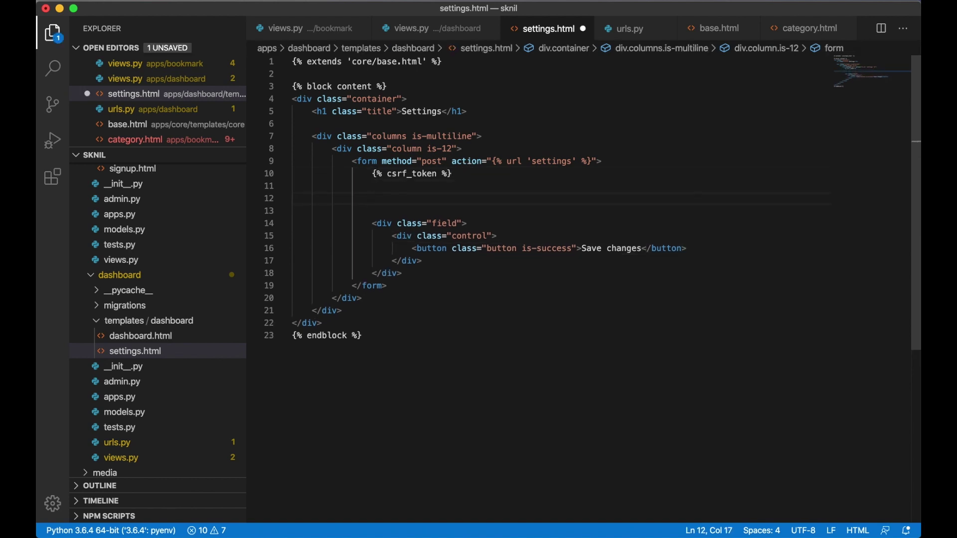
{"action": "type", "text": "<div "}
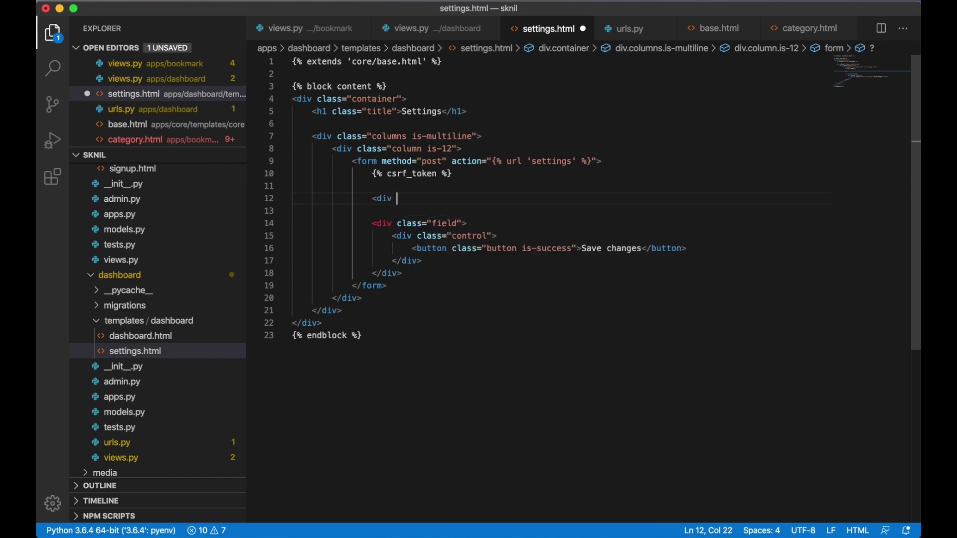
{"action": "type", "text": "class=\"fiel"}
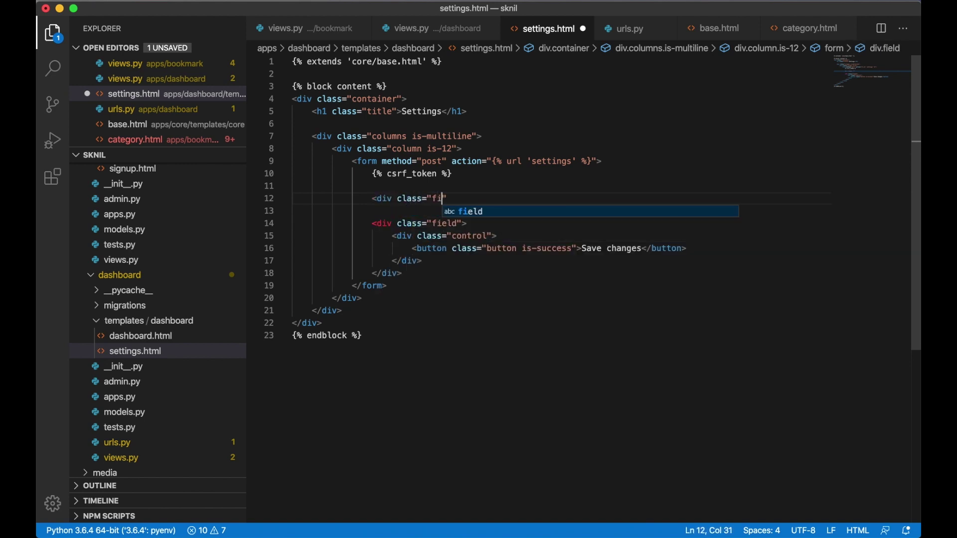
{"action": "type", "text": "d\">"}
{"action": "key", "text": "Return"}
{"action": "type", "text": "<"}
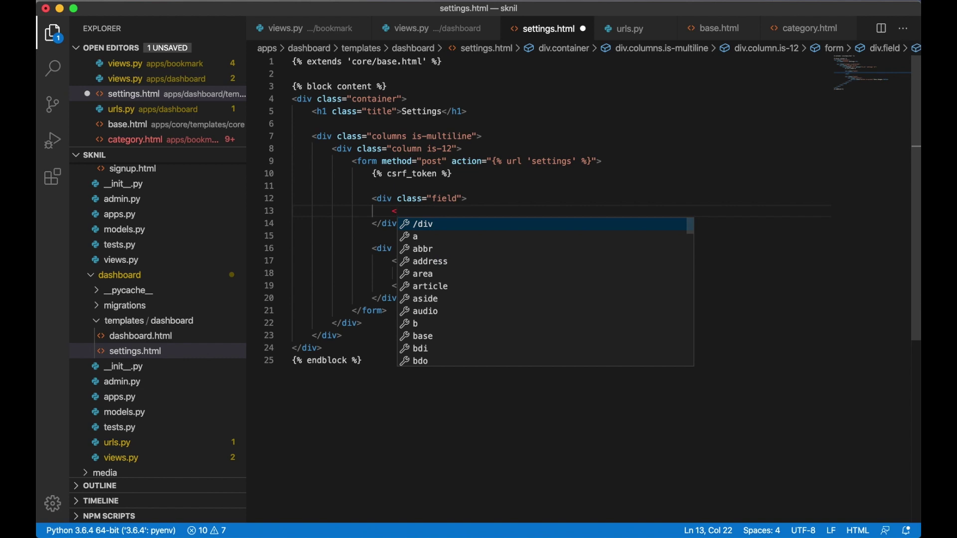
{"action": "type", "text": "div class"}
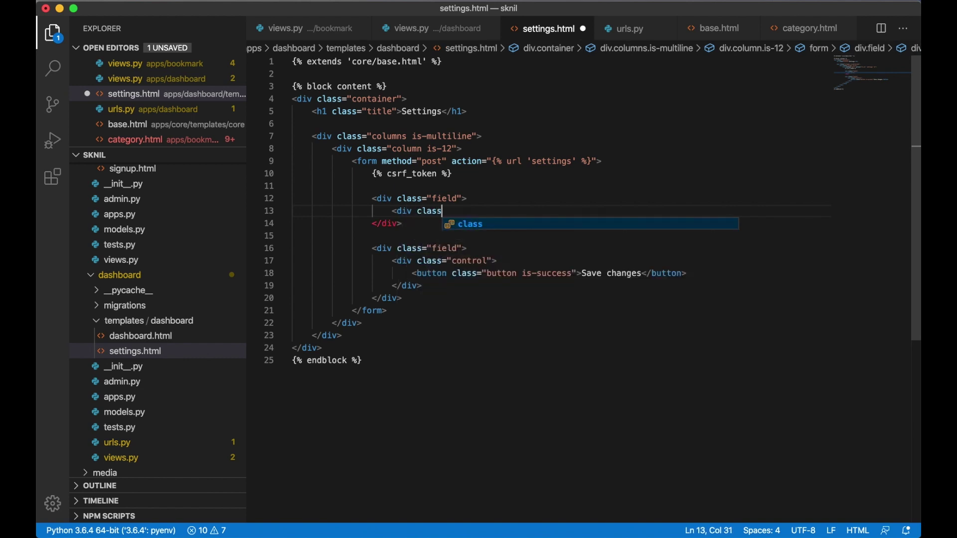
{"action": "type", "text": "=\"control\">"}
{"action": "key", "text": "Return"}
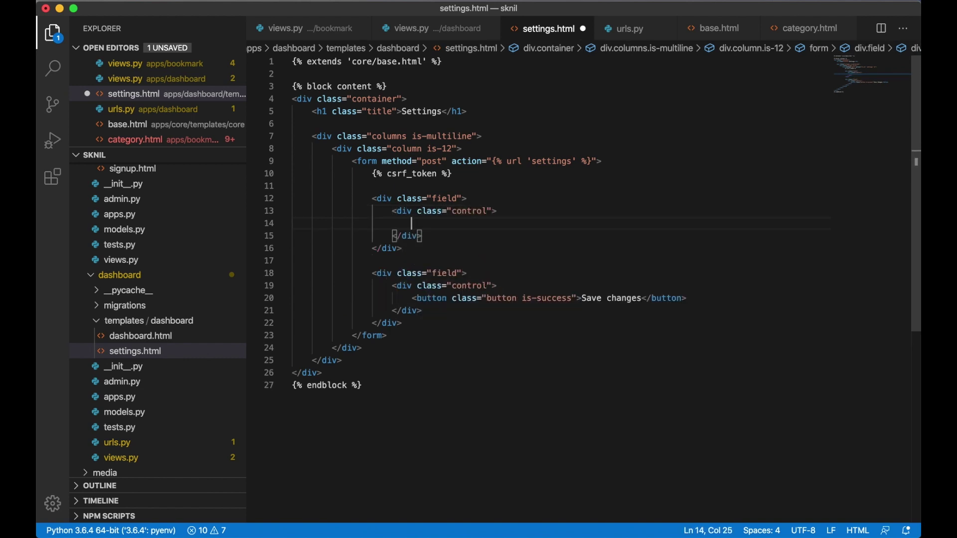
{"action": "type", "text": "<input type="}
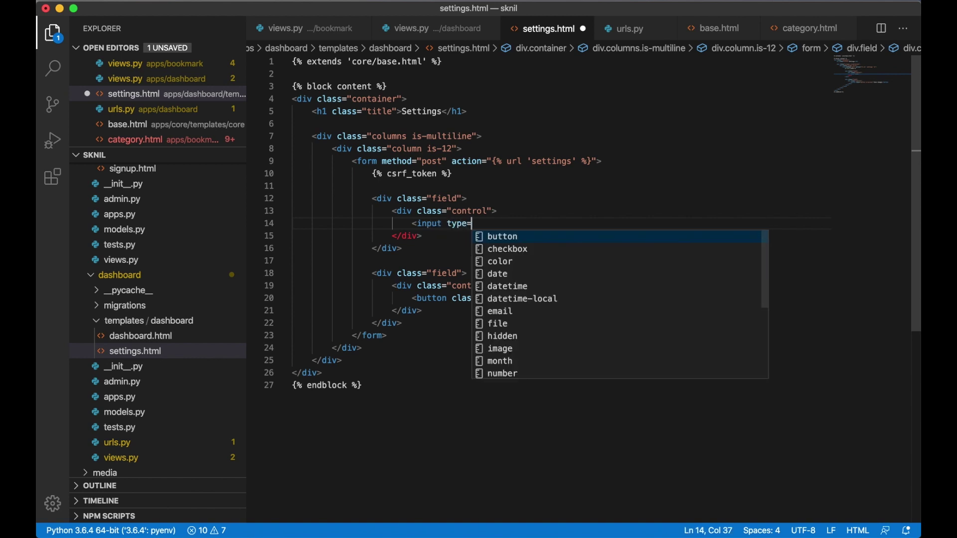
{"action": "type", "text": "\"text\" name=\"f"}
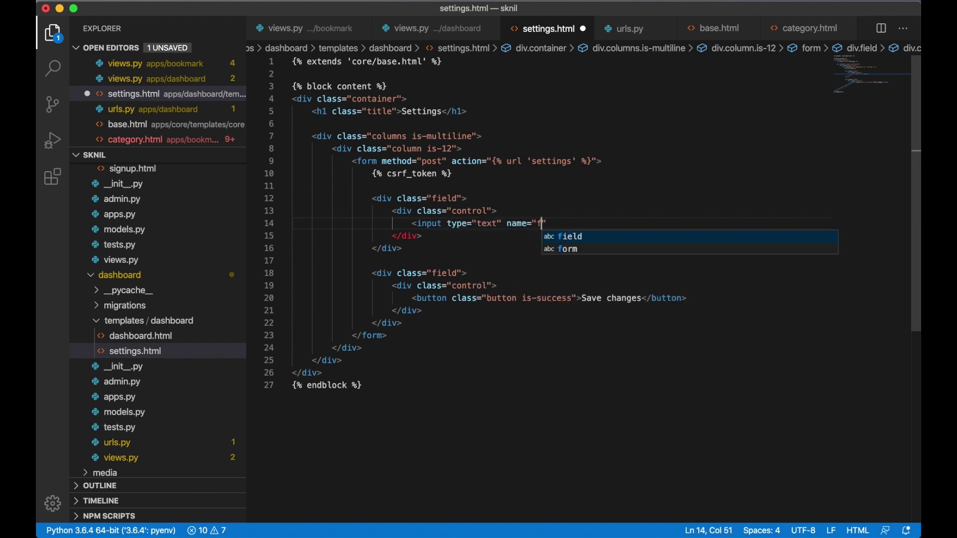
{"action": "type", "text": "irst_name\" "}
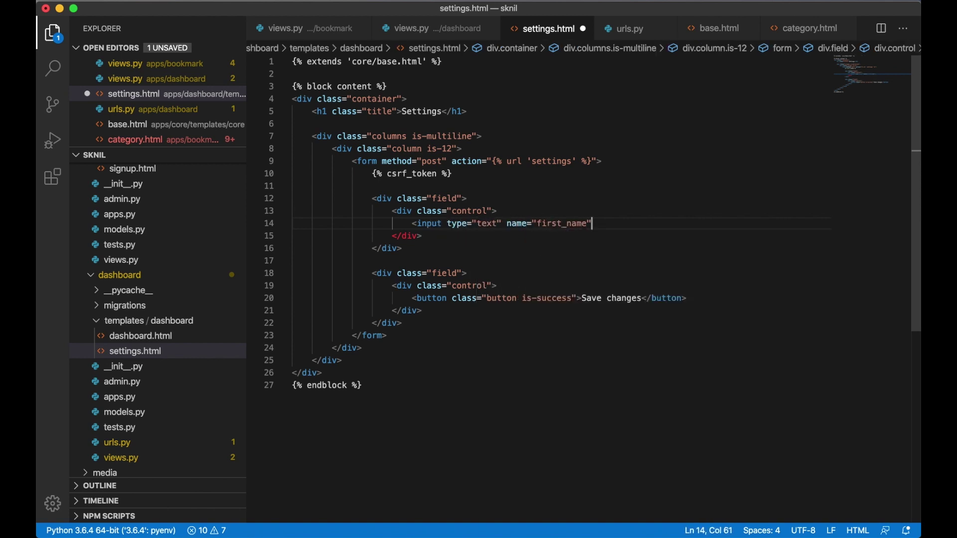
{"action": "type", "text": "value"}
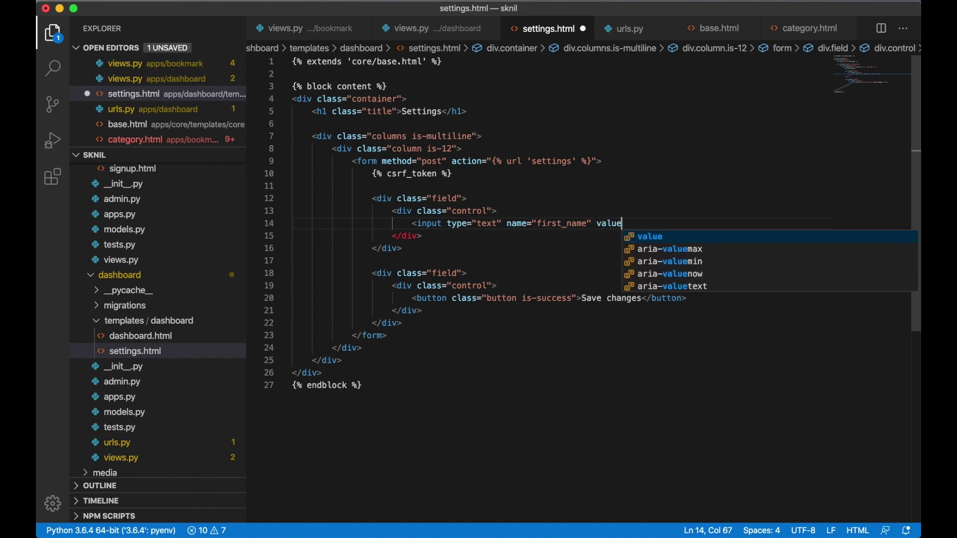
{"action": "type", "text": "=\"{{ "}
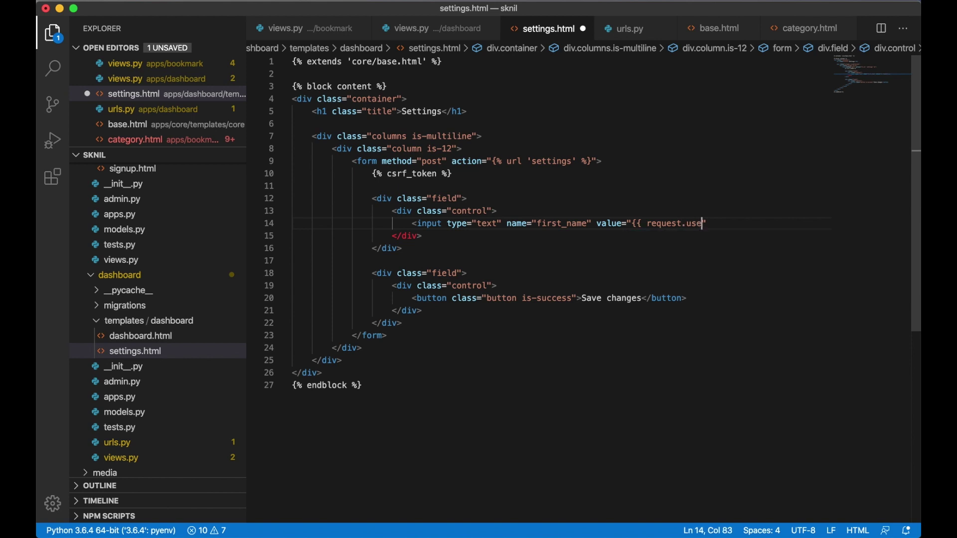
{"action": "type", "text": "request.user.first_name "}
{"action": "type", "text": "}}\">"}
{"action": "key", "text": "Up"}
{"action": "key", "text": "Up"}
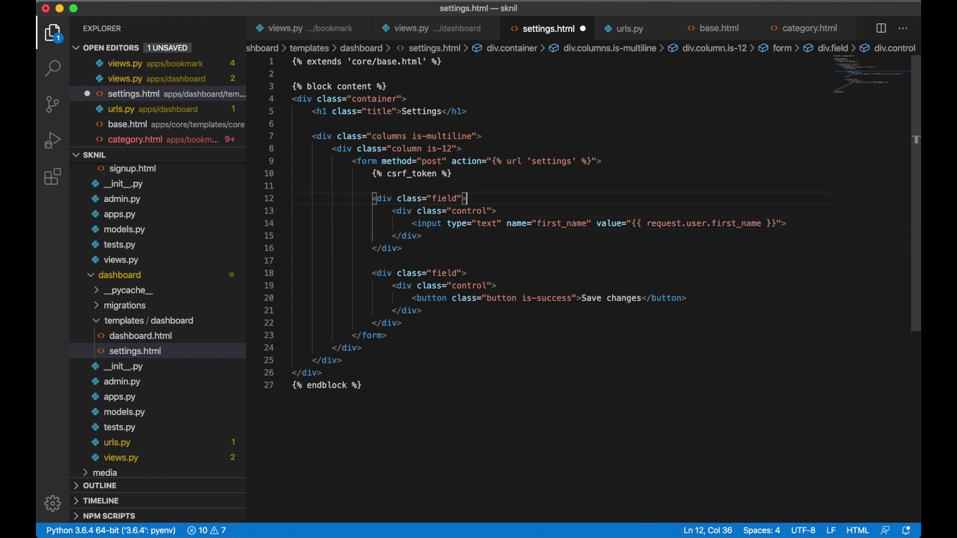
{"action": "key", "text": "Return"}
{"action": "type", "text": "<"}
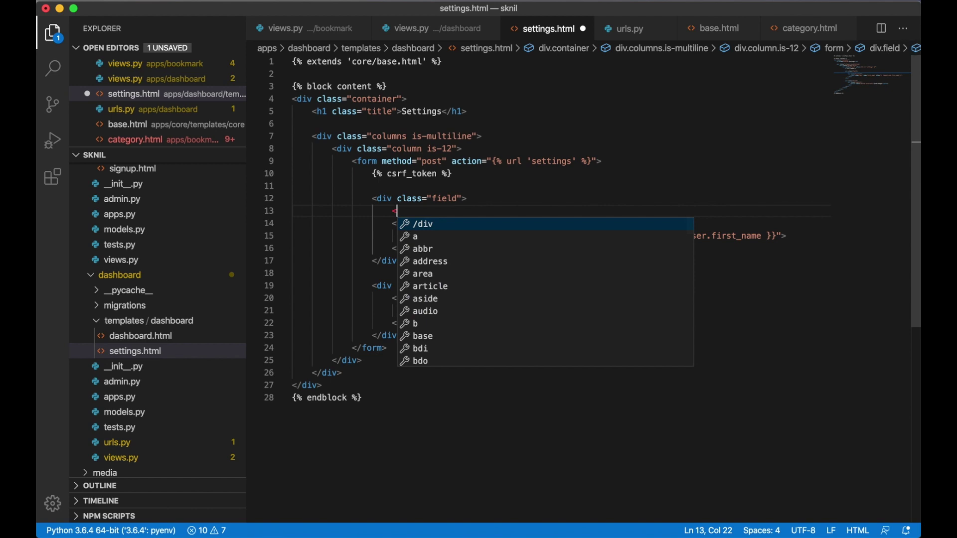
{"action": "type", "text": "l"}
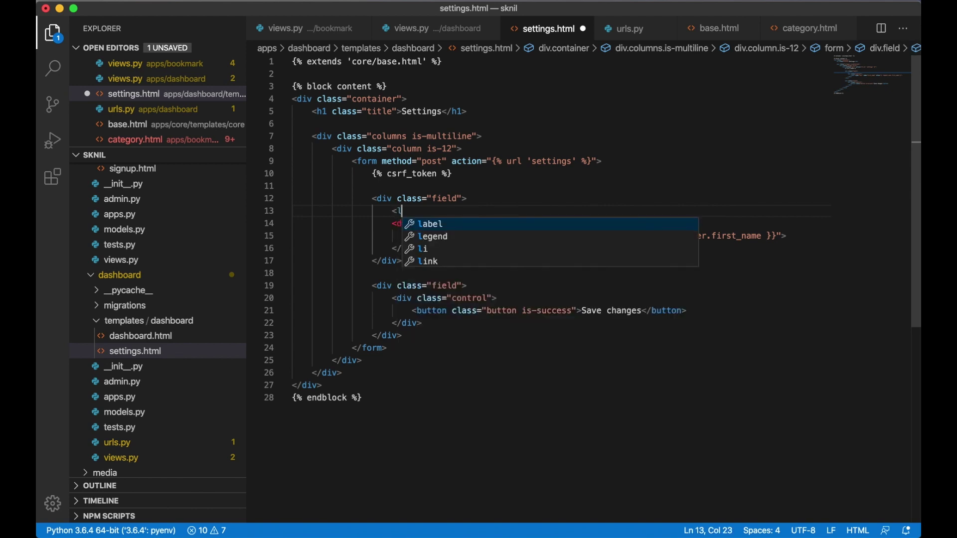
{"action": "type", "text": "abel class"}
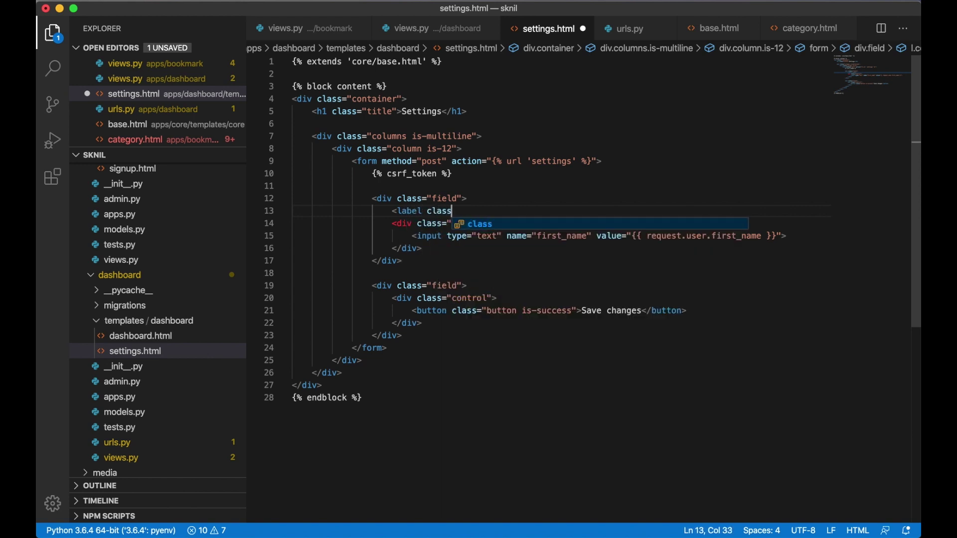
{"action": "type", "text": "=\"label\">First "}
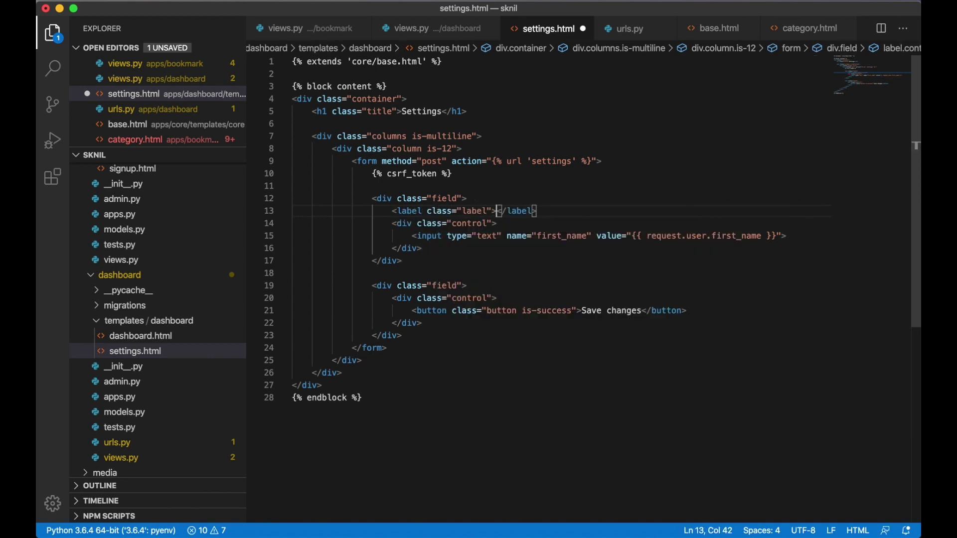
{"action": "type", "text": "name"}
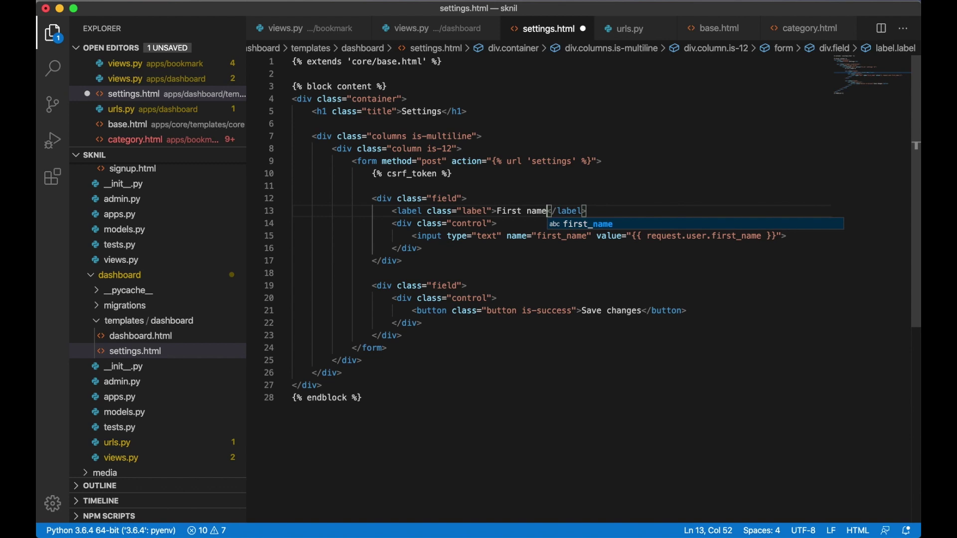
{"action": "key", "text": "End"}
{"action": "key", "text": "Return"}
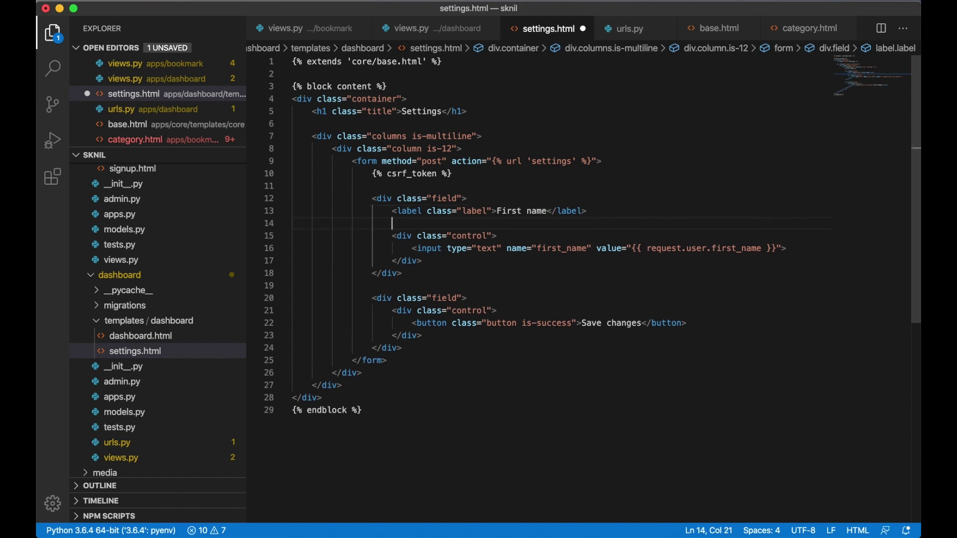
{"action": "left_click_drag", "start_coordinate": [415, 273], "coordinate": [370, 198]}
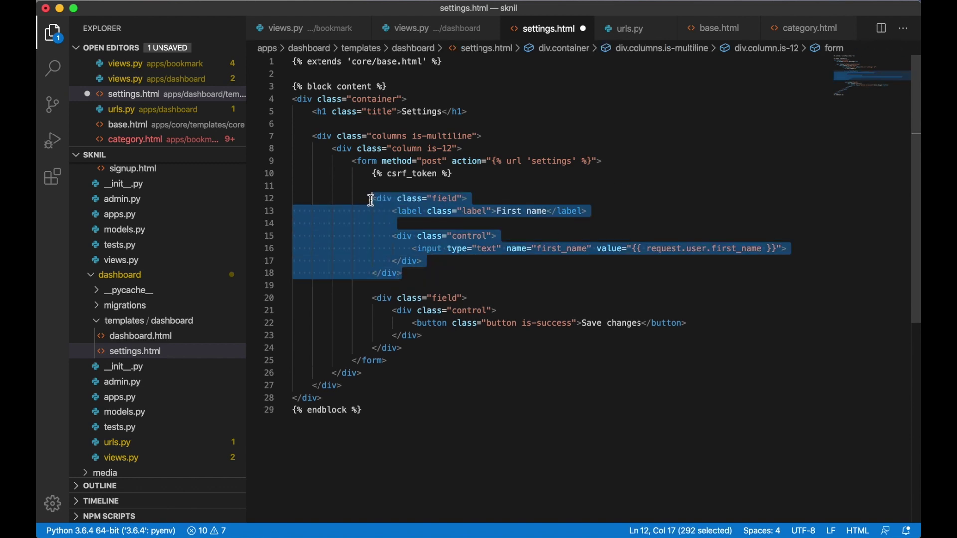
Duplicate the First name field as a 'Last name' field using last_name
{"action": "key", "text": "super+c"}
{"action": "left_click", "coordinate": [415, 274]}
{"action": "key", "text": "Return"}
{"action": "key", "text": "Return"}
{"action": "key", "text": "super+v"}
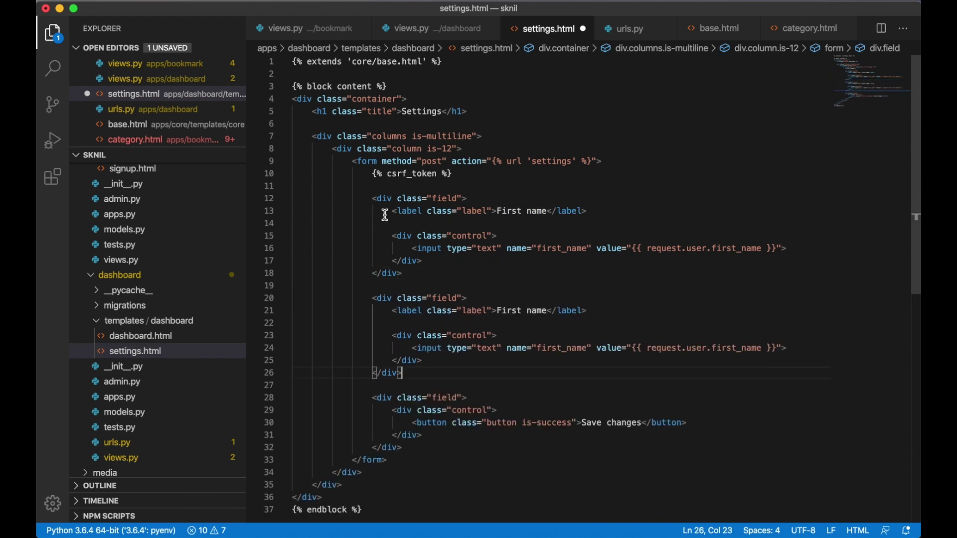
{"action": "double_click", "coordinate": [509, 311]}
{"action": "type", "text": "Last"}
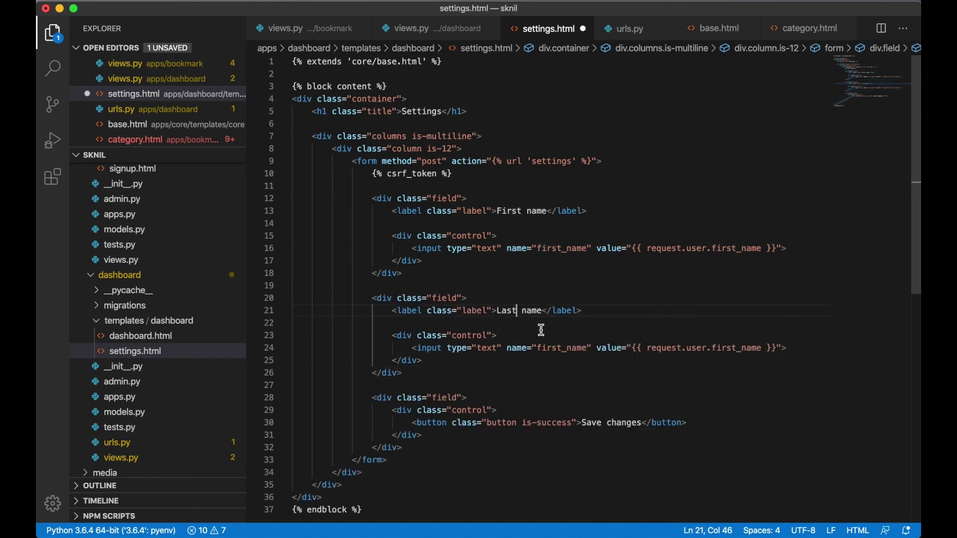
{"action": "left_click_drag", "start_coordinate": [538, 348], "coordinate": [548, 348]}
{"action": "type", "text": "la"}
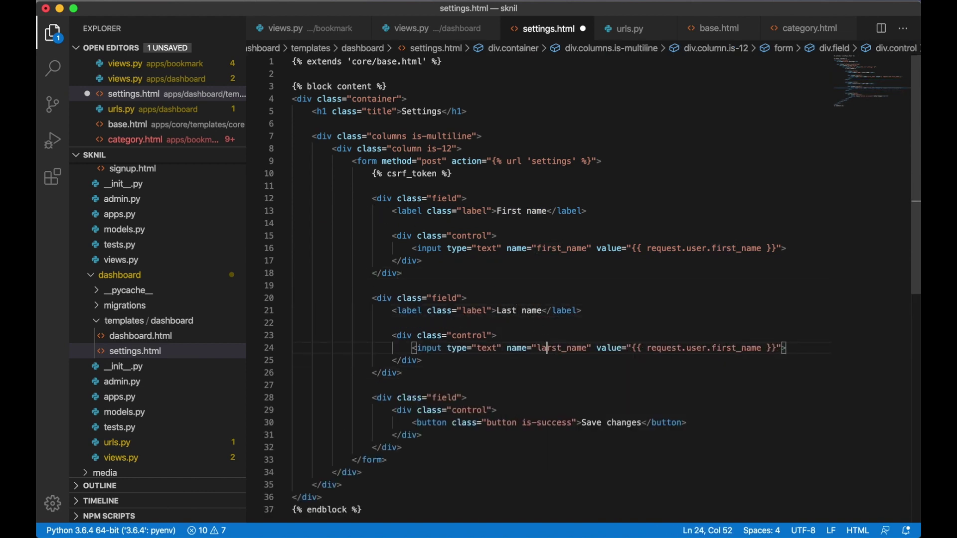
{"action": "key", "text": "shift+Right"}
{"action": "key", "text": "BackSpace"}
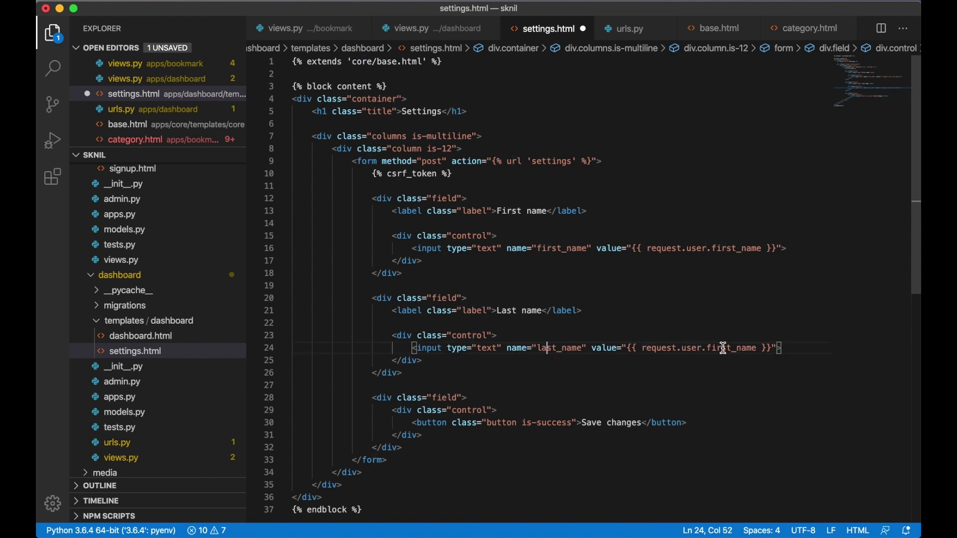
{"action": "left_click_drag", "start_coordinate": [722, 347], "coordinate": [707, 347]}
{"action": "type", "text": "la"}
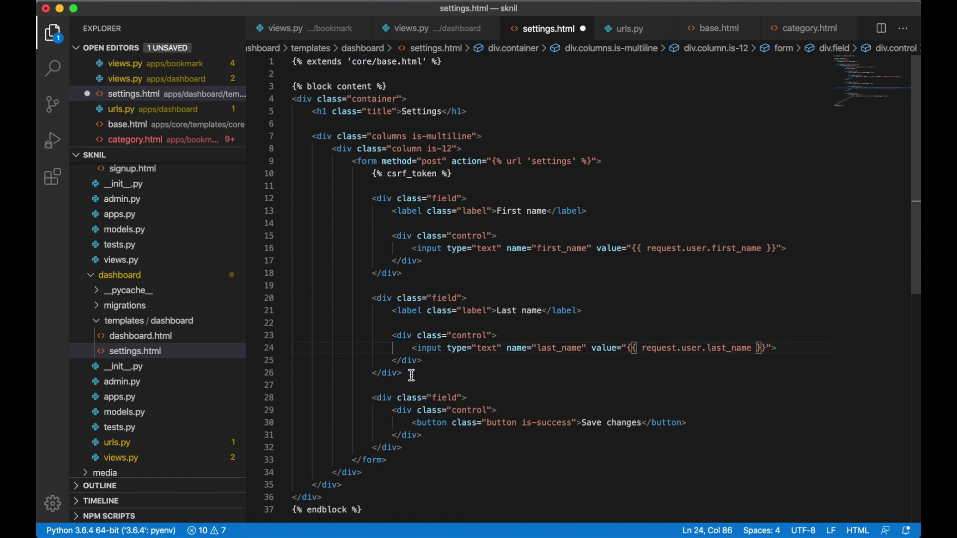
Paste a third copy of the field and turn it into an 'E-mail' field
{"action": "left_click", "coordinate": [410, 373]}
{"action": "key", "text": "super+v"}
{"action": "key", "text": "super+z"}
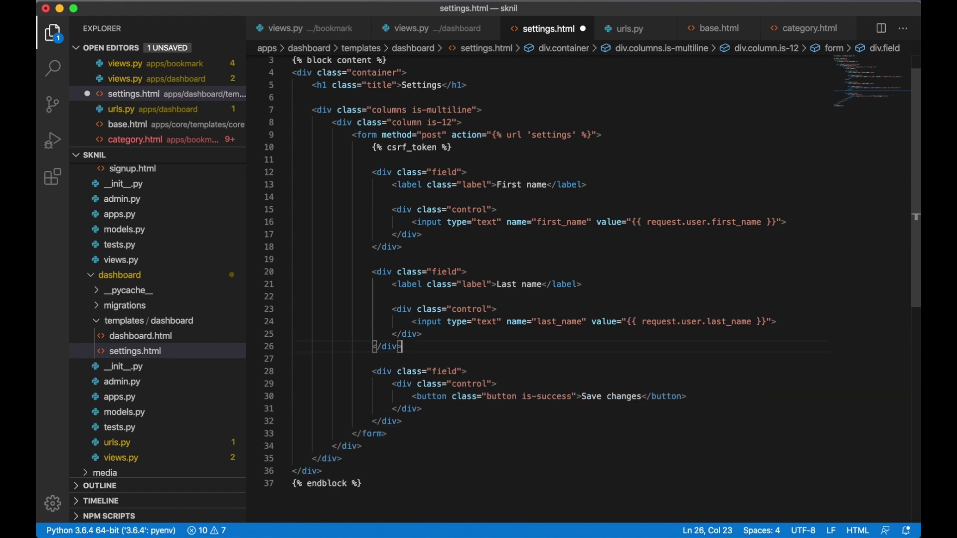
{"action": "key", "text": "super+v"}
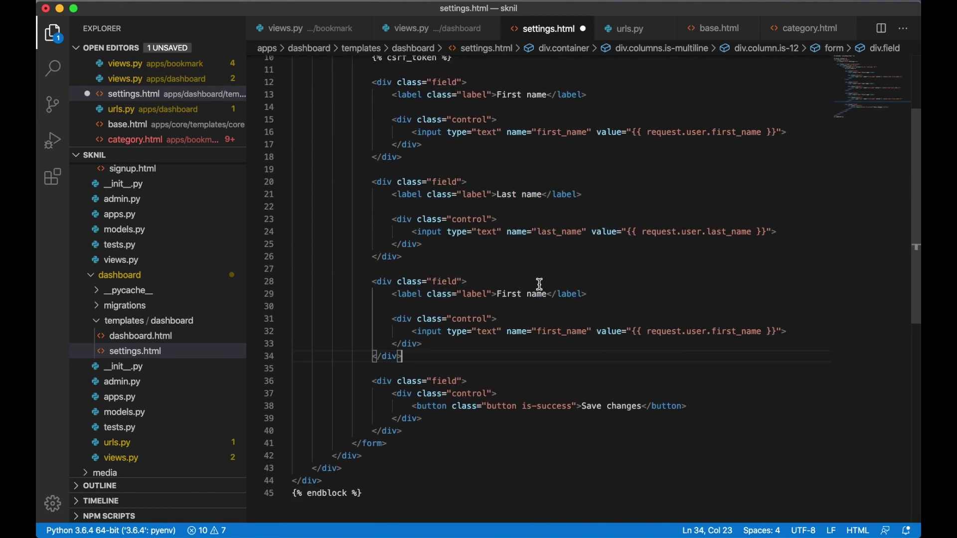
{"action": "left_click_drag", "start_coordinate": [551, 294], "coordinate": [496, 294]}
{"action": "type", "text": "E-ami"}
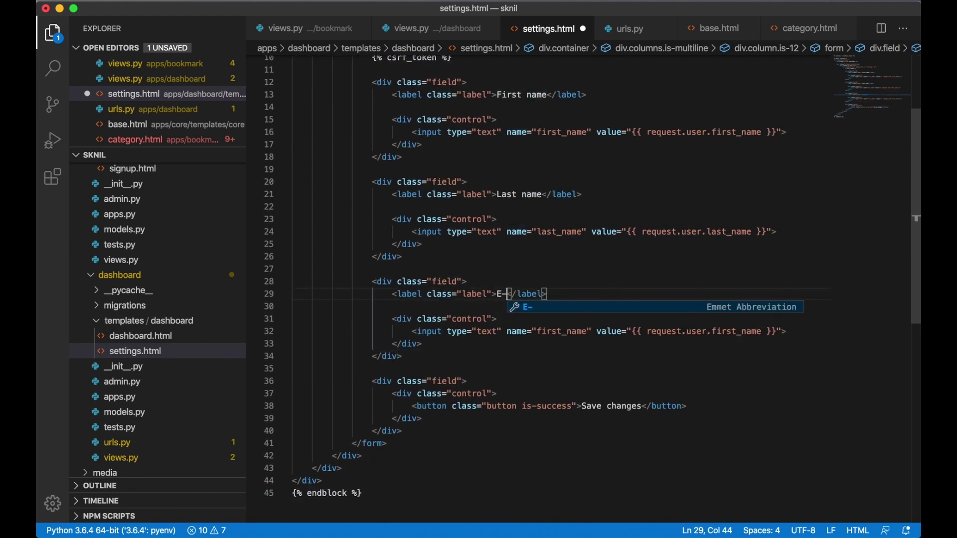
{"action": "key", "text": "BackSpace"}
{"action": "key", "text": "BackSpace"}
{"action": "key", "text": "BackSpace"}
{"action": "type", "text": "mail"}
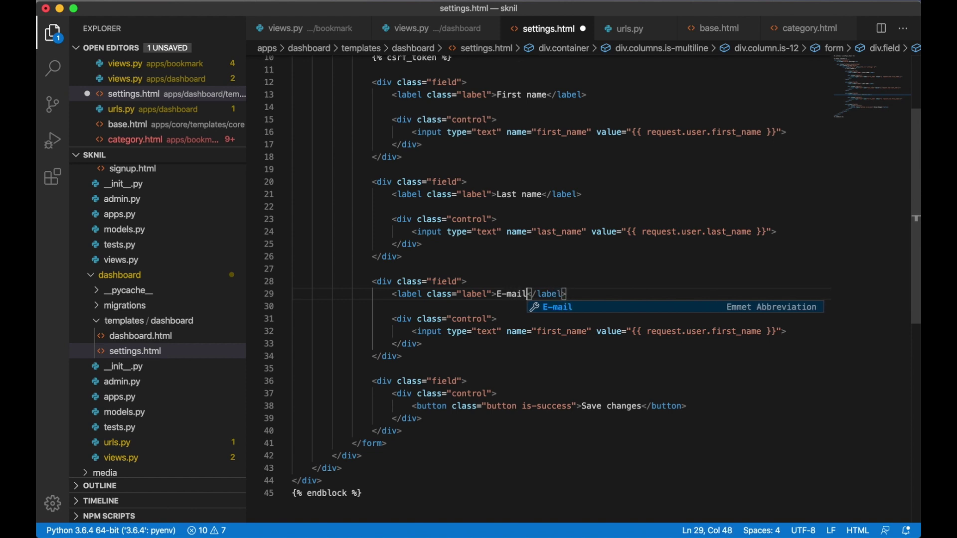
{"action": "double_click", "coordinate": [551, 332]}
{"action": "type", "text": "email"}
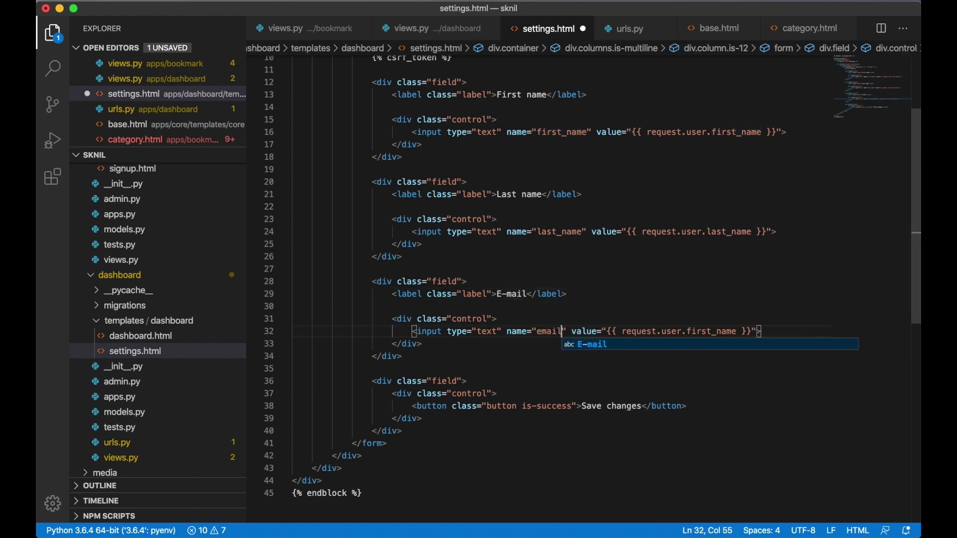
{"action": "double_click", "coordinate": [708, 331]}
{"action": "type", "text": "email"}
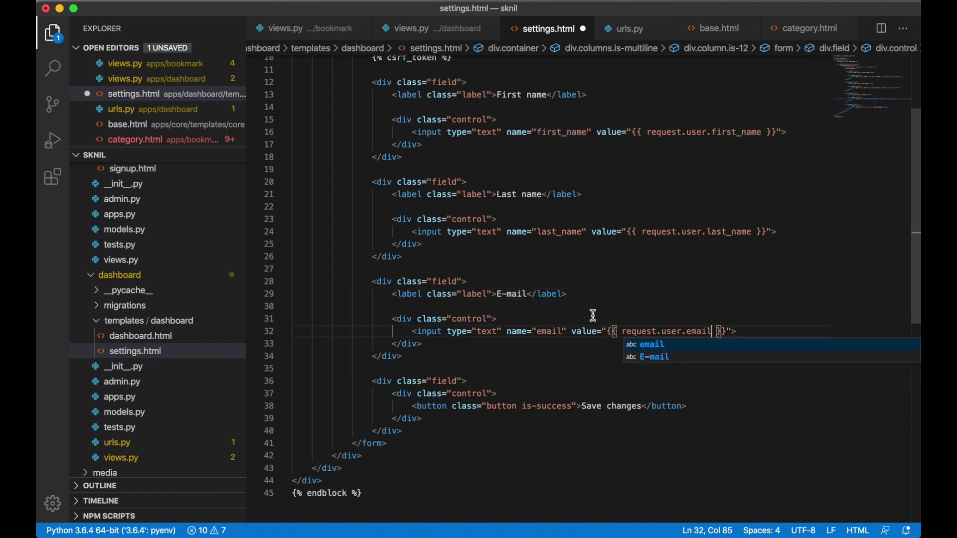
{"action": "left_click", "coordinate": [568, 294]}
{"action": "scroll", "coordinate": [568, 294], "scroll_direction": "up", "scroll_amount": 2}
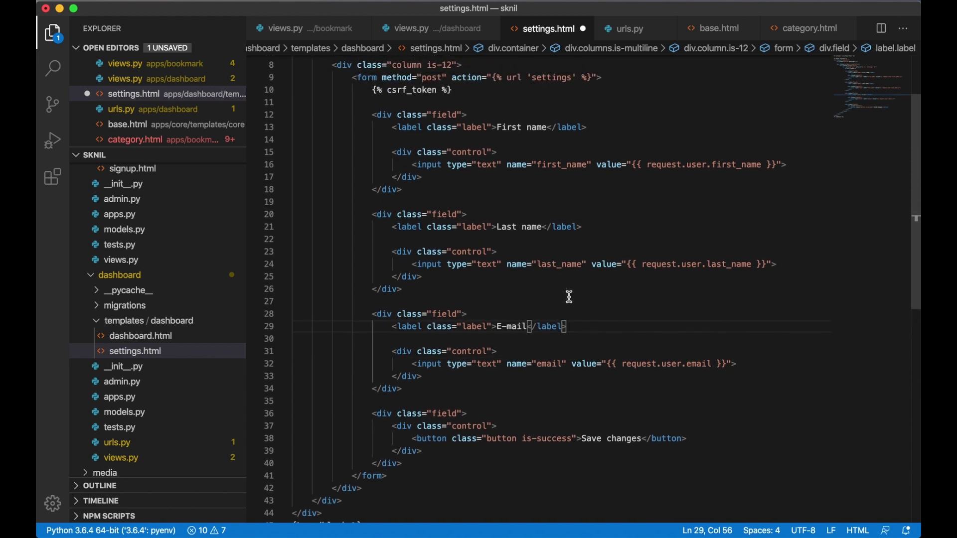
{"action": "scroll", "coordinate": [568, 297], "scroll_direction": "up", "scroll_amount": 2}
Save settings.html and check all three inputs on Chrome's settings page
{"action": "key", "text": "super+s"}
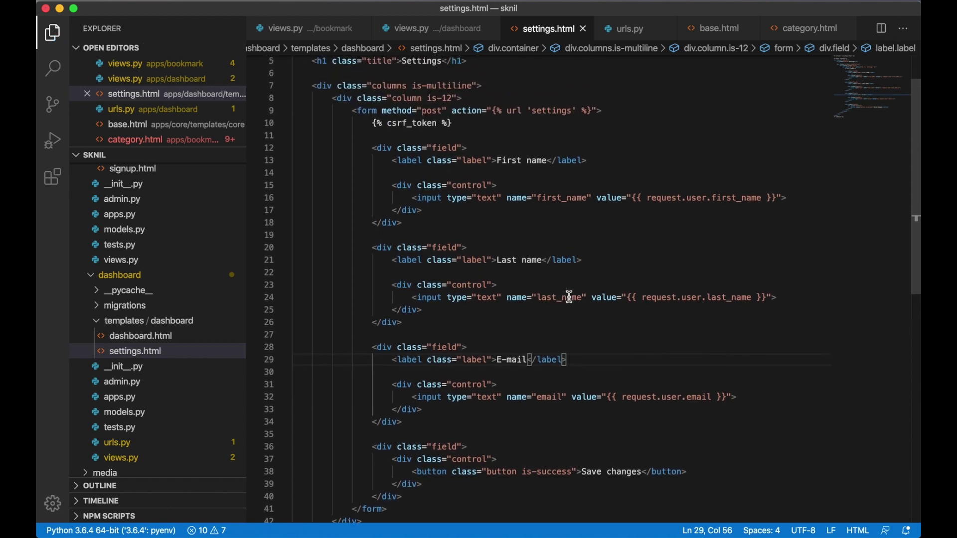
{"action": "key", "text": "super+Tab"}
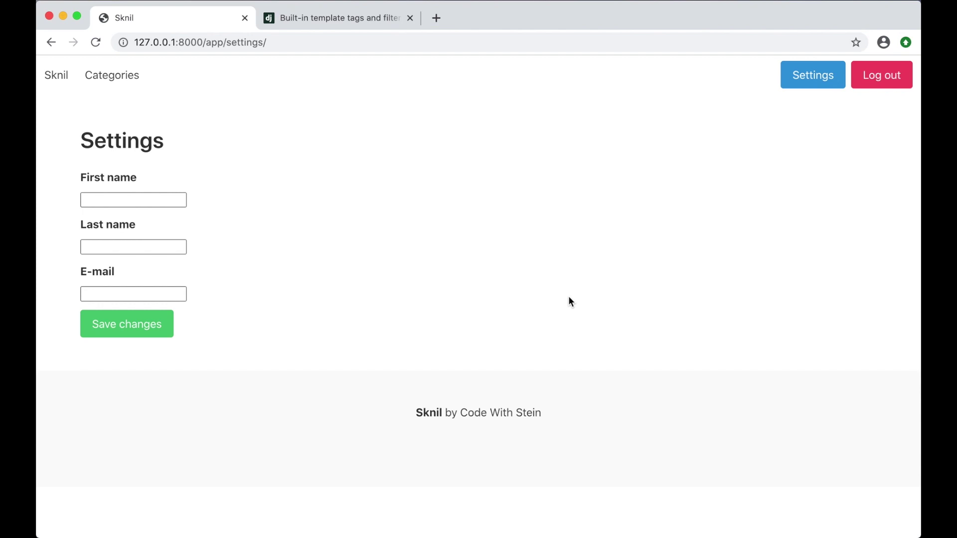
{"action": "left_click", "coordinate": [125, 294]}
{"action": "key", "text": "super+Tab"}
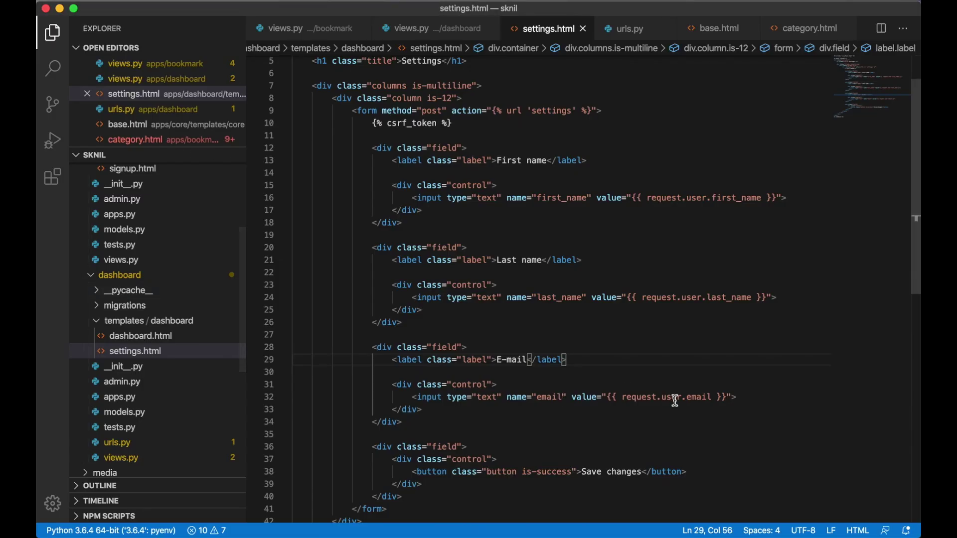
Set the e-mail input's value to request.user.username, save, and reload the page
{"action": "double_click", "coordinate": [707, 397]}
{"action": "type", "text": "username"}
{"action": "key", "text": "super+s"}
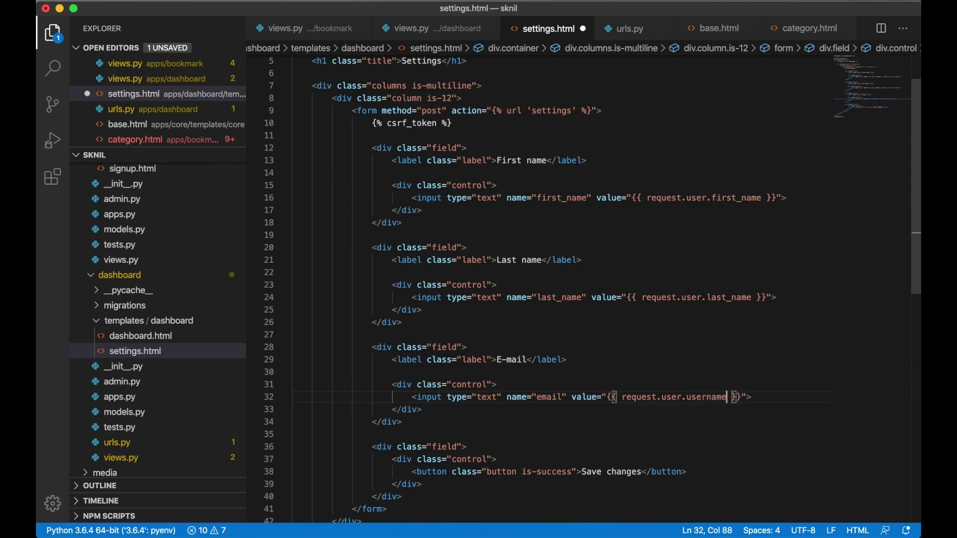
{"action": "key", "text": "super+Tab"}
{"action": "key", "text": "super+r"}
{"action": "key", "text": "super+Tab"}
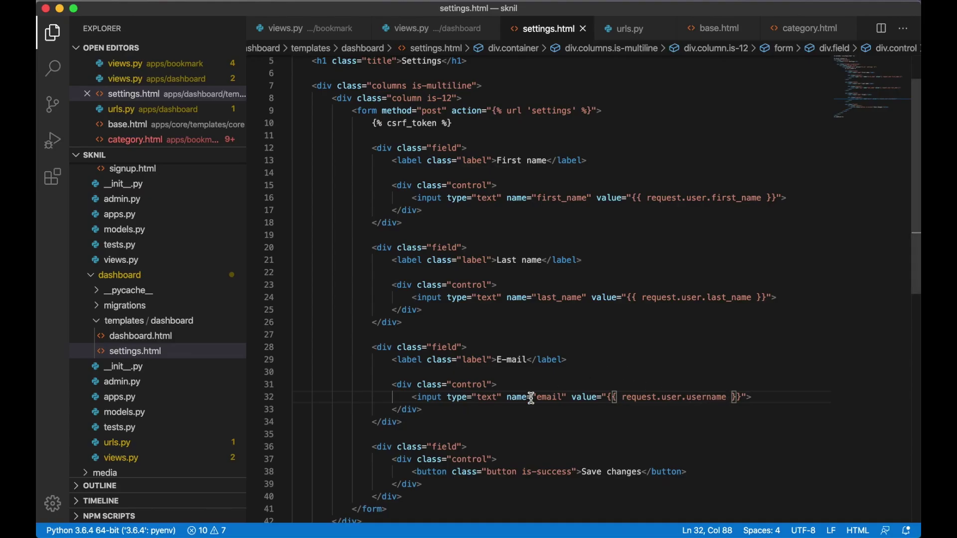
Change the e-mail input's name to 'username' and its type to 'email', then save
{"action": "double_click", "coordinate": [546, 396]}
{"action": "type", "text": "username"}
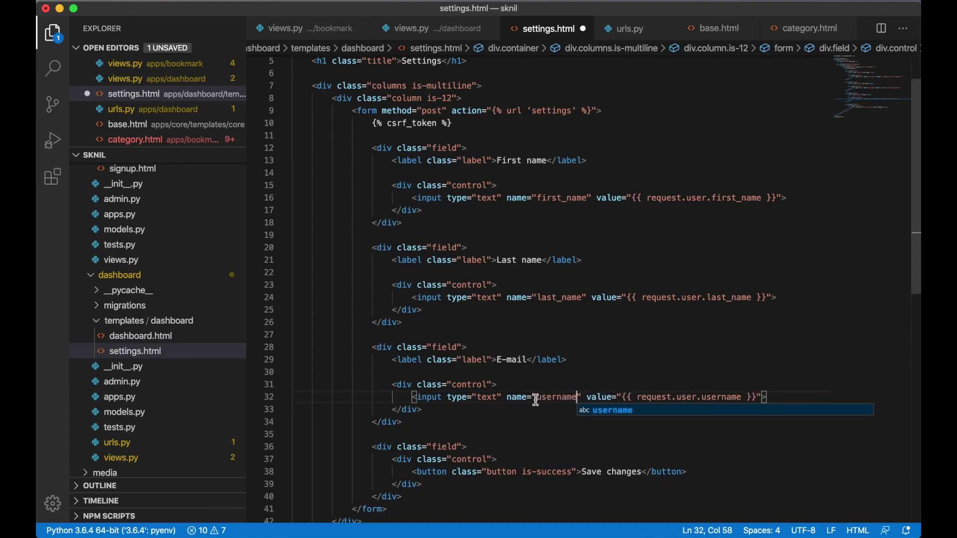
{"action": "double_click", "coordinate": [487, 396]}
{"action": "type", "text": "email"}
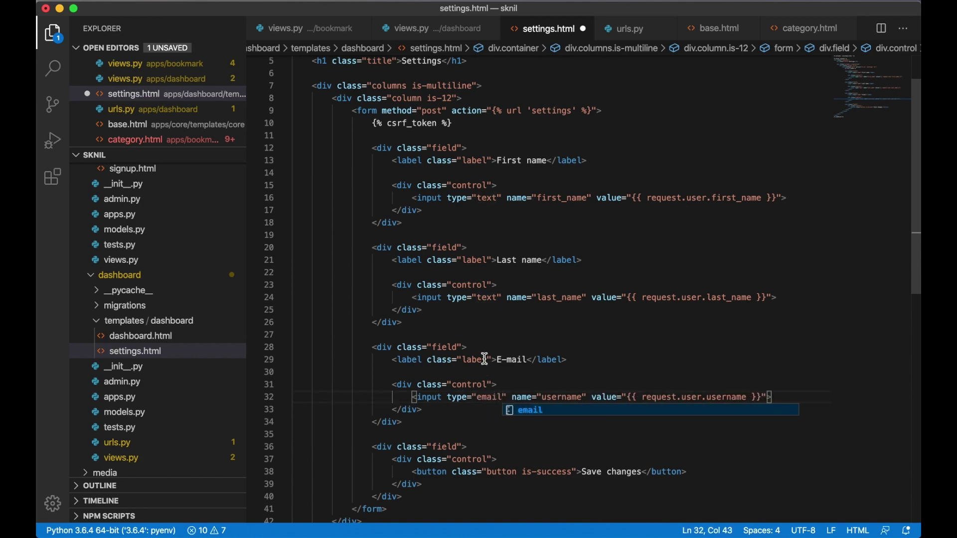
{"action": "key", "text": "super+s"}
{"action": "key", "text": "super+Tab"}
{"action": "key", "text": "super+Tab"}
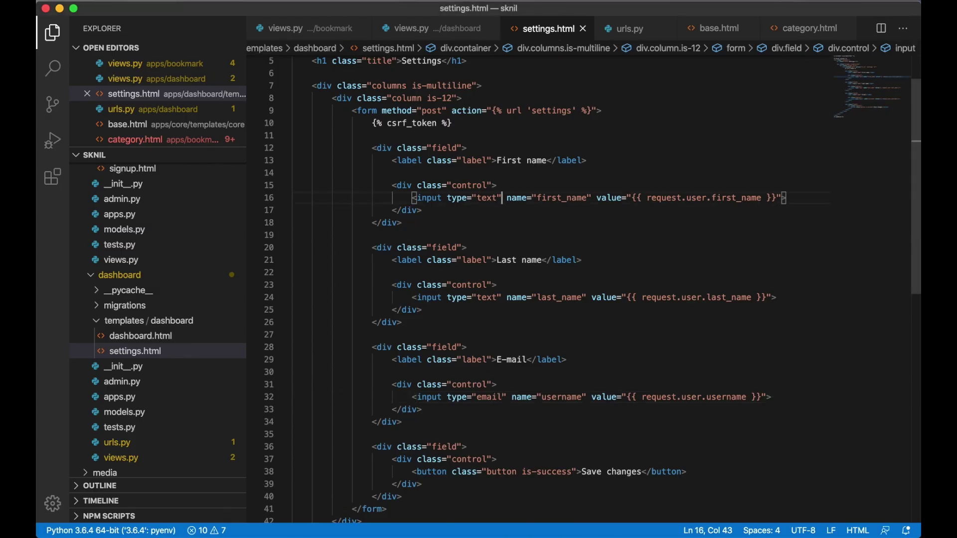
Add class="input" to the first name, last name and e-mail inputs, then save and view the styled form
{"action": "left_click", "coordinate": [507, 197]}
{"action": "type", "text": "class=\"input\""}
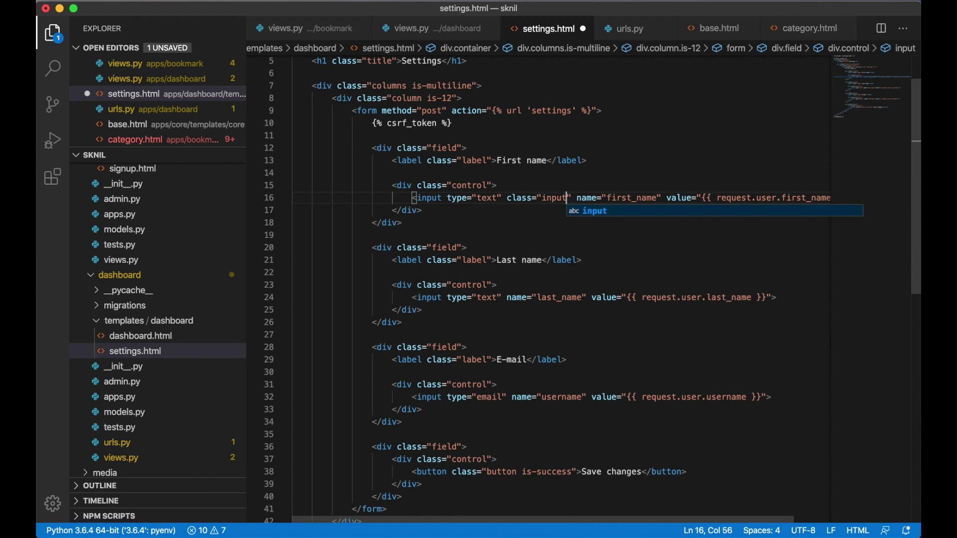
{"action": "left_click", "coordinate": [502, 197], "text": "shift"}
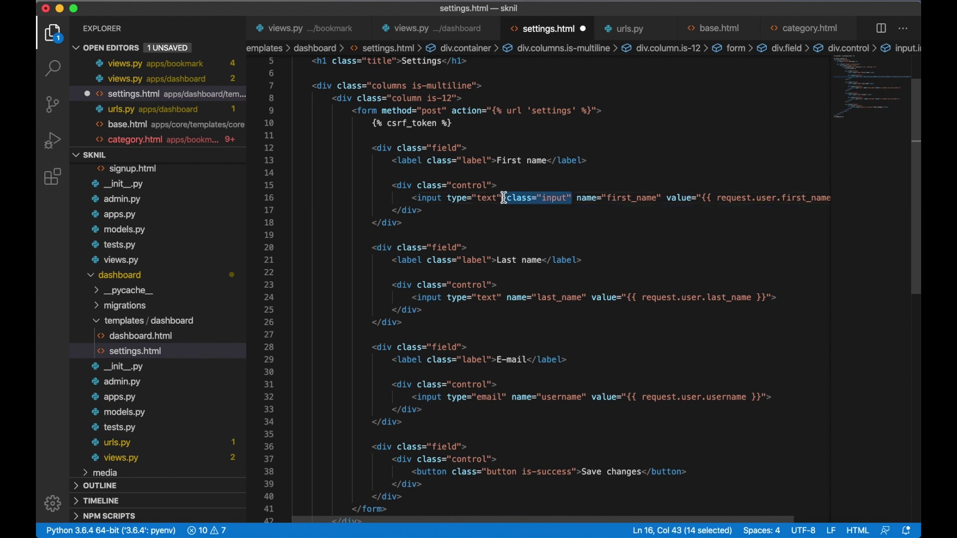
{"action": "left_click", "coordinate": [502, 297]}
{"action": "type", "text": "class=\"input\""}
{"action": "left_click", "coordinate": [507, 396]}
{"action": "type", "text": "class=\"input\""}
{"action": "key", "text": "super+s"}
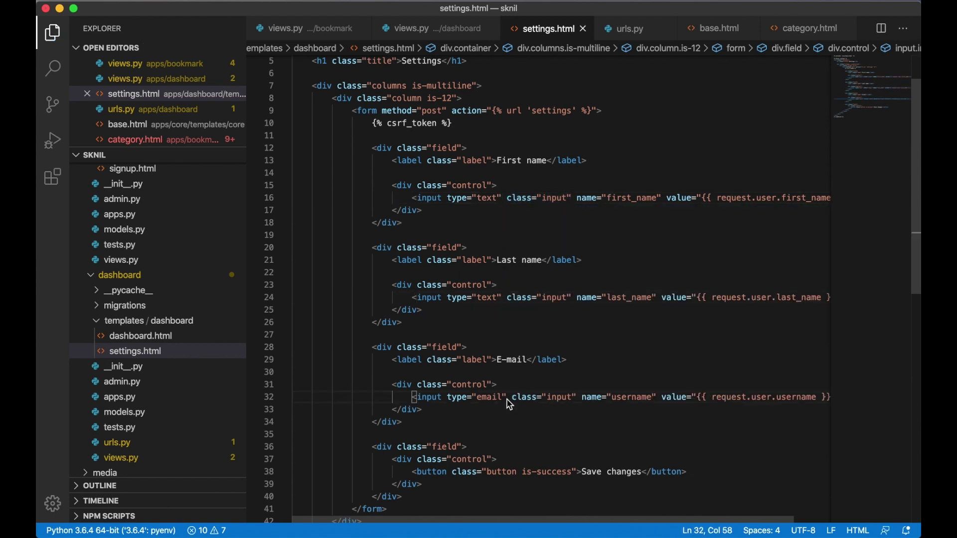
{"action": "key", "text": "super+Tab"}
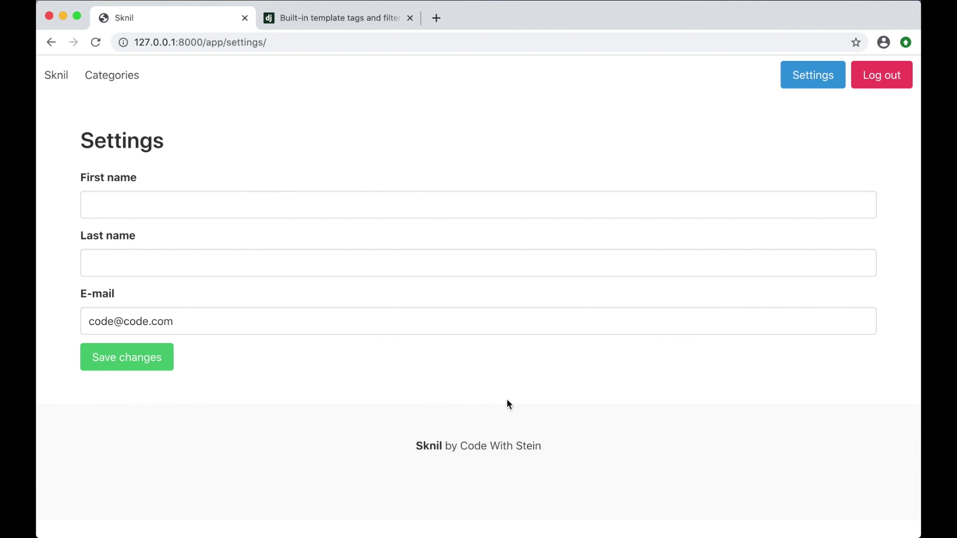
{"action": "key", "text": "super+Tab"}
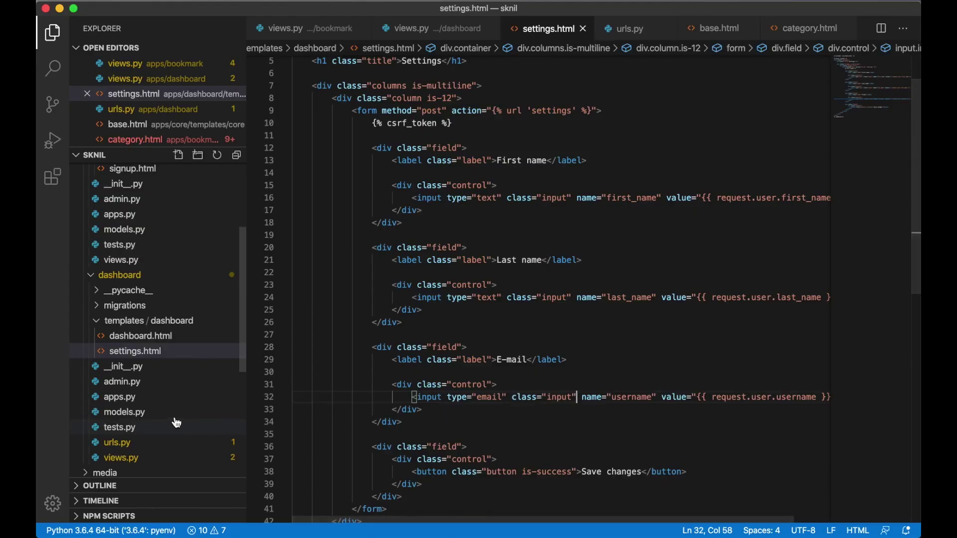
In dashboard views.py, add an if request.POST == 'POST': block reading first_name with an '' default
{"action": "left_click", "coordinate": [121, 457]}
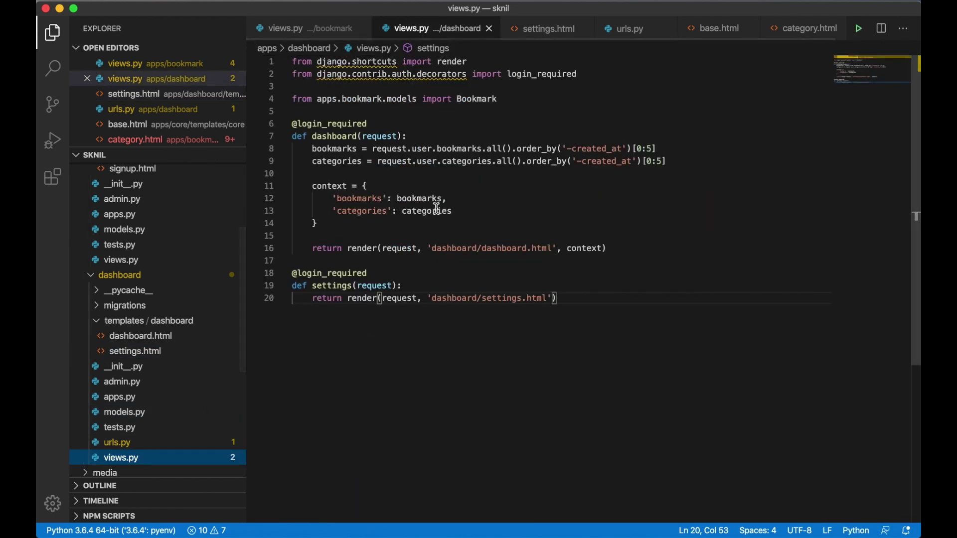
{"action": "left_click", "coordinate": [400, 286]}
{"action": "key", "text": "Return"}
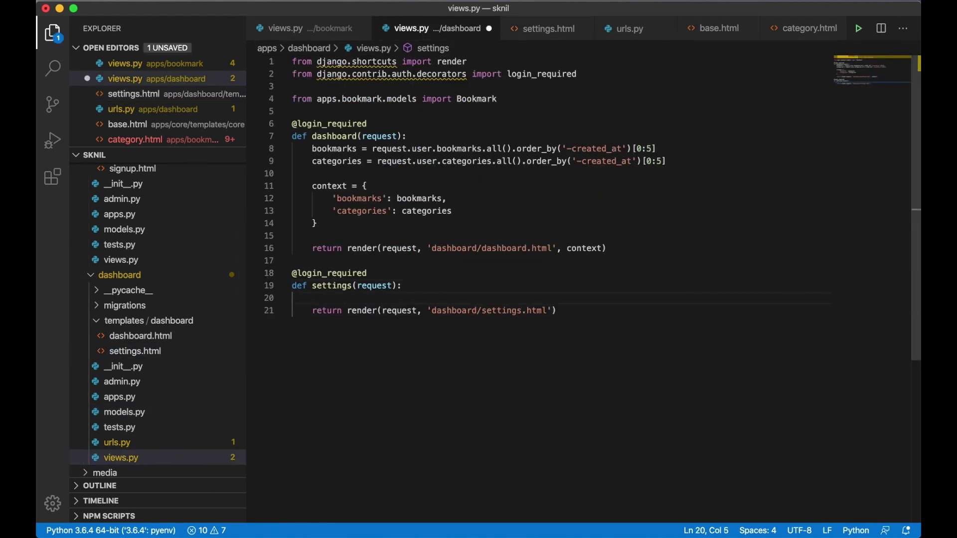
{"action": "type", "text": "if reqeust"}
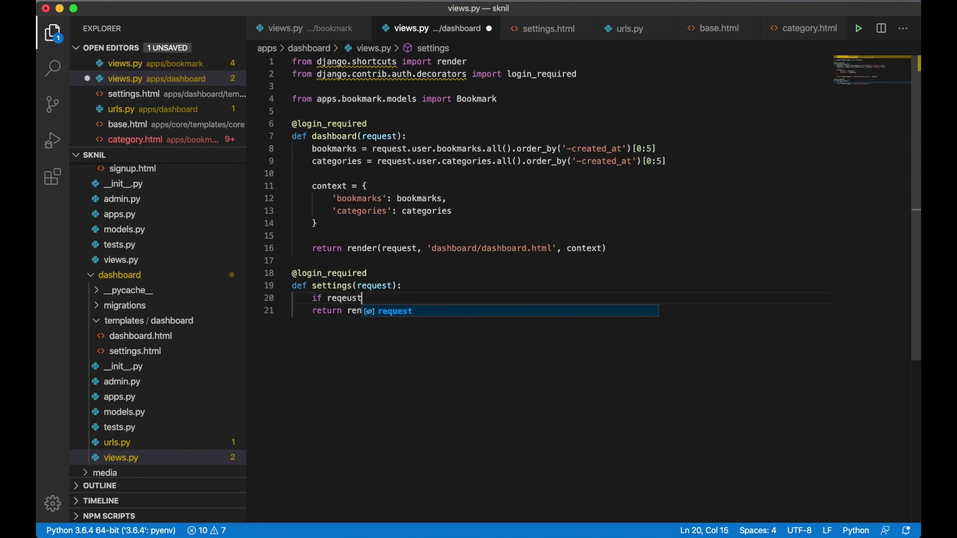
{"action": "key", "text": "BackSpace"}
{"action": "key", "text": "BackSpace"}
{"action": "key", "text": "BackSpace"}
{"action": "key", "text": "BackSpace"}
{"action": "type", "text": "uest.P"}
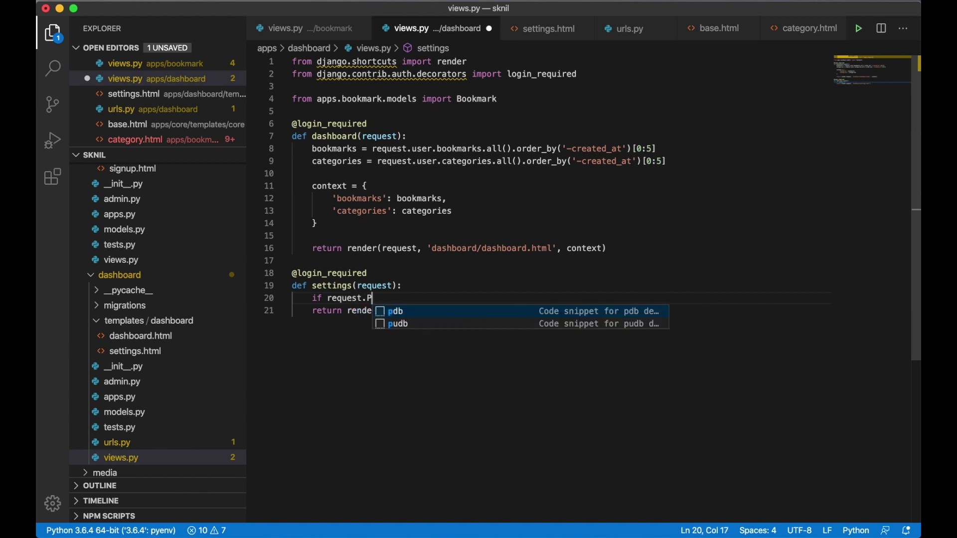
{"action": "type", "text": "OST == 'POST'"}
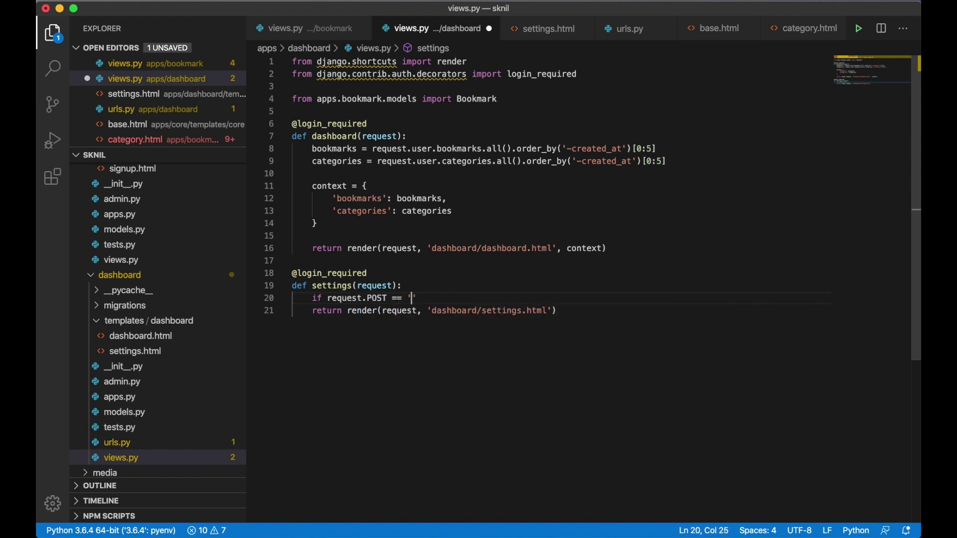
{"action": "type", "text": ":"}
{"action": "key", "text": "Return"}
{"action": "type", "text": "first_name = '"}
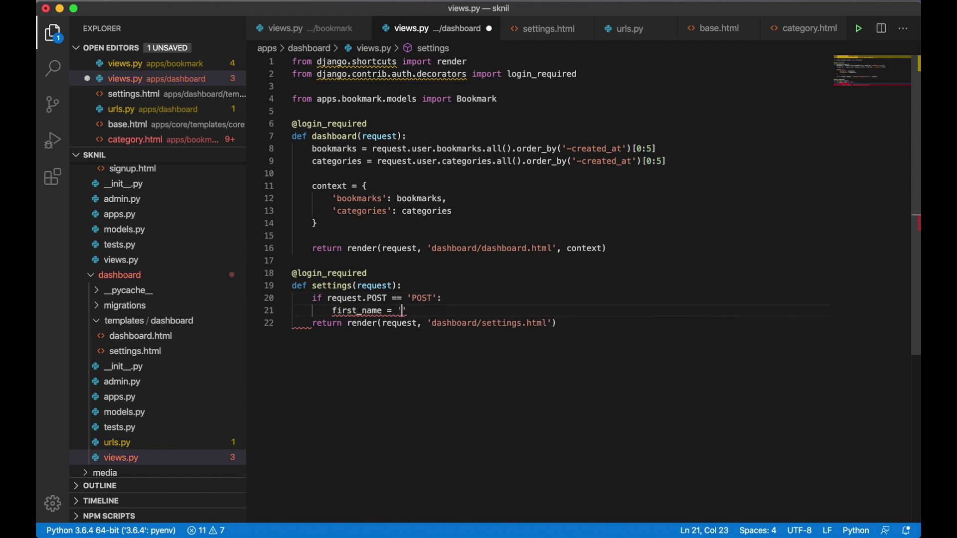
{"action": "type", "text": "request.POS"}
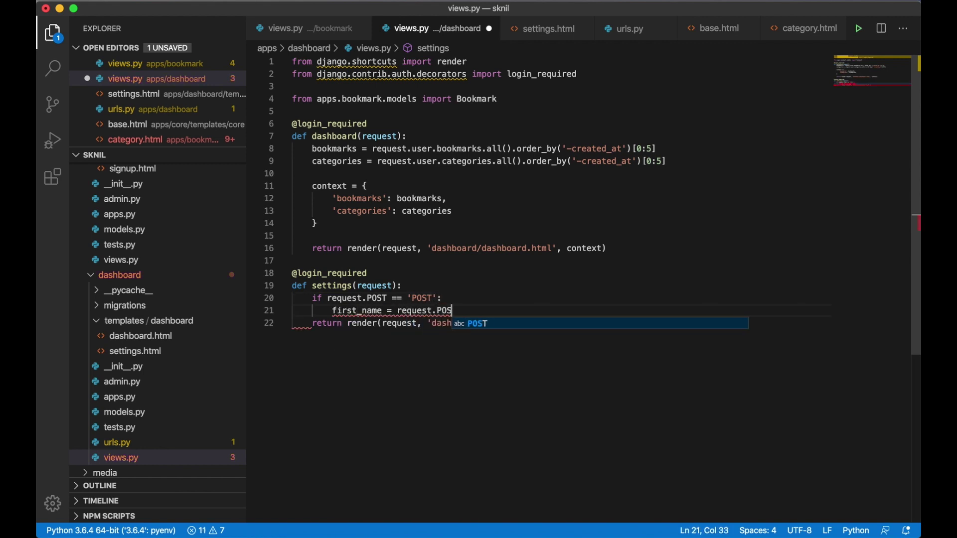
{"action": "type", "text": "T.get('"}
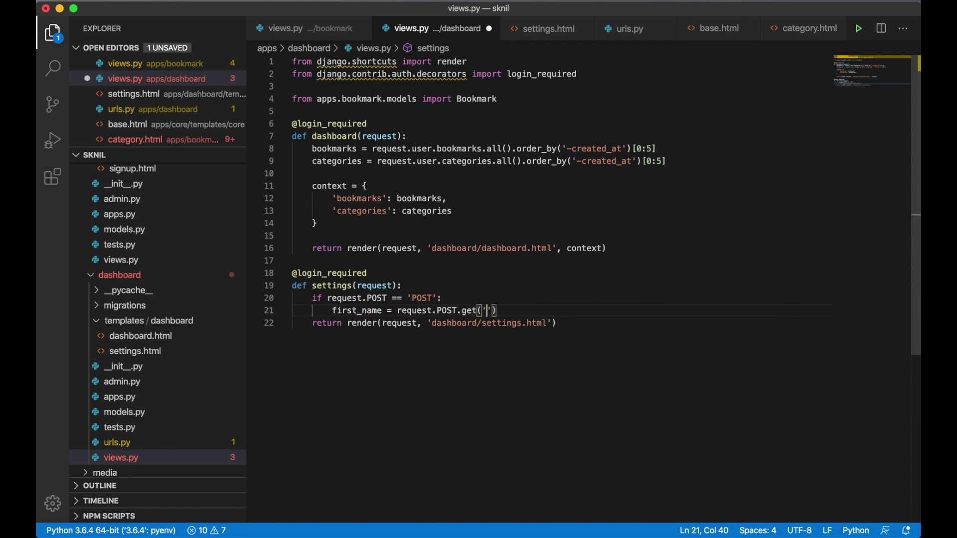
{"action": "type", "text": "first_na"}
{"action": "type", "text": "me"}
{"action": "key", "text": "Right"}
{"action": "type", "text": ","}
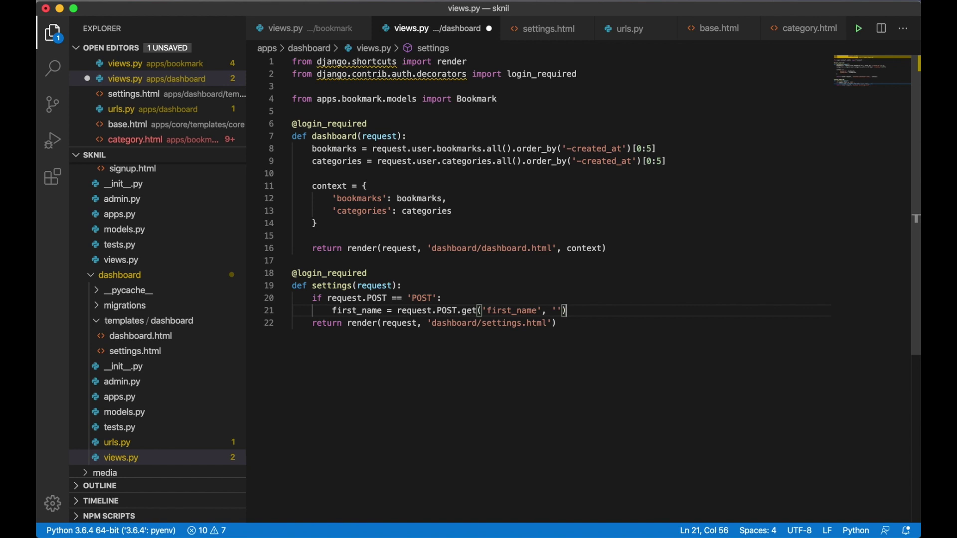
Duplicate the first_name line into a last_name = request.POST.get('last_name', '') line
{"action": "key", "text": "shift+alt+Down"}
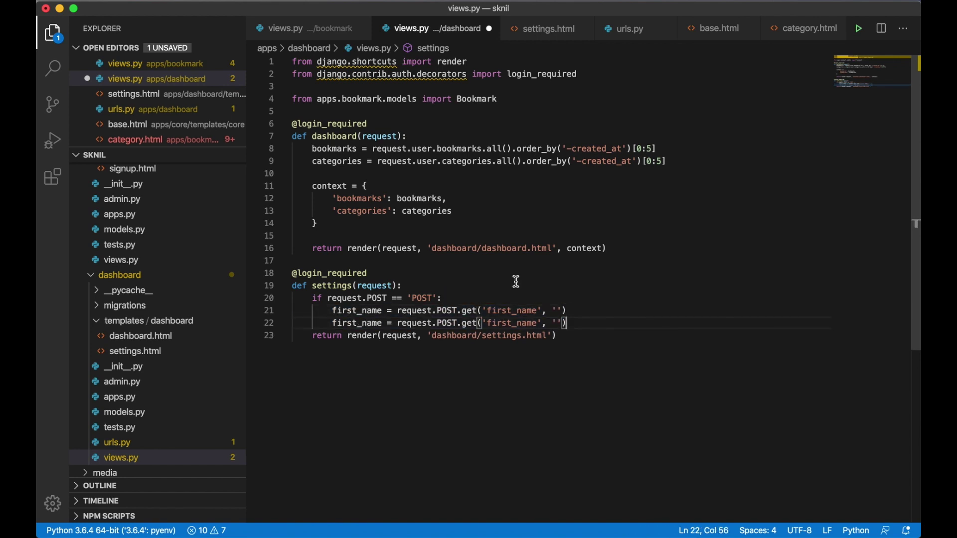
{"action": "double_click", "coordinate": [344, 322]}
{"action": "type", "text": "la"}
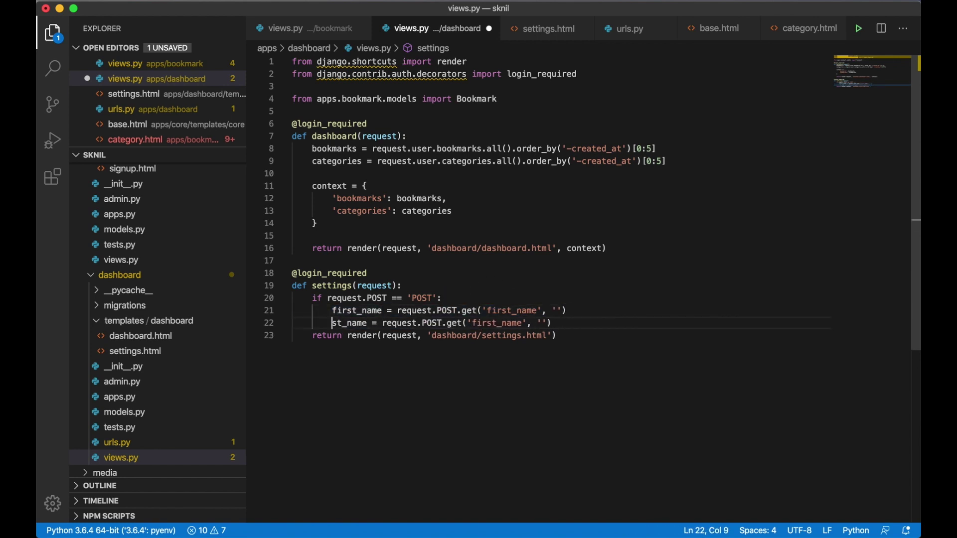
{"action": "left_click", "coordinate": [501, 323]}
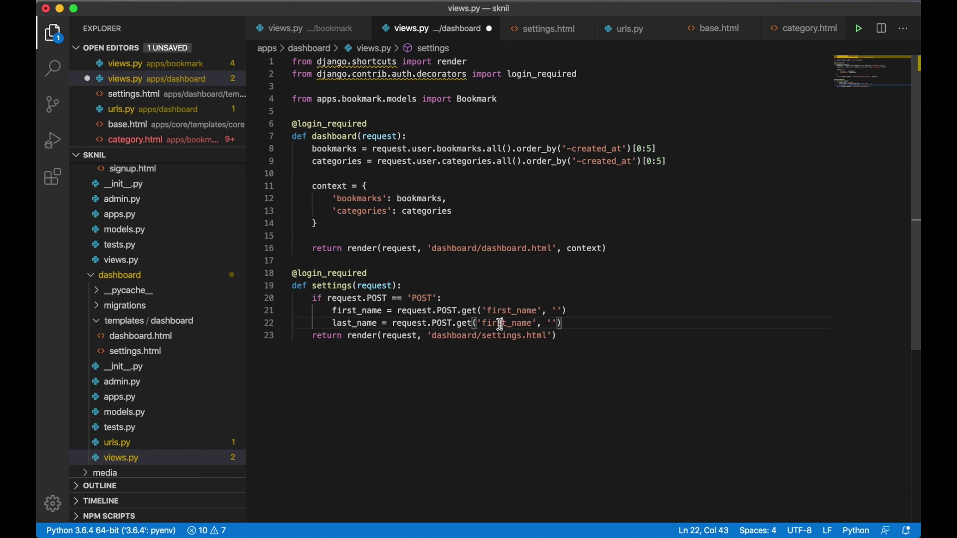
{"action": "key", "text": "BackSpace"}
{"action": "key", "text": "BackSpace"}
{"action": "key", "text": "BackSpace"}
{"action": "type", "text": "la"}
{"action": "left_click", "coordinate": [558, 321]}
{"action": "key", "text": "Return"}
{"action": "key", "text": "Return"}
{"action": "type", "text": "first_name = request.POST.get('first_name', '')"}
{"action": "left_click", "coordinate": [543, 323]}
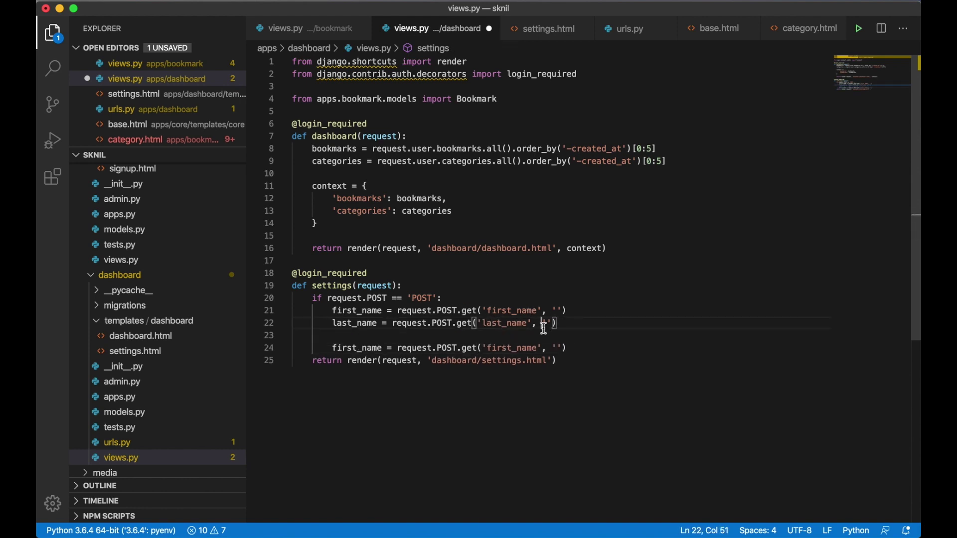
{"action": "key", "text": "End"}
{"action": "key", "text": "Delete"}
Turn the copied line into username = request.POST.get('username', '') and add spacing below
{"action": "double_click", "coordinate": [357, 335]}
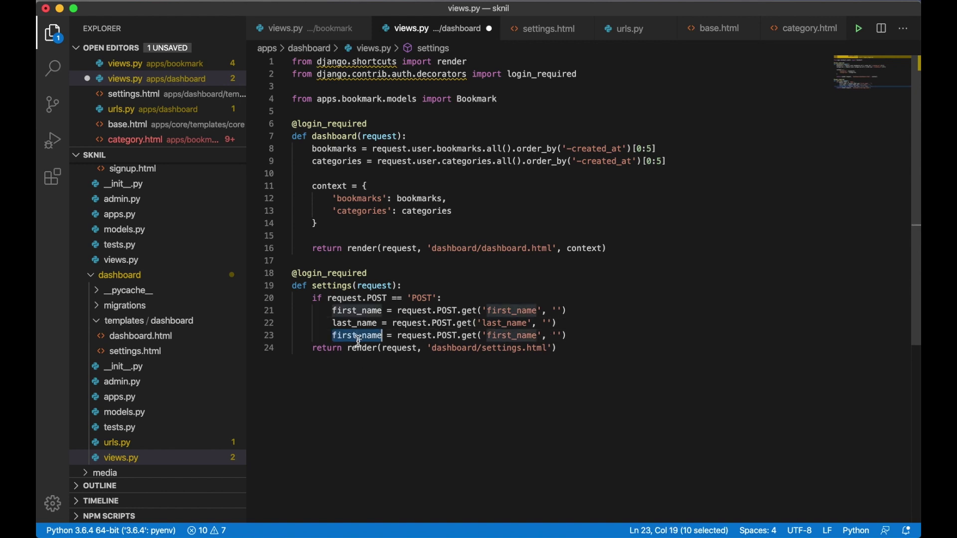
{"action": "type", "text": "username"}
{"action": "double_click", "coordinate": [351, 335]}
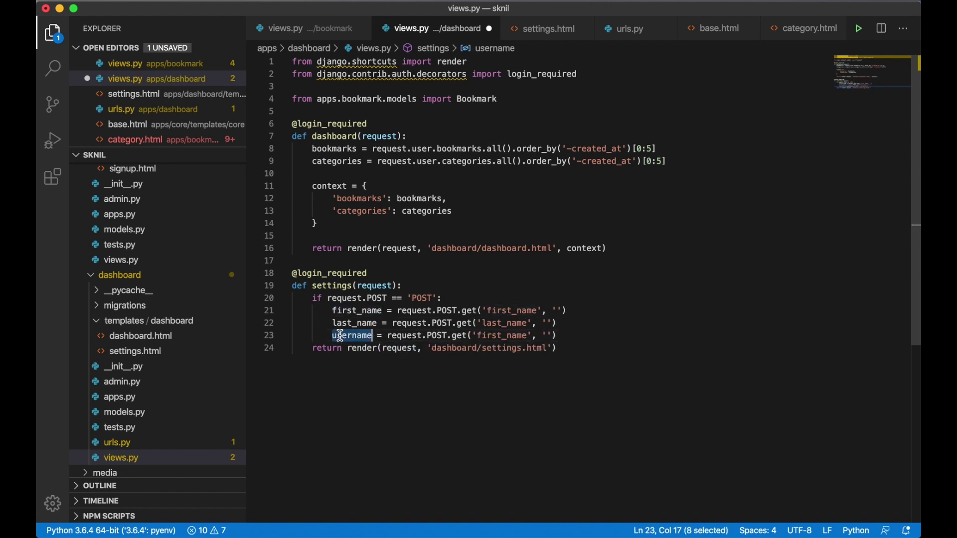
{"action": "key", "text": "super+c"}
{"action": "double_click", "coordinate": [499, 335]}
{"action": "key", "text": "super+v"}
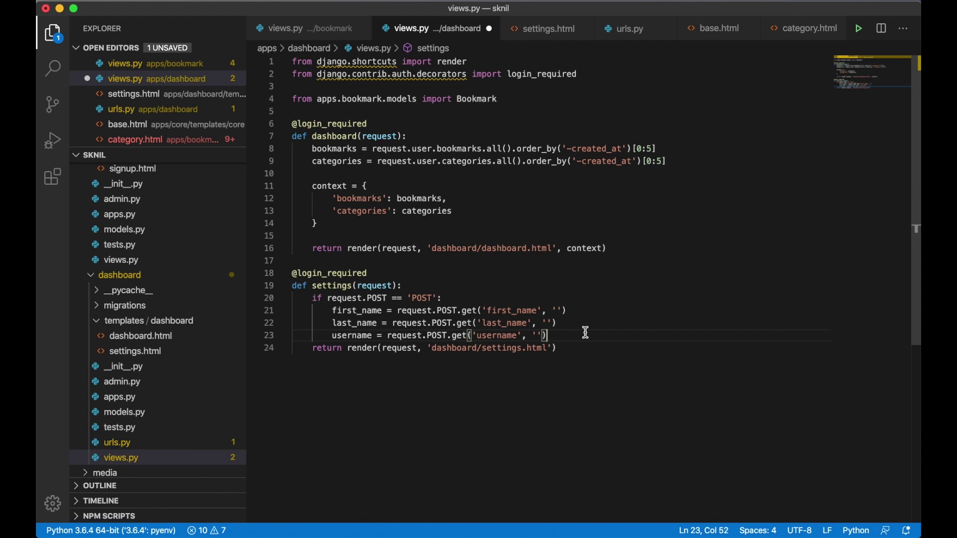
{"action": "key", "text": "End"}
{"action": "key", "text": "Return"}
{"action": "key", "text": "Return"}
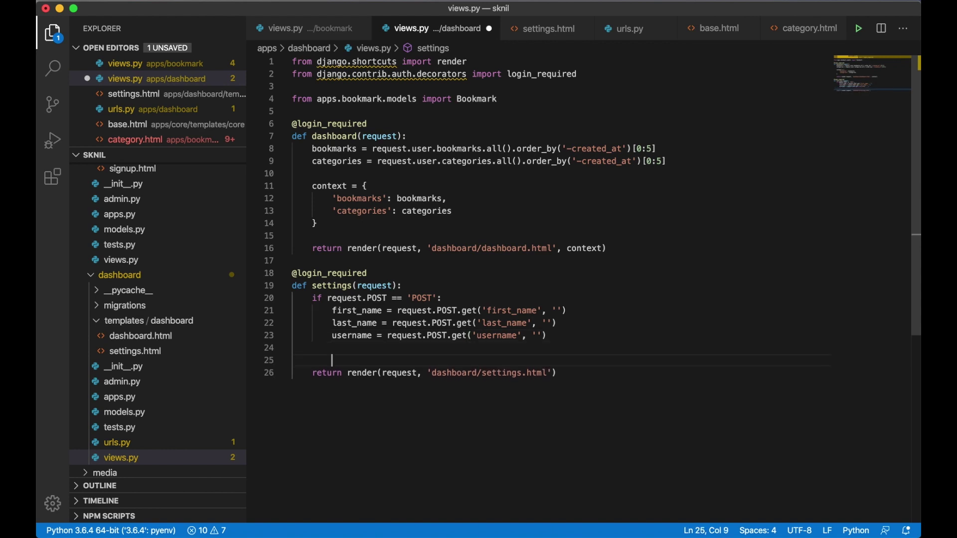
{"action": "type", "text": "user.first:"}
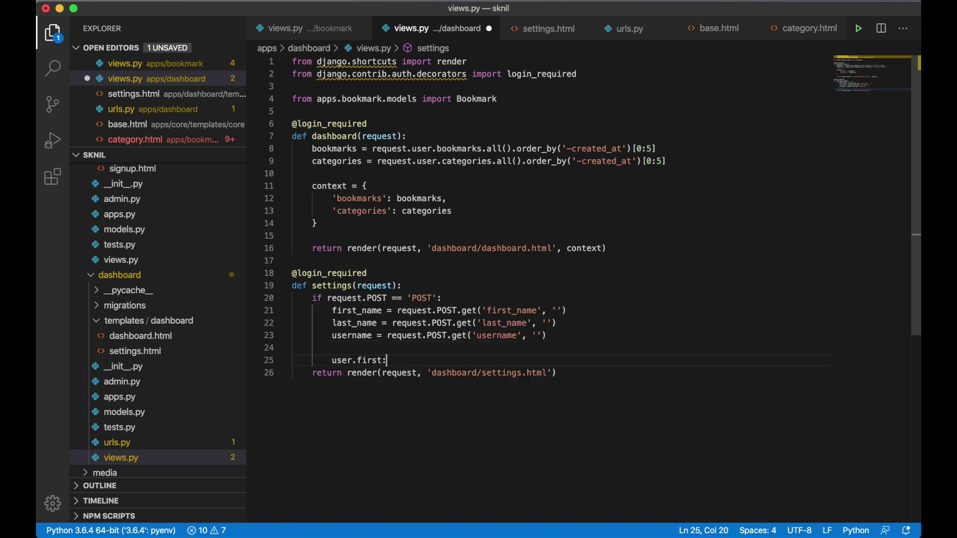
{"action": "type", "text": "name"}
Below the POST fields, set user.first_name and user.last_name from the form, then call user.save()
{"action": "key", "text": "BackSpace"}
{"action": "key", "text": "BackSpace"}
{"action": "key", "text": "BackSpace"}
{"action": "key", "text": "ctrl+space"}
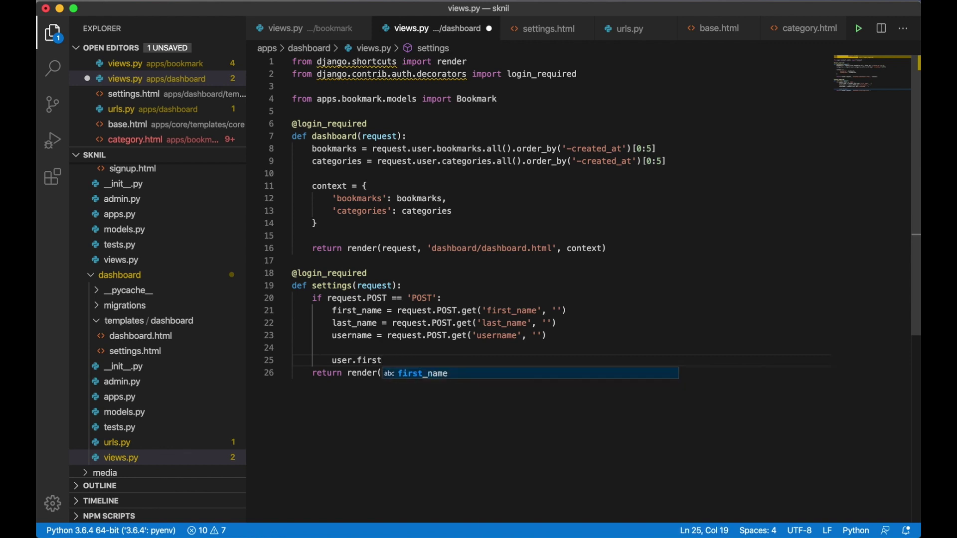
{"action": "type", "text": "_name = first"}
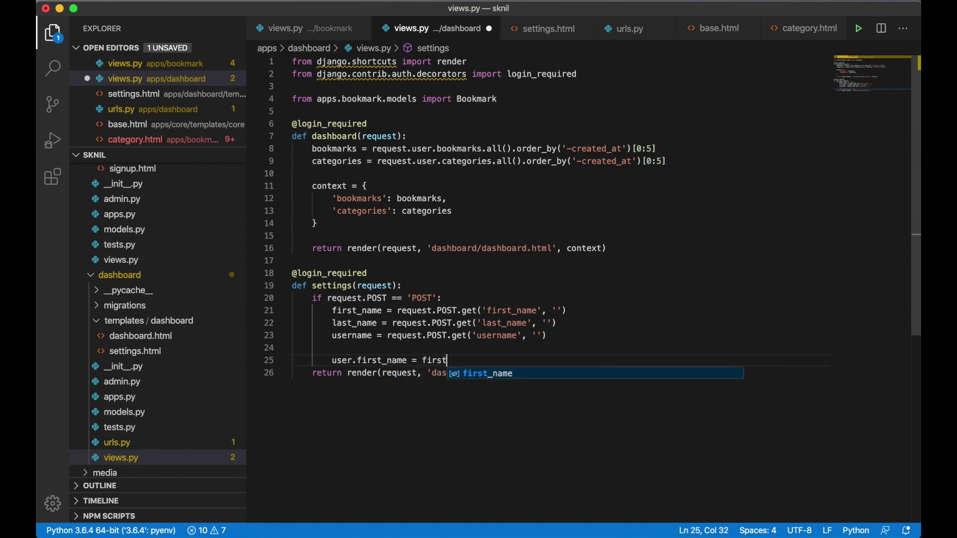
{"action": "type", "text": "_name"}
{"action": "key", "text": "Return"}
{"action": "type", "text": "user.last"}
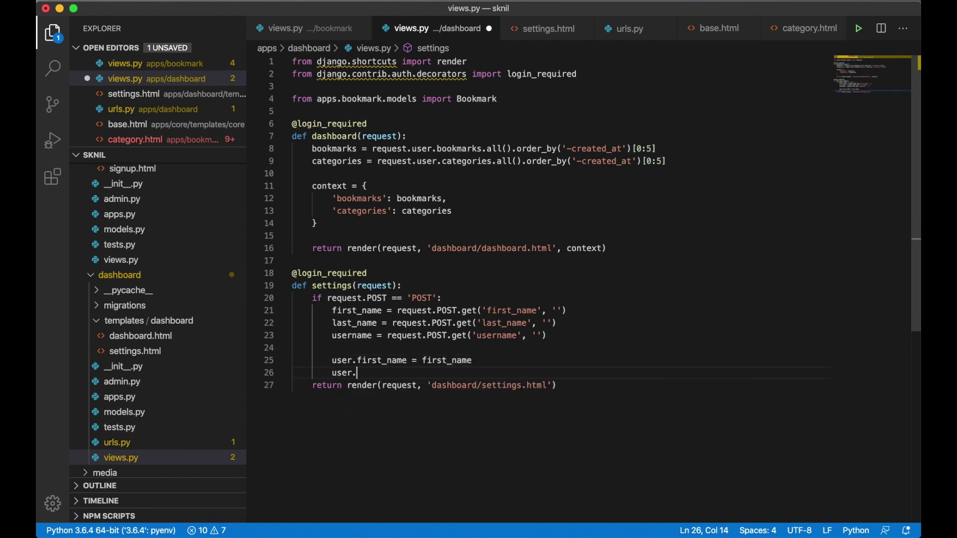
{"action": "key", "text": "Tab"}
{"action": "type", "text": "last"}
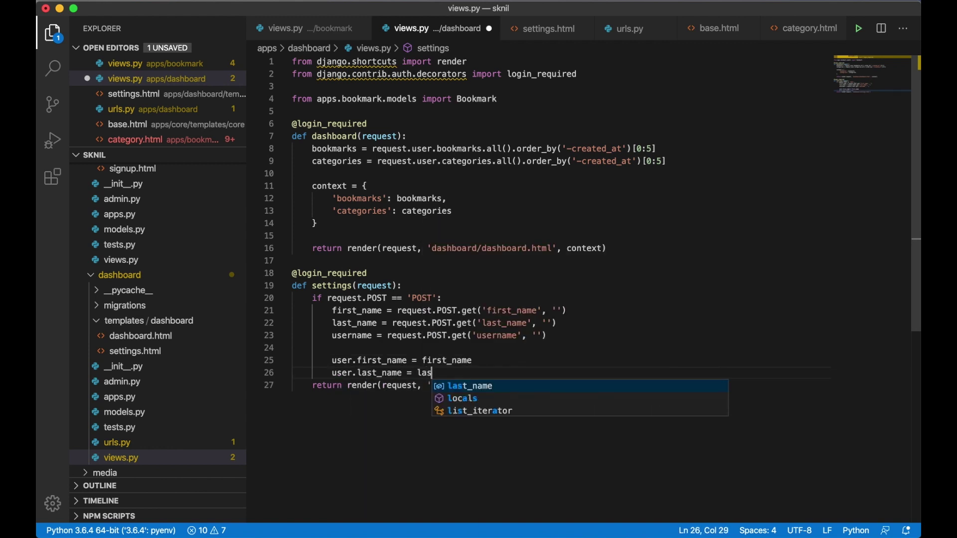
{"action": "key", "text": "Tab"}
{"action": "key", "text": "Return"}
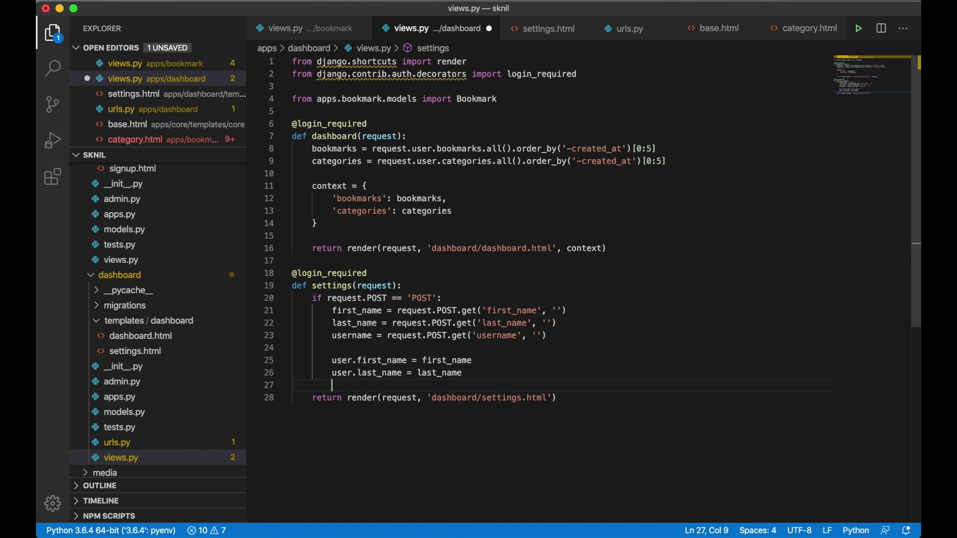
{"action": "type", "text": "user.save()"}
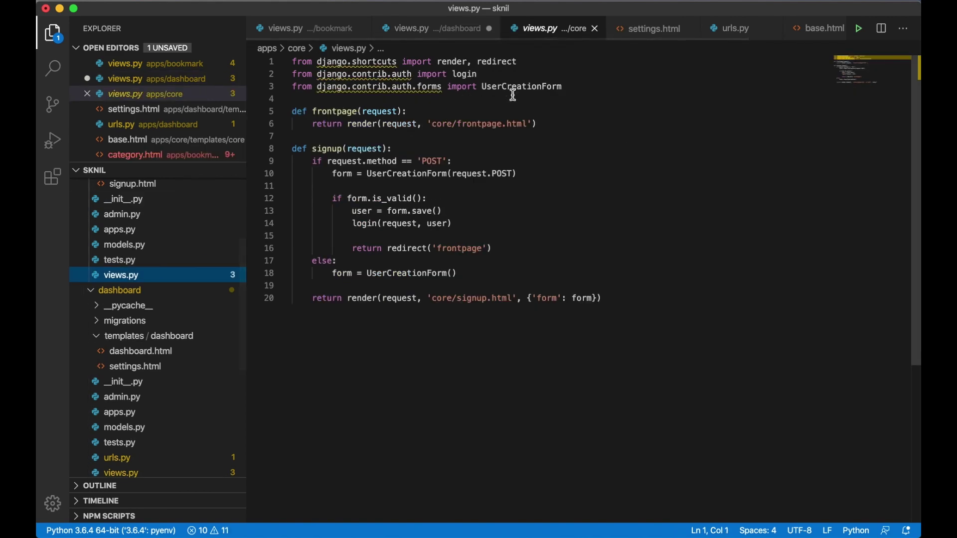
Add 'from django.contrib import messages' as the first line of dashboard views.py
{"action": "left_click", "coordinate": [433, 28]}
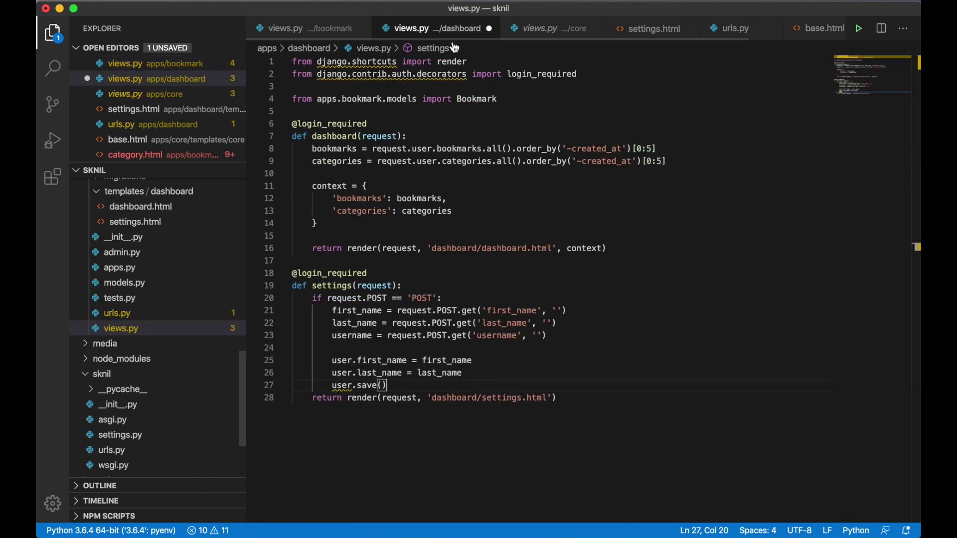
{"action": "left_click", "coordinate": [481, 63]}
{"action": "key", "text": "super+v"}
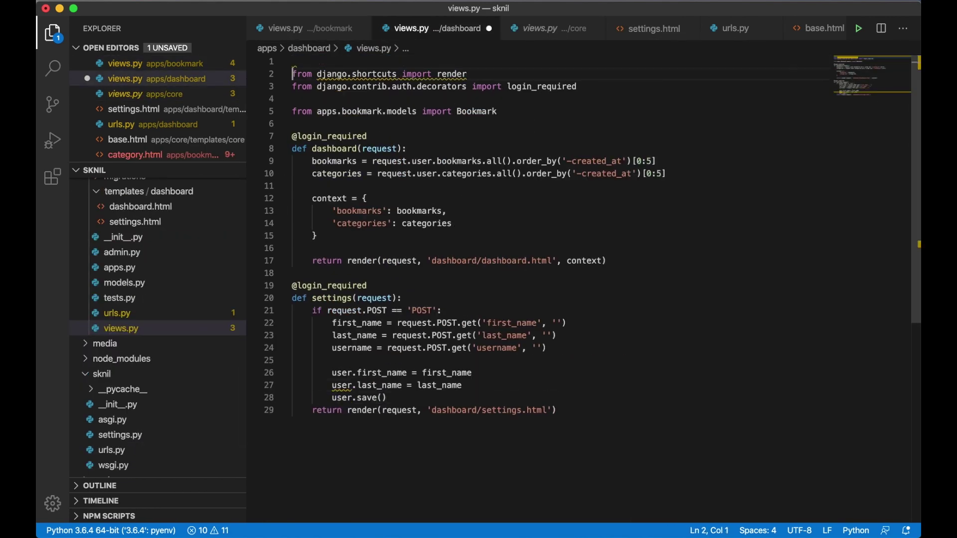
{"action": "left_click", "coordinate": [463, 398]}
After user.save(), add messages.success(request, 'The changes was saved!')
{"action": "key", "text": "Return"}
{"action": "key", "text": "Return"}
{"action": "key", "text": "BackSpace"}
{"action": "key", "text": "Return"}
{"action": "type", "text": "from django.contrib import"}
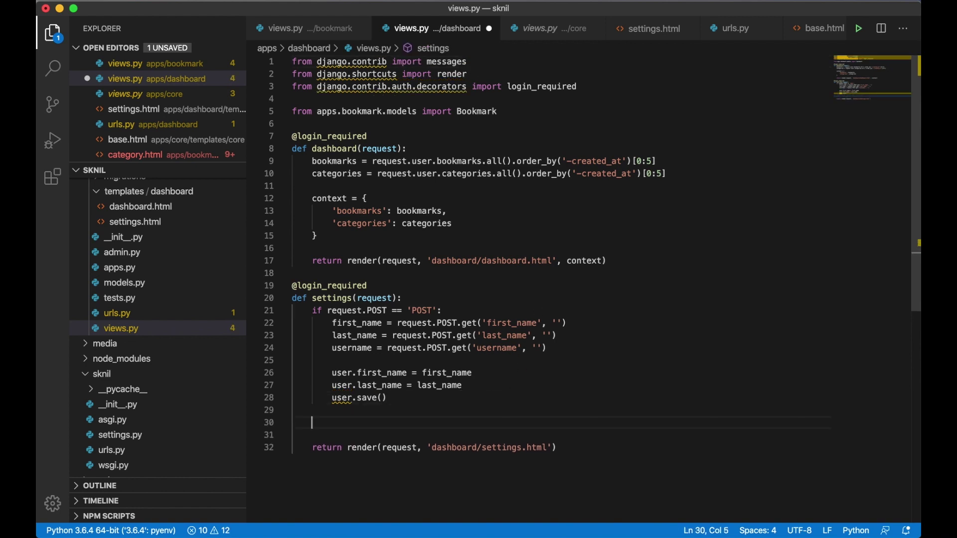
{"action": "type", "text": "messages"}
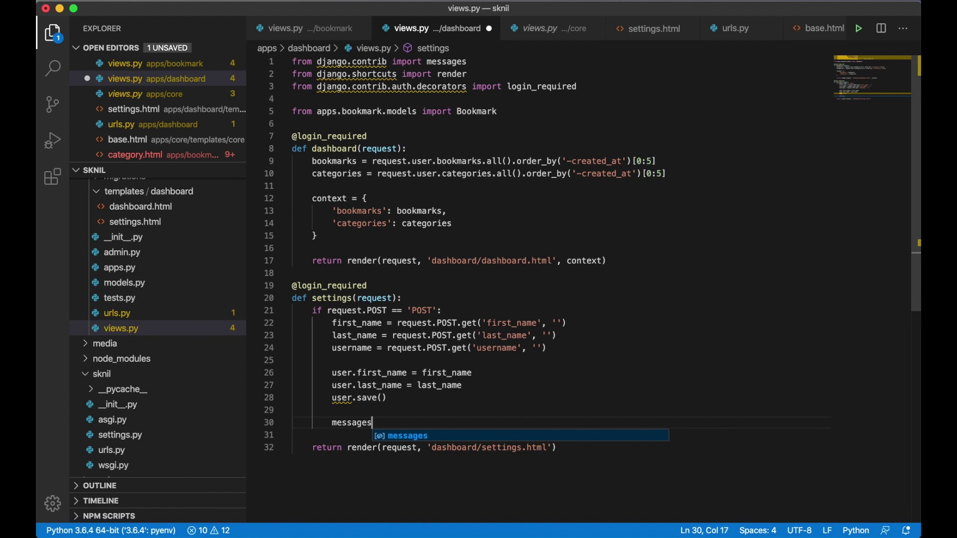
{"action": "type", "text": ".success(request"}
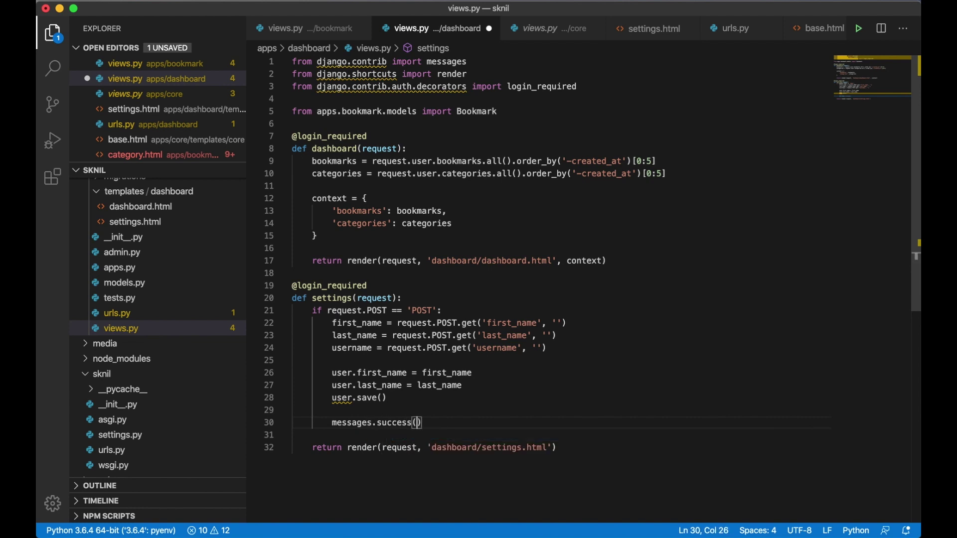
{"action": "type", "text": ", 'The cha"}
{"action": "type", "text": "nges was saved"}
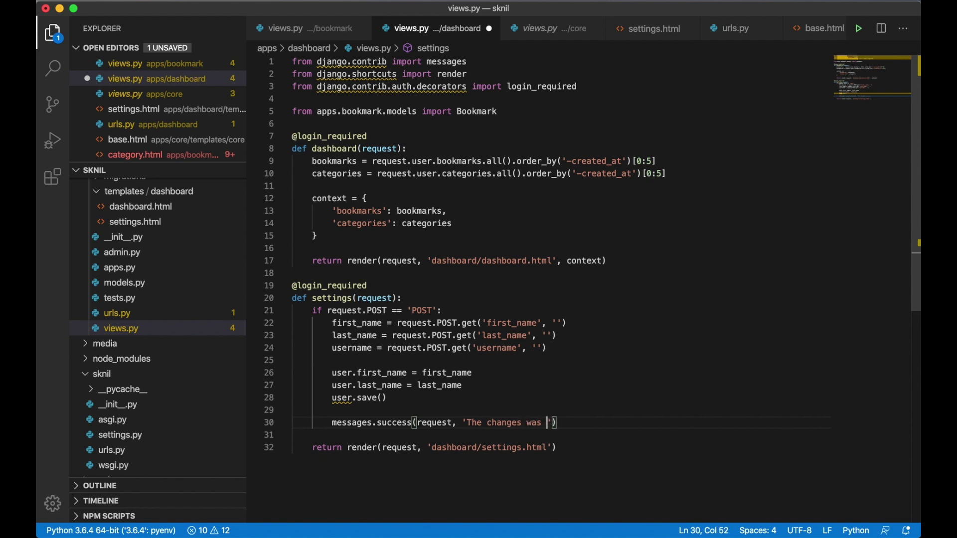
{"action": "type", "text": "$"}
{"action": "key", "text": "BackSpace"}
{"action": "type", "text": "!"}
{"action": "left_click", "coordinate": [492, 348]}
Add the user assignment line above the name updates, with blank lines below it
{"action": "key", "text": "Down"}
{"action": "key", "text": "End"}
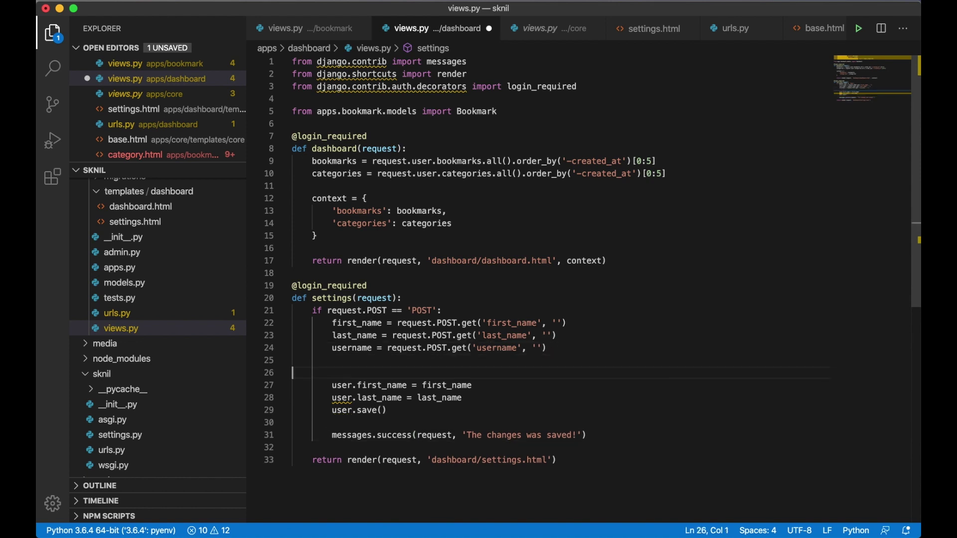
{"action": "key", "text": "Return"}
{"action": "type", "text": "user = re"}
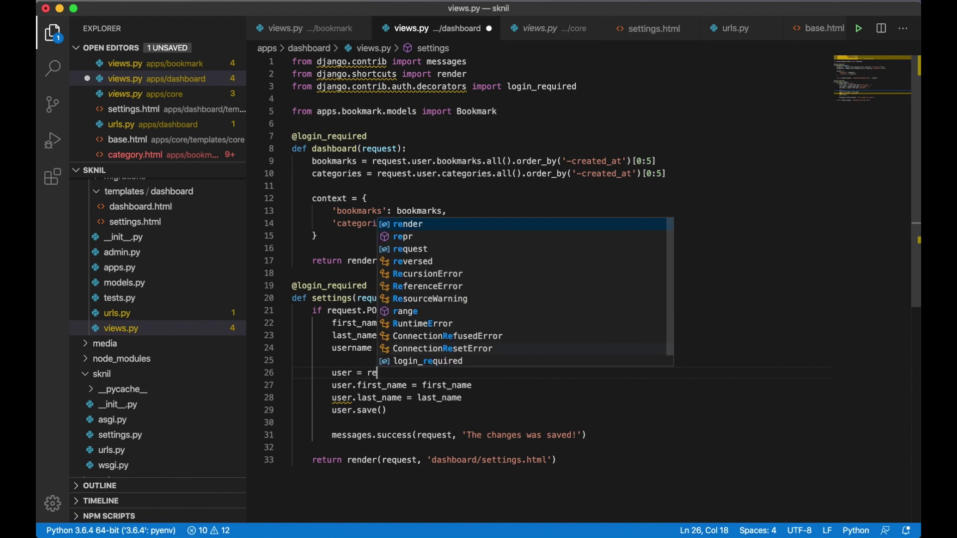
{"action": "type", "text": "quest.user"}
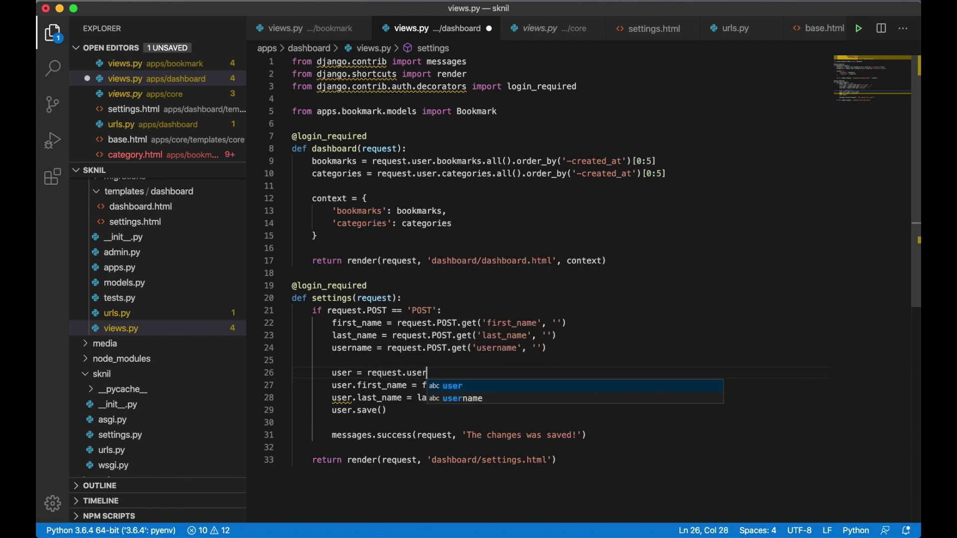
{"action": "left_click", "coordinate": [431, 335]}
{"action": "left_click_drag", "start_coordinate": [333, 348], "coordinate": [373, 347]}
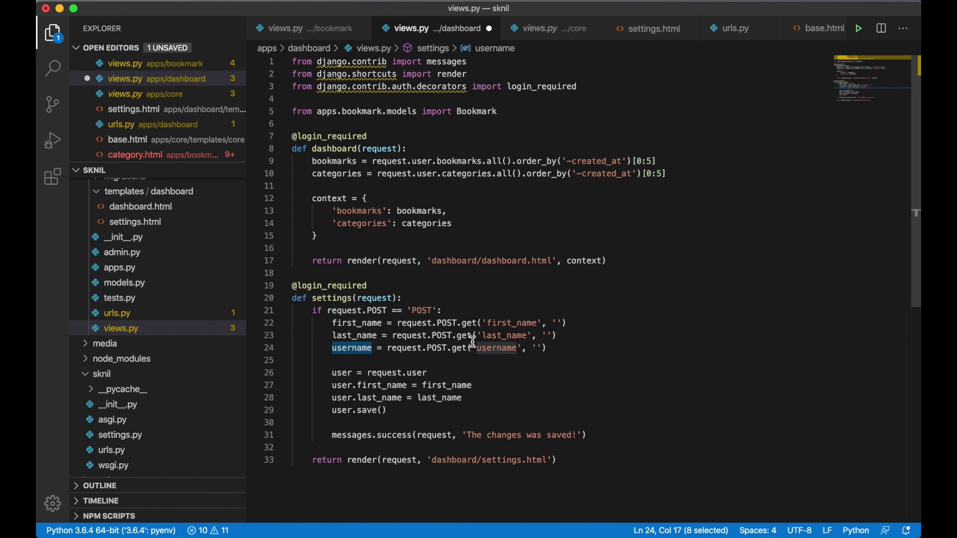
{"action": "left_click", "coordinate": [515, 374]}
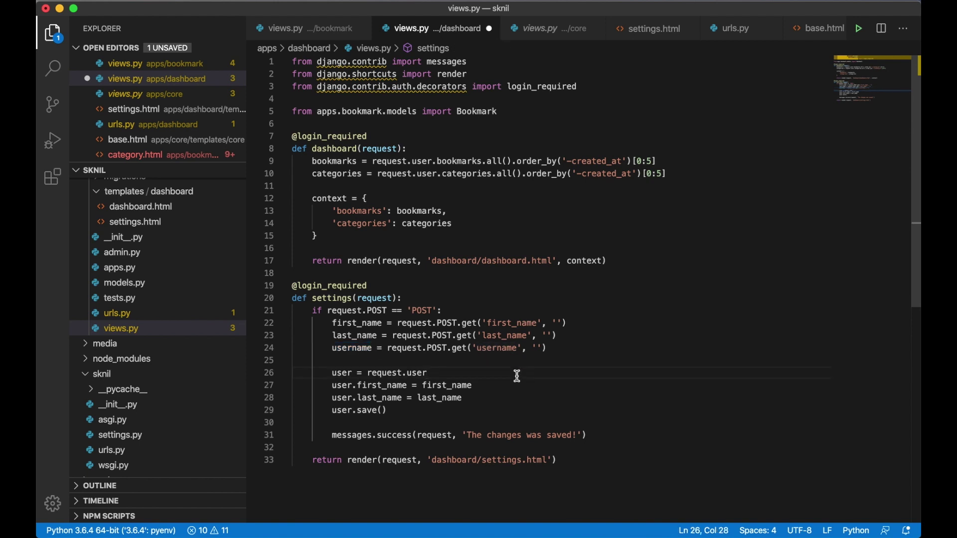
{"action": "key", "text": "Return"}
{"action": "key", "text": "Return"}
{"action": "key", "text": "Return"}
{"action": "key", "text": "Up"}
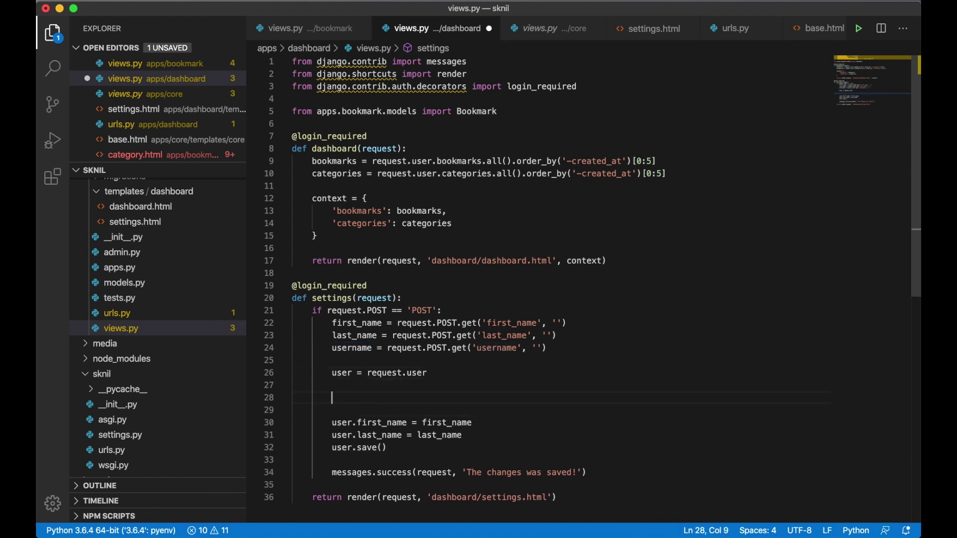
{"action": "type", "text": "if user !="}
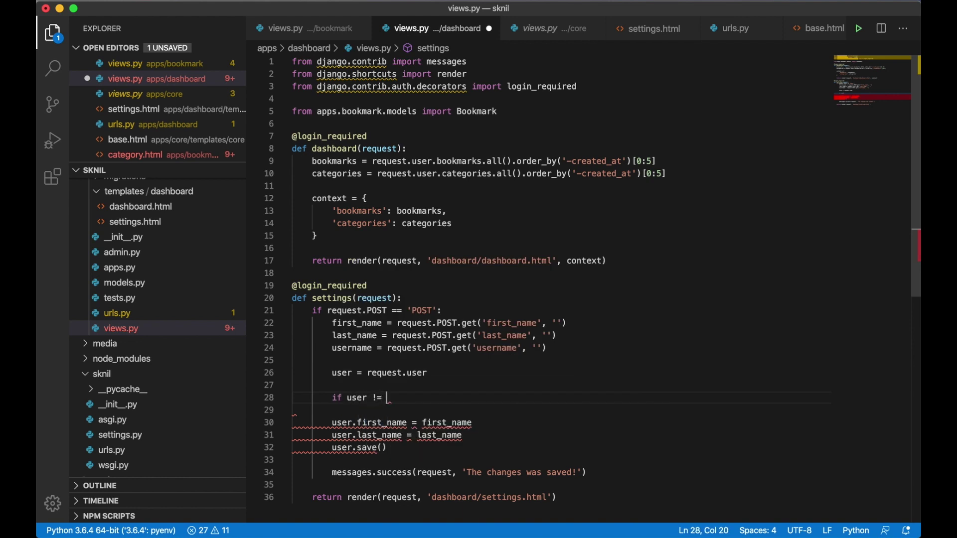
{"action": "type", "text": "request.user"}
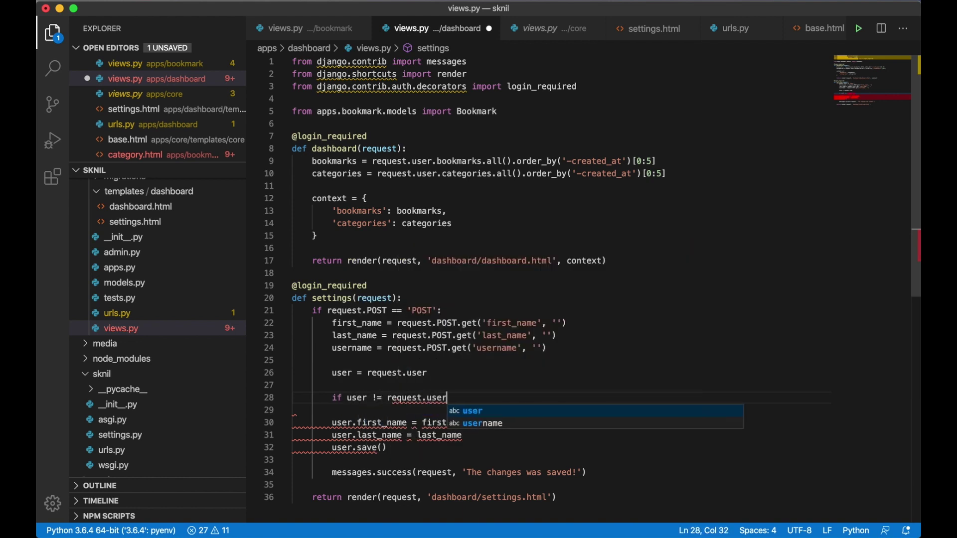
{"action": "type", "text": ".username"}
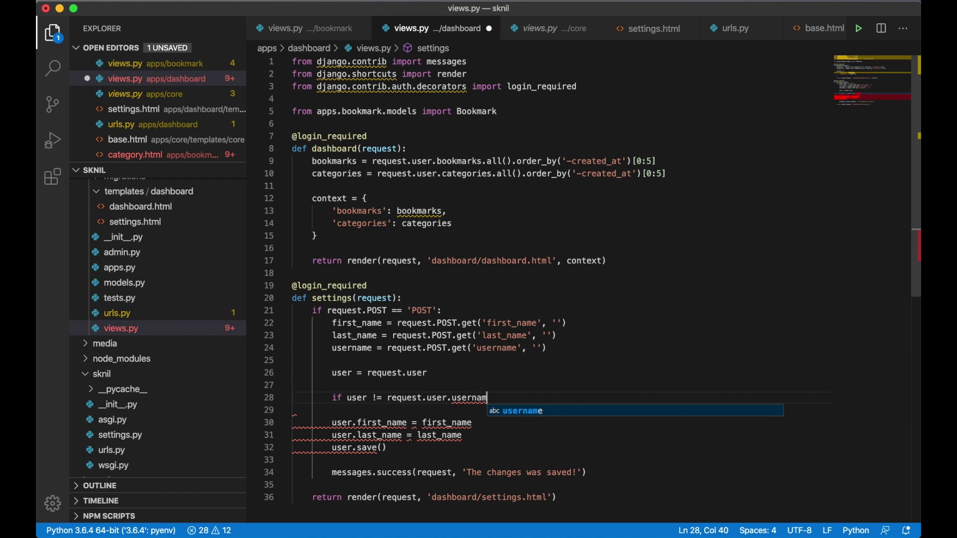
Add an if for a changed username that runs users = User.objects.filter(username=username)
{"action": "left_click", "coordinate": [364, 397]}
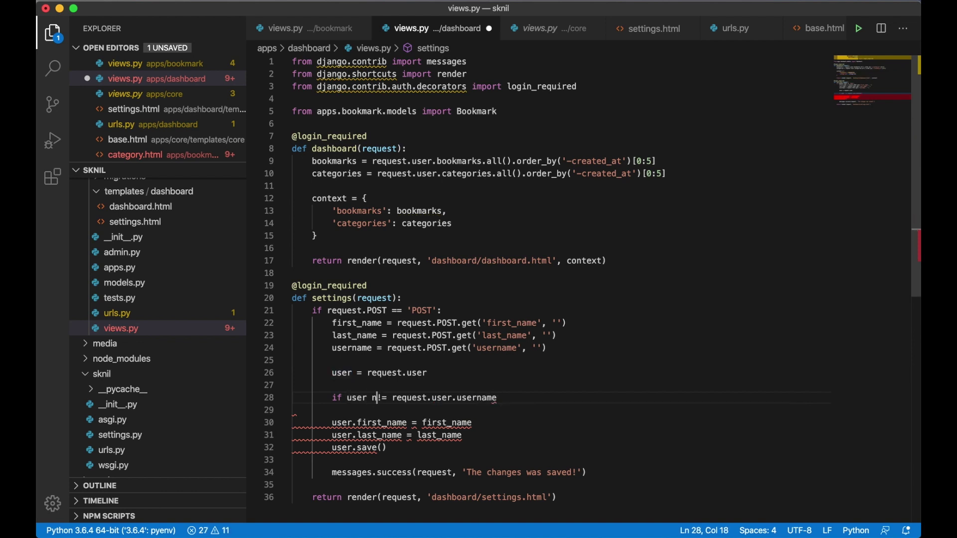
{"action": "type", "text": "name"}
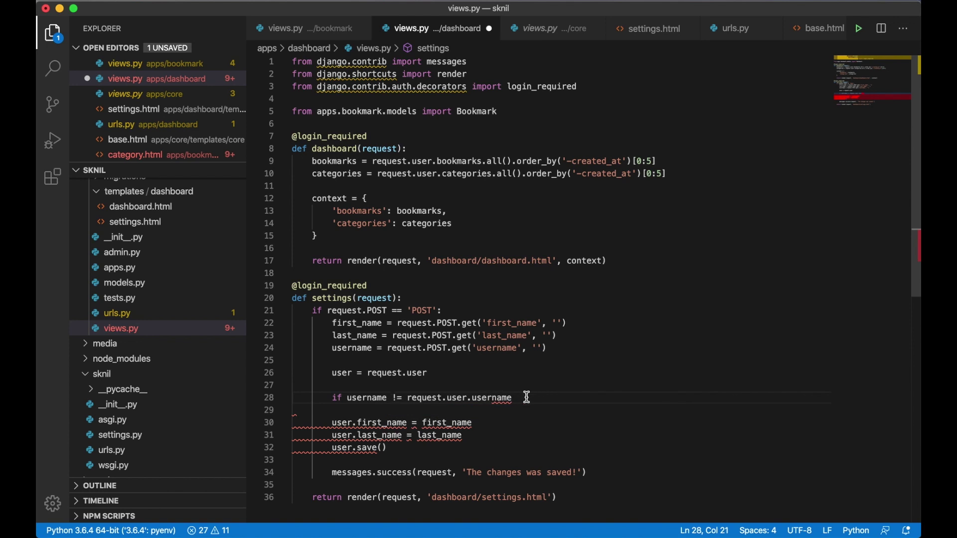
{"action": "type", "text": " :"}
{"action": "key", "text": "Return"}
{"action": "type", "text": "users "}
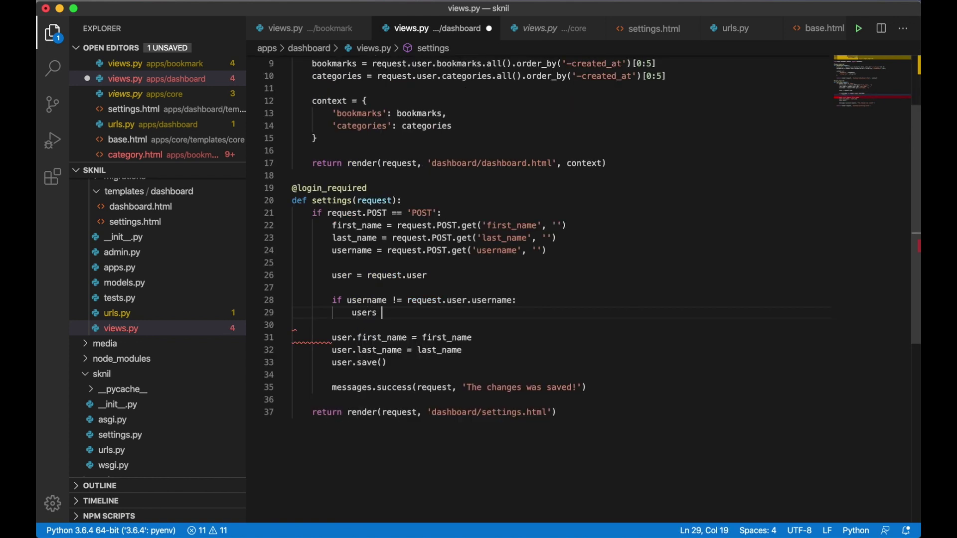
{"action": "type", "text": "= User"}
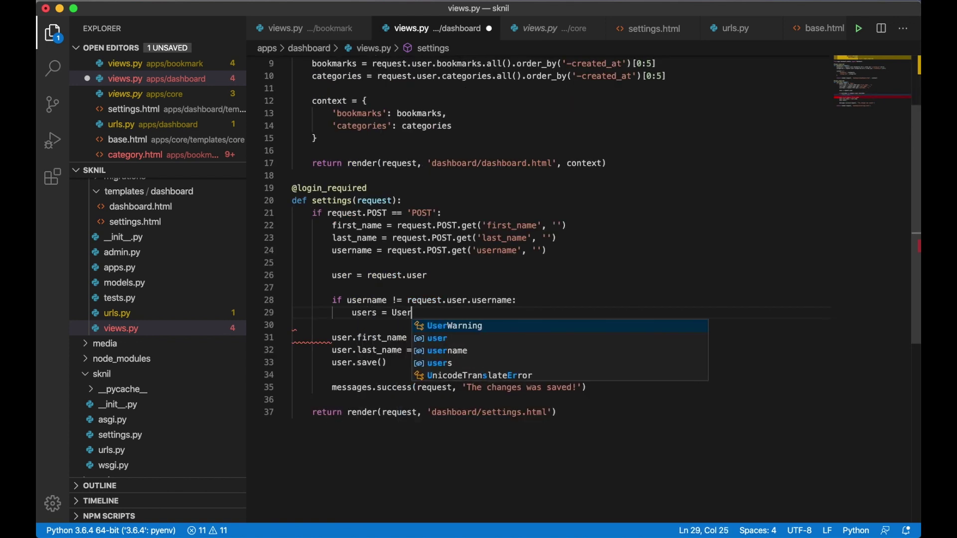
{"action": "type", "text": ".ub"}
{"action": "key", "text": "BackSpace"}
{"action": "key", "text": "BackSpace"}
{"action": "type", "text": "o"}
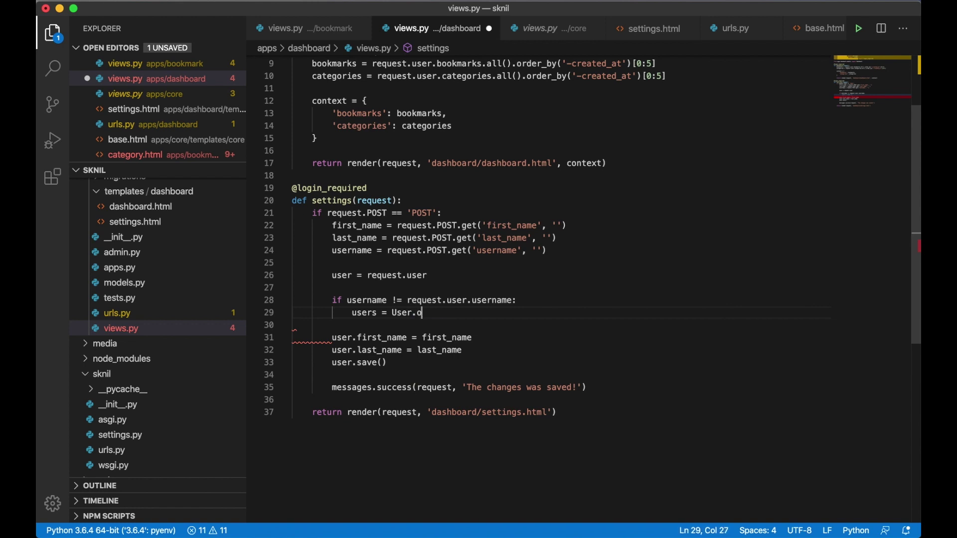
{"action": "type", "text": "bjects.ge"}
{"action": "key", "text": "BackSpace"}
{"action": "key", "text": "BackSpace"}
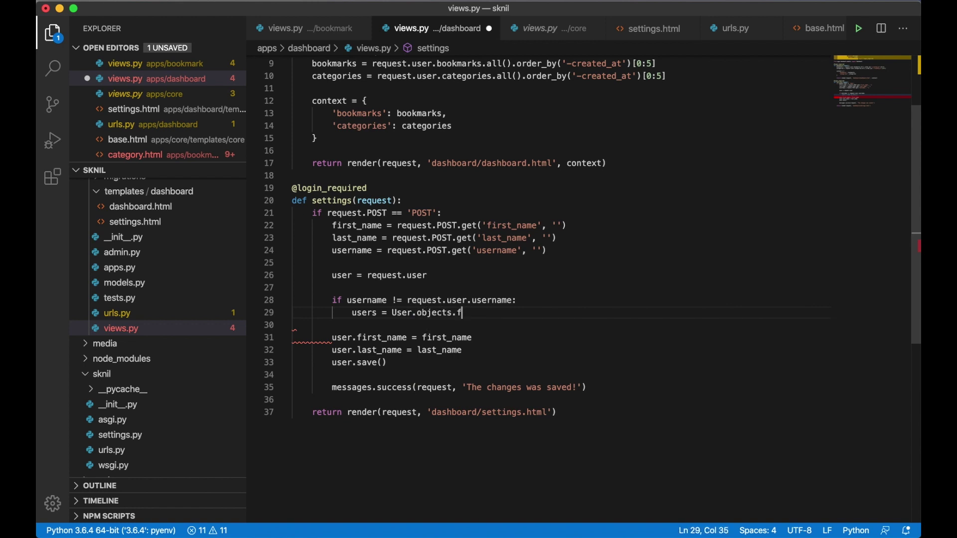
{"action": "type", "text": "filter"}
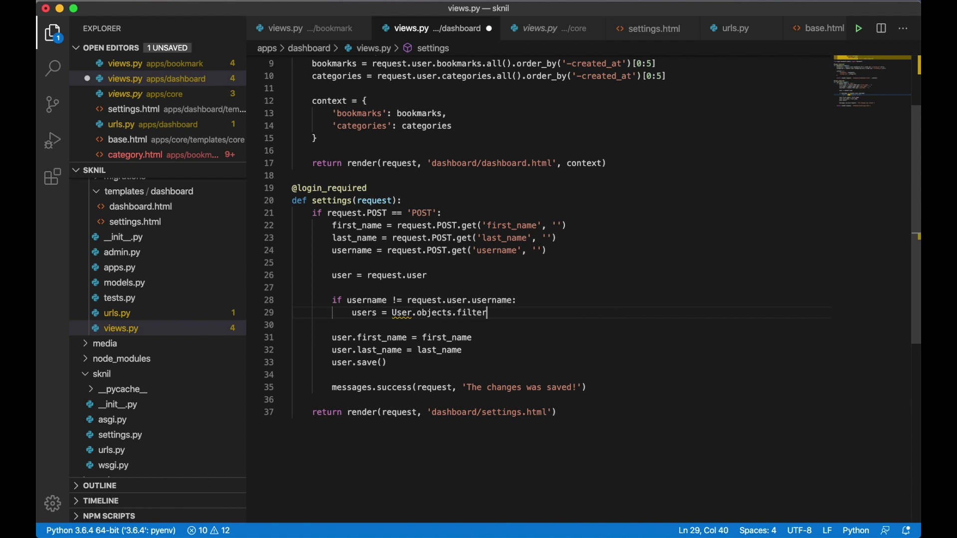
{"action": "type", "text": "("}
{"action": "type", "text": "username=username"}
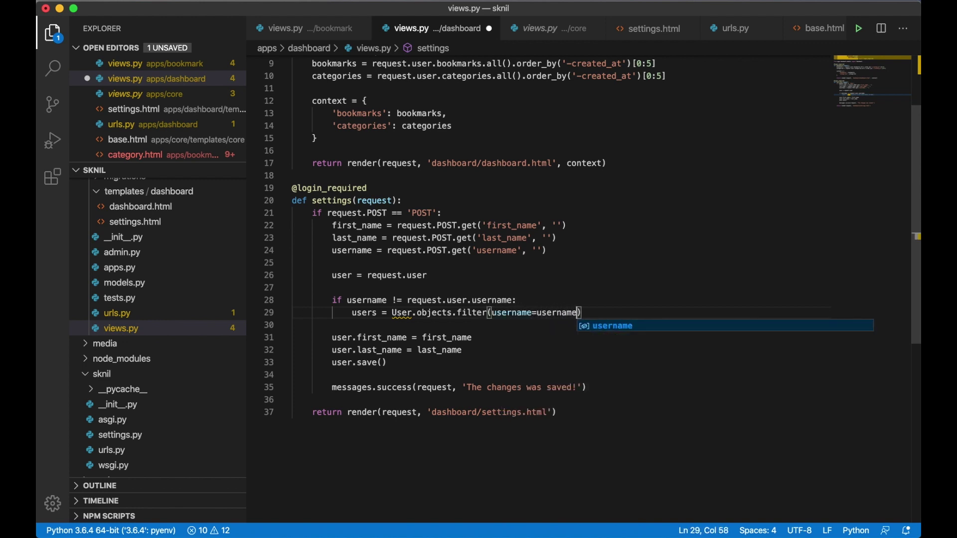
{"action": "type", "text": ")"}
{"action": "scroll", "coordinate": [561, 262], "scroll_direction": "up", "scroll_amount": 4}
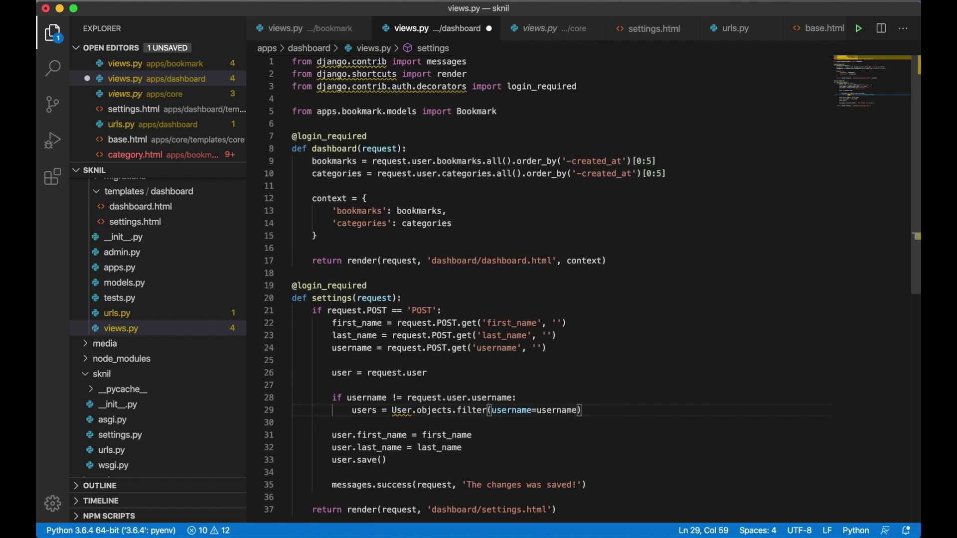
{"action": "double_click", "coordinate": [396, 409]}
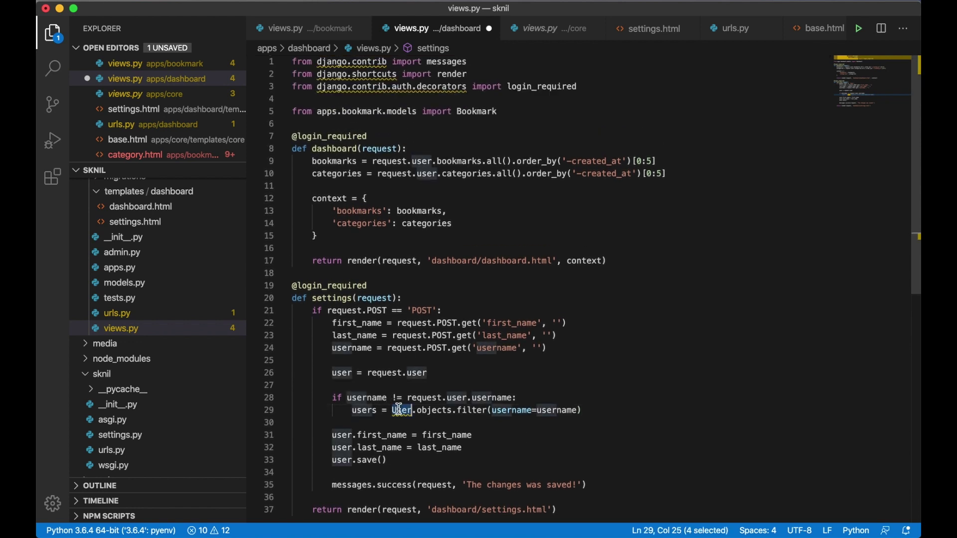
Import User from django.contrib.auth.models on line 2 and dismiss the Python survey notification
{"action": "left_click", "coordinate": [486, 62]}
{"action": "key", "text": "Return"}
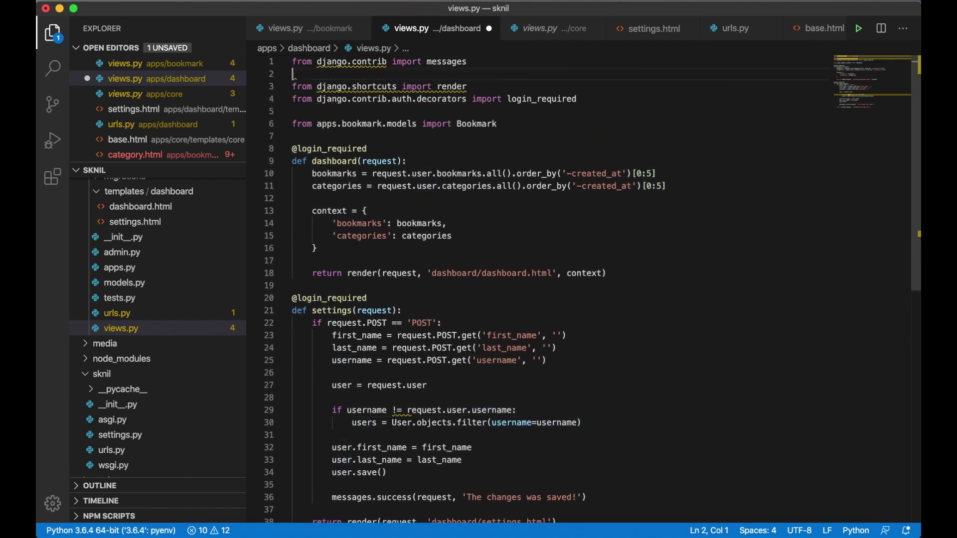
{"action": "type", "text": "from django.contrib."}
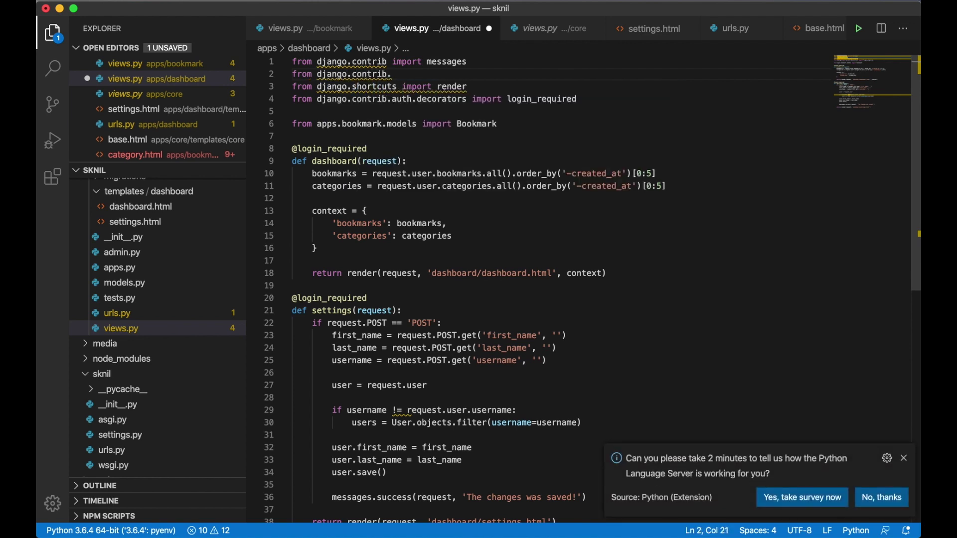
{"action": "type", "text": "auth.modle"}
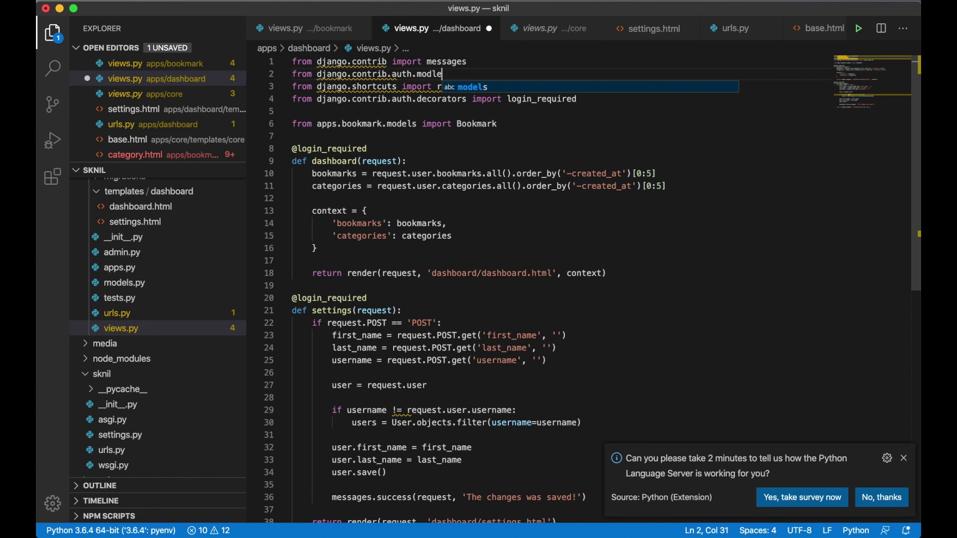
{"action": "key", "text": "Tab"}
{"action": "type", "text": "import User"}
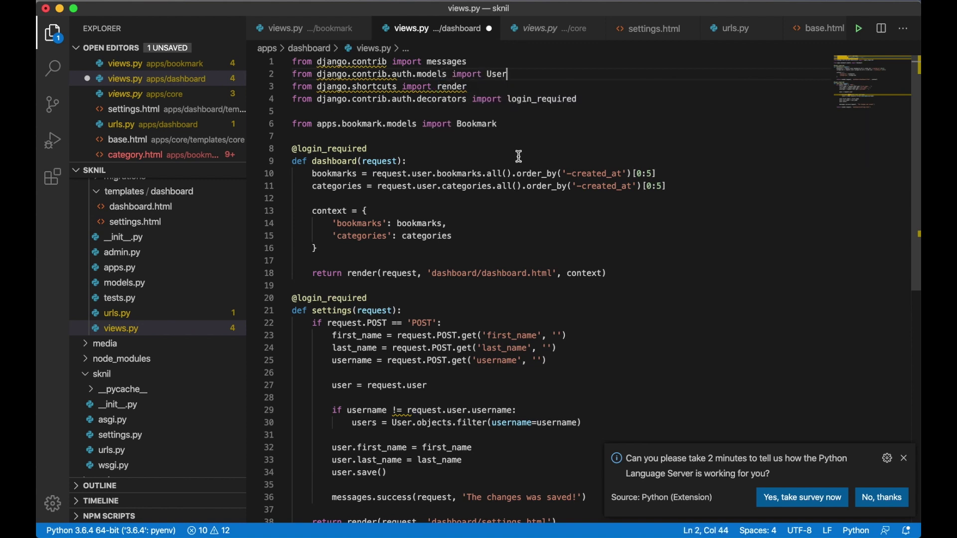
{"action": "left_click", "coordinate": [880, 497]}
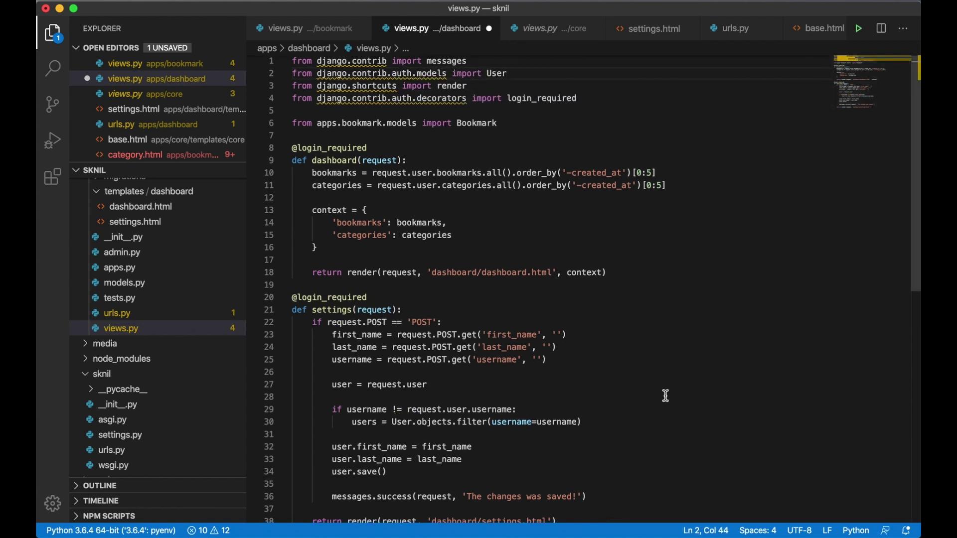
{"action": "scroll", "coordinate": [710, 389], "scroll_direction": "down", "scroll_amount": 4}
Under the users query, add an if len(users) block that shows an error message, adapted from the success call
{"action": "left_click", "coordinate": [598, 264]}
{"action": "key", "text": "Return"}
{"action": "key", "text": "Return"}
{"action": "type", "text": "if "}
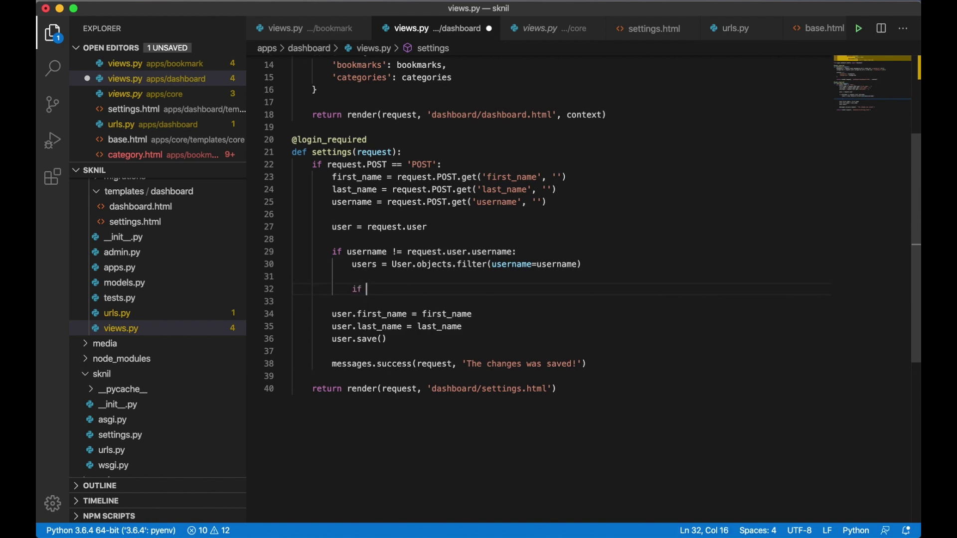
{"action": "type", "text": "len("}
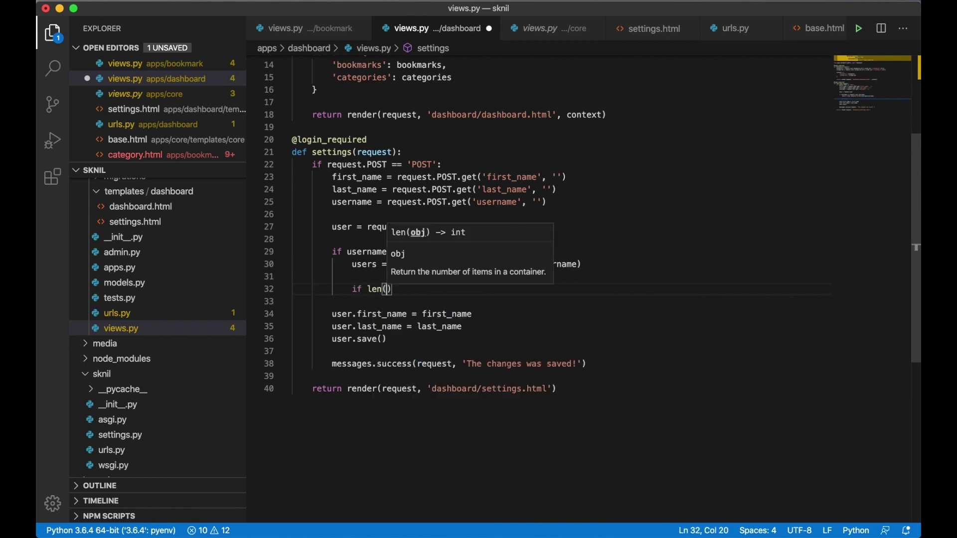
{"action": "type", "text": "users):"}
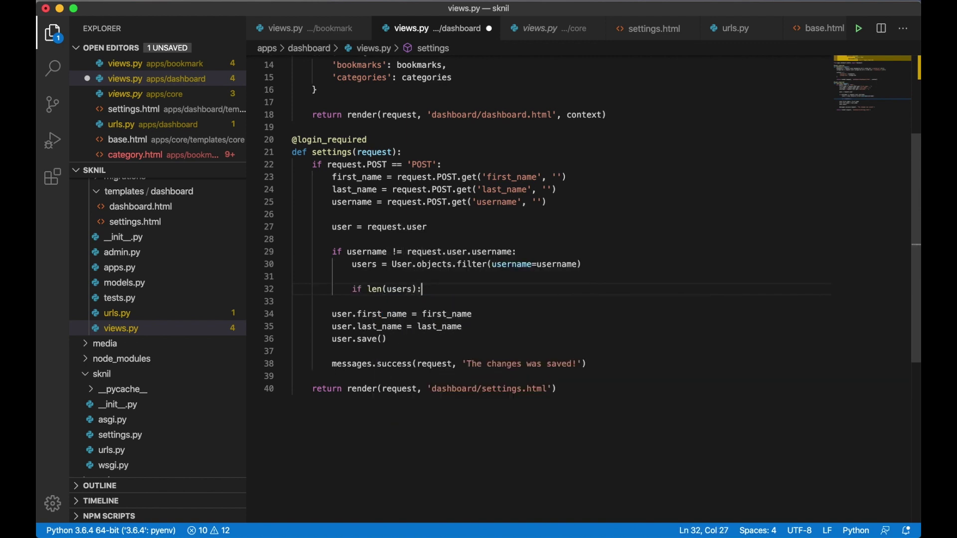
{"action": "key", "text": "Return"}
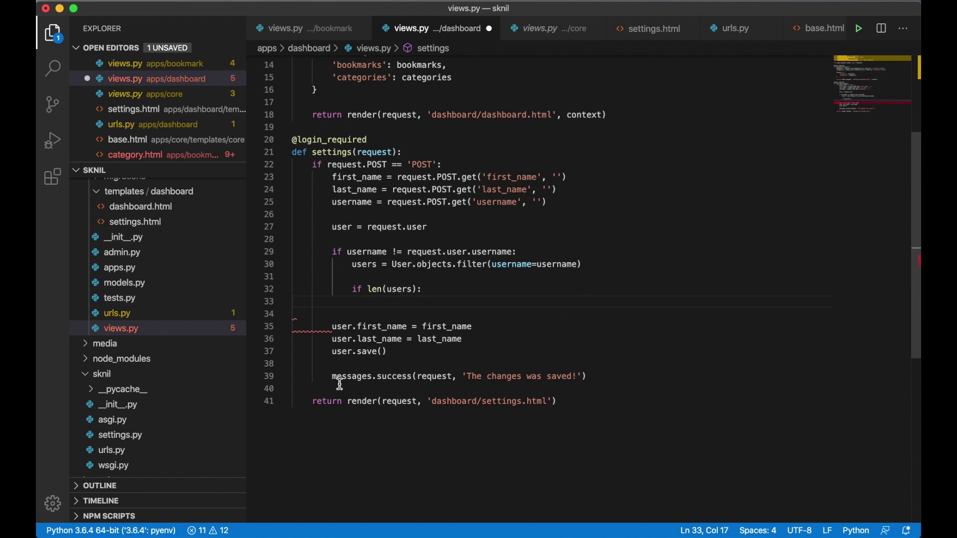
{"action": "left_click_drag", "start_coordinate": [332, 377], "coordinate": [591, 376]}
{"action": "key", "text": "super+c"}
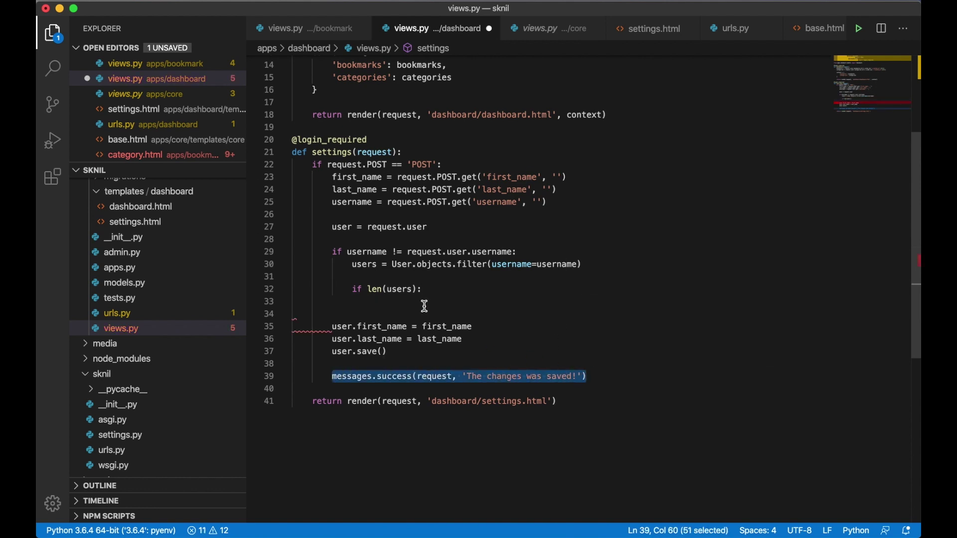
{"action": "left_click", "coordinate": [424, 305]}
{"action": "key", "text": "super+v"}
{"action": "double_click", "coordinate": [433, 302]}
{"action": "type", "text": "error"}
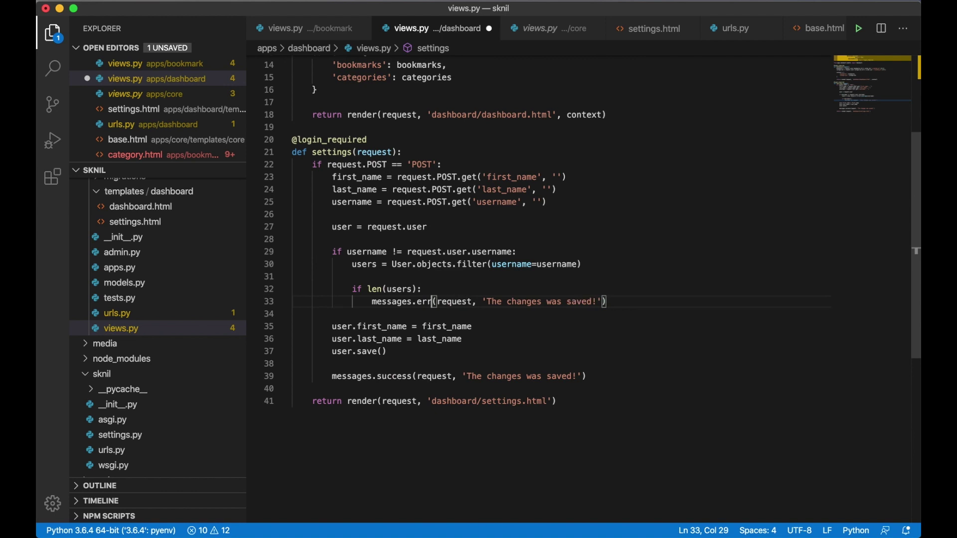
{"action": "left_click_drag", "start_coordinate": [606, 302], "coordinate": [495, 301]}
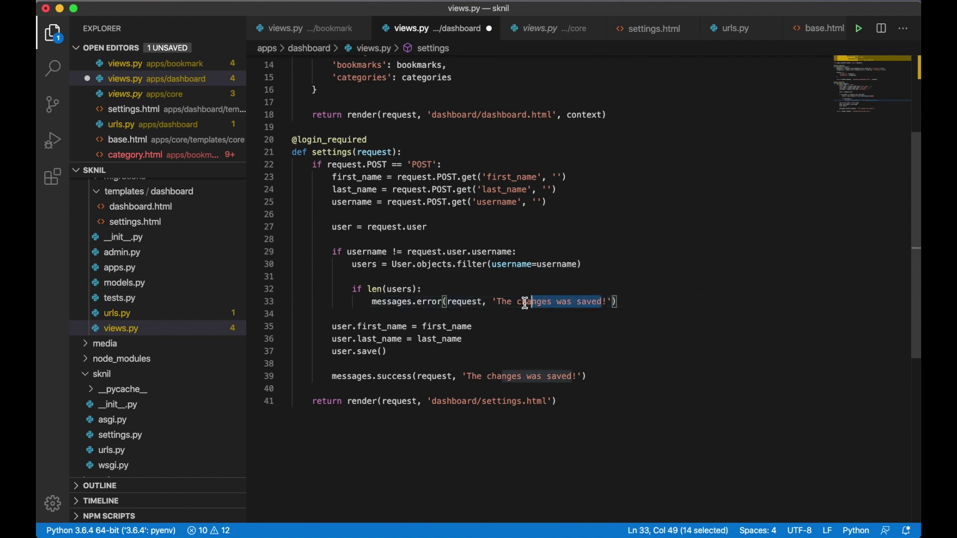
{"action": "type", "text": "The username al"}
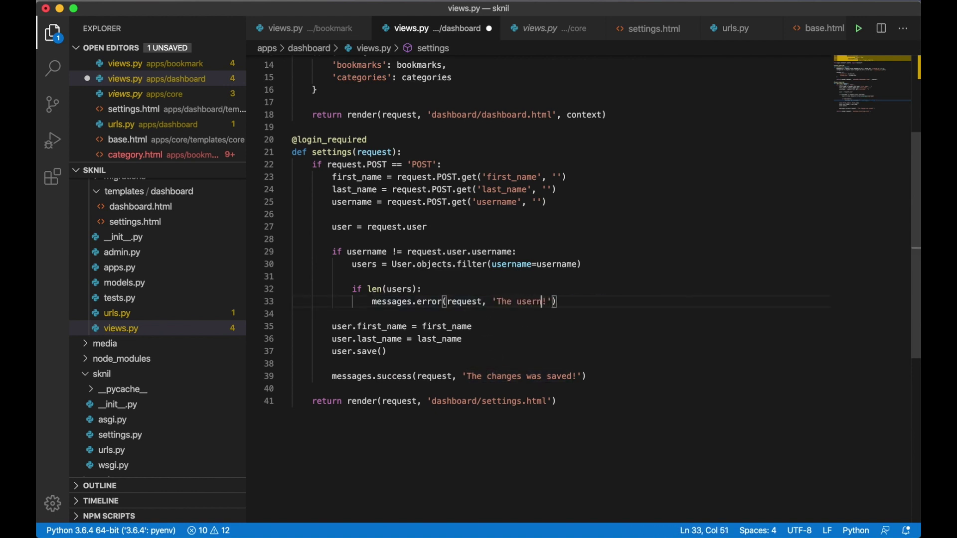
{"action": "type", "text": "ready exis"}
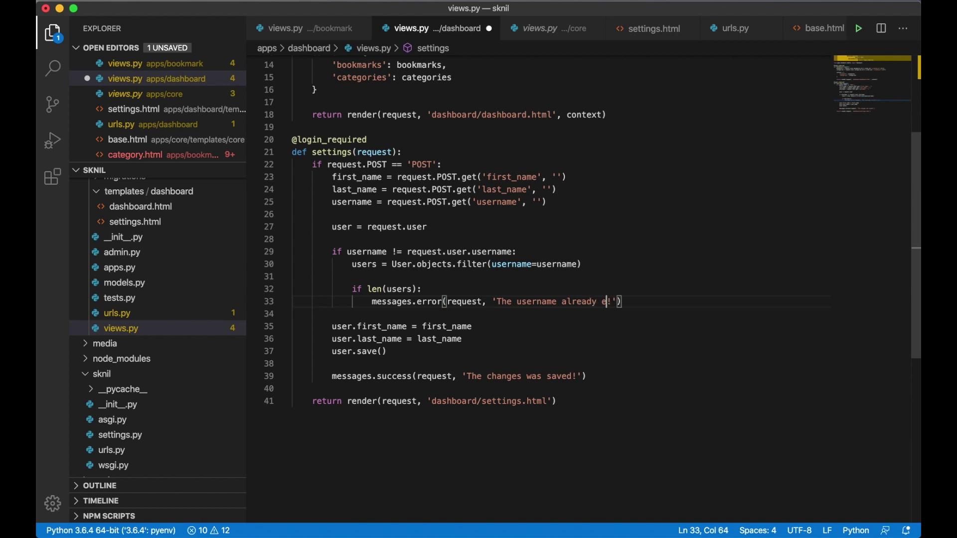
{"action": "type", "text": "ts"}
{"action": "key", "text": "Return"}
Add an else branch assigning the posted username, deleting the duplicate else line
{"action": "key", "text": "BackSpace"}
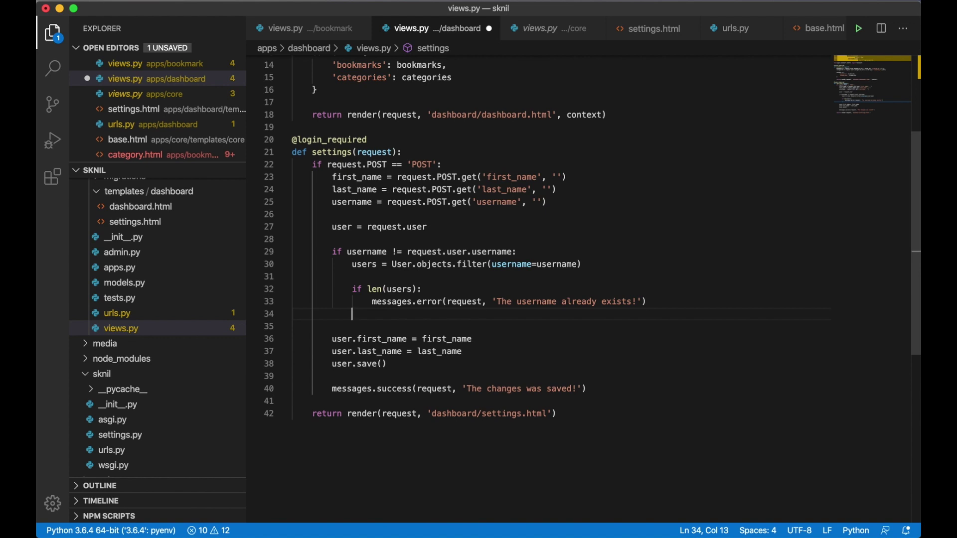
{"action": "type", "text": "else:"}
{"action": "key", "text": "Return"}
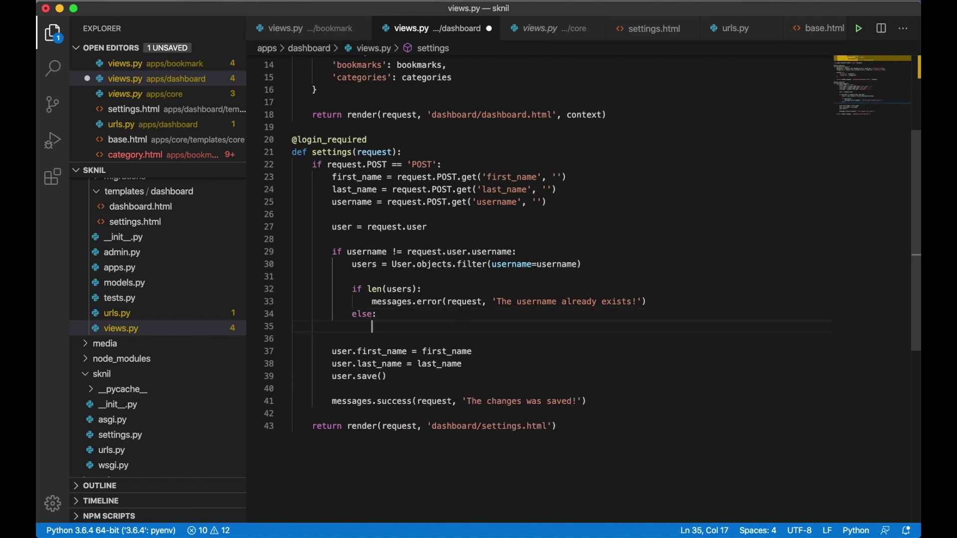
{"action": "type", "text": "user."}
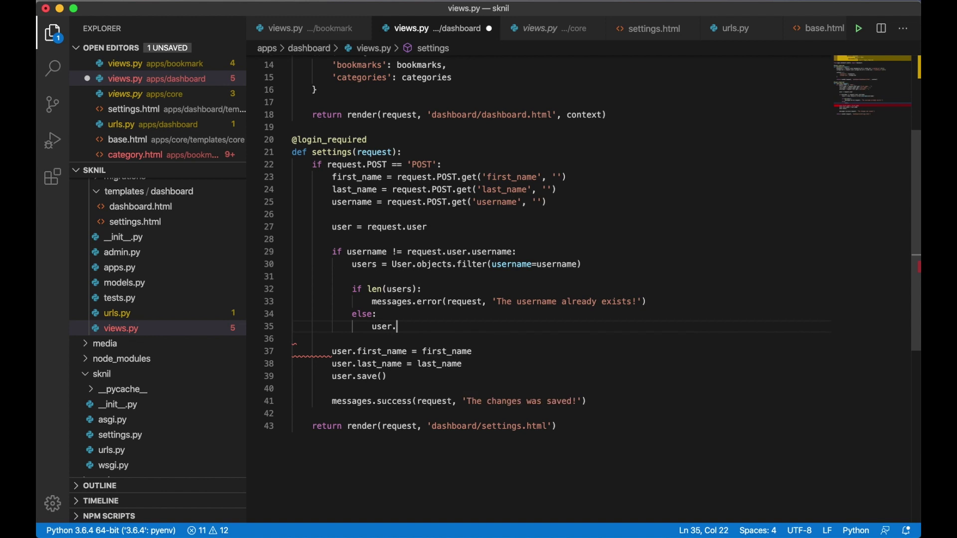
{"action": "type", "text": "username = username"}
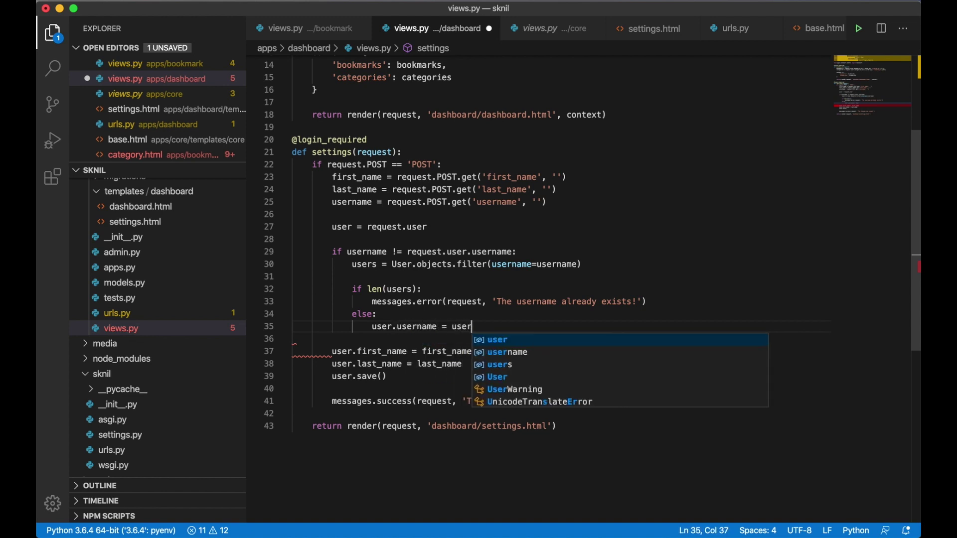
{"action": "key", "text": "Escape"}
{"action": "key", "text": "Return"}
{"action": "key", "text": "BackSpace"}
{"action": "type", "text": "el"}
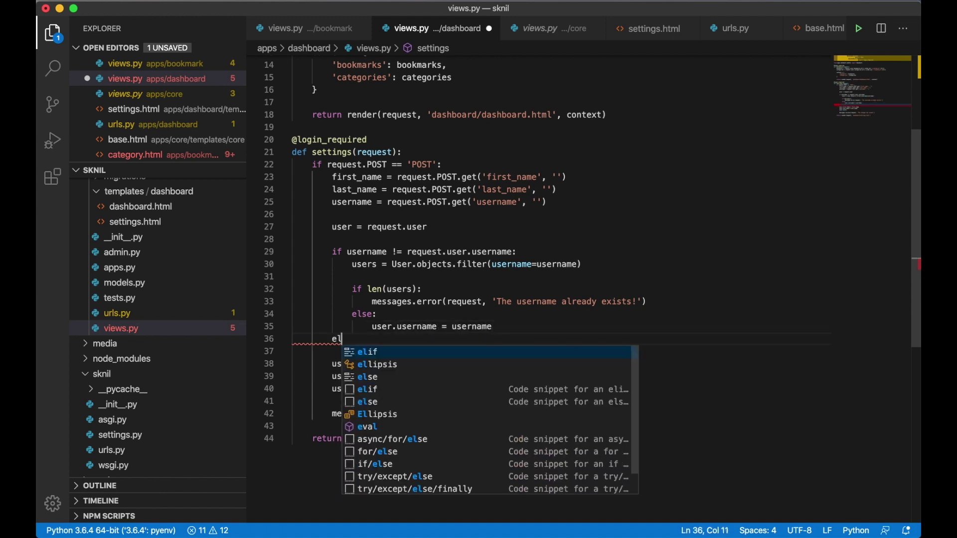
{"action": "type", "text": "se:"}
{"action": "key", "text": "Return"}
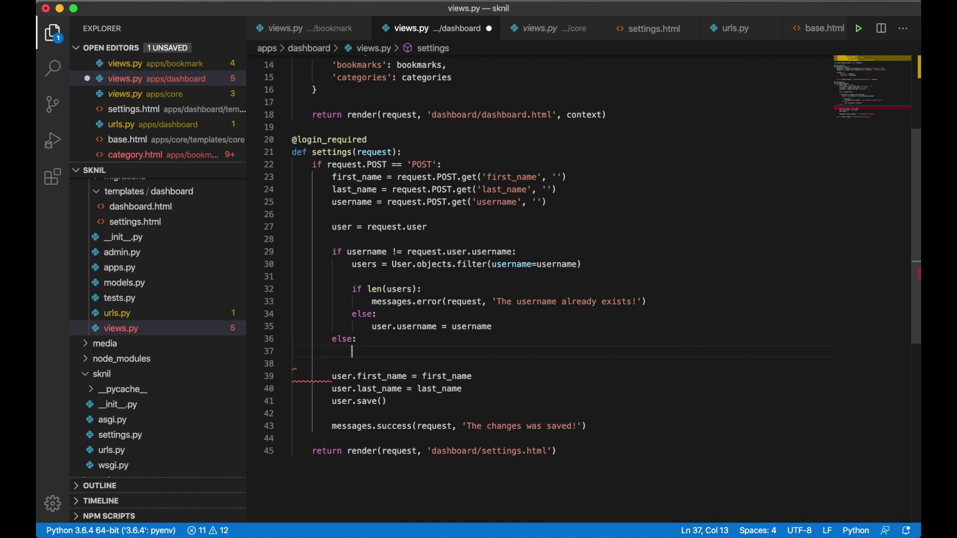
{"action": "left_click", "coordinate": [498, 326], "text": "shift"}
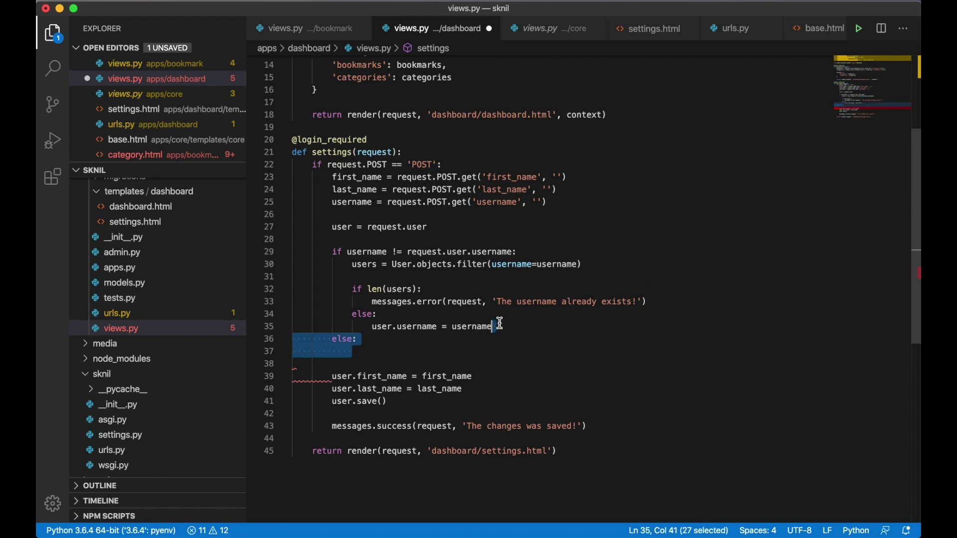
{"action": "key", "text": "BackSpace"}
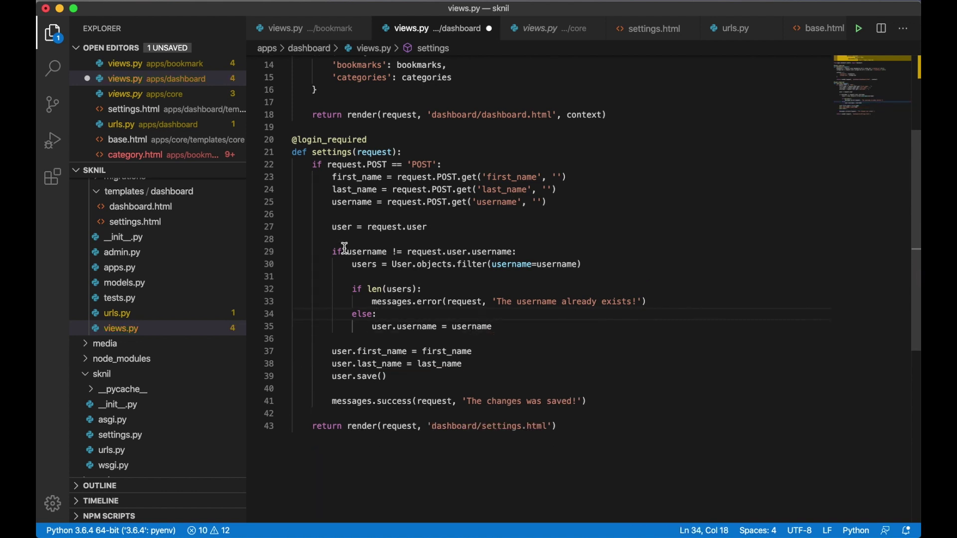
{"action": "left_click_drag", "start_coordinate": [346, 252], "coordinate": [392, 251]}
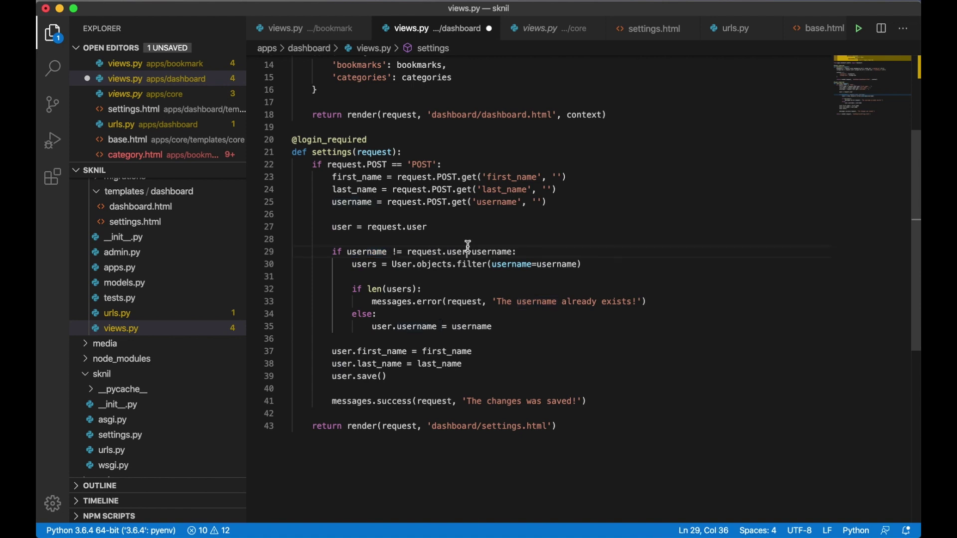
Save views.py and submit Stein as the first name on Chrome's Settings page
{"action": "key", "text": "super+s"}
{"action": "key", "text": "super+Tab"}
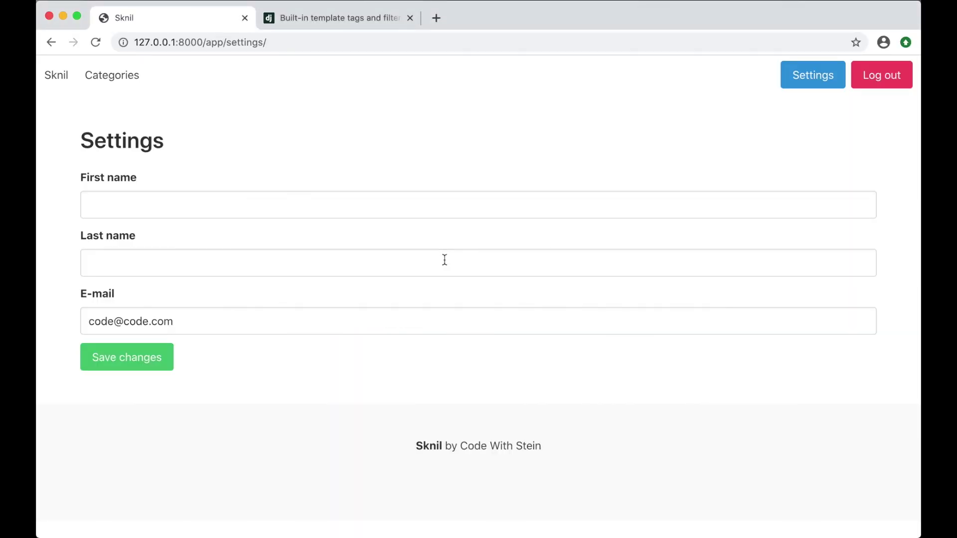
{"action": "left_click", "coordinate": [307, 203]}
{"action": "type", "text": "Stein"}
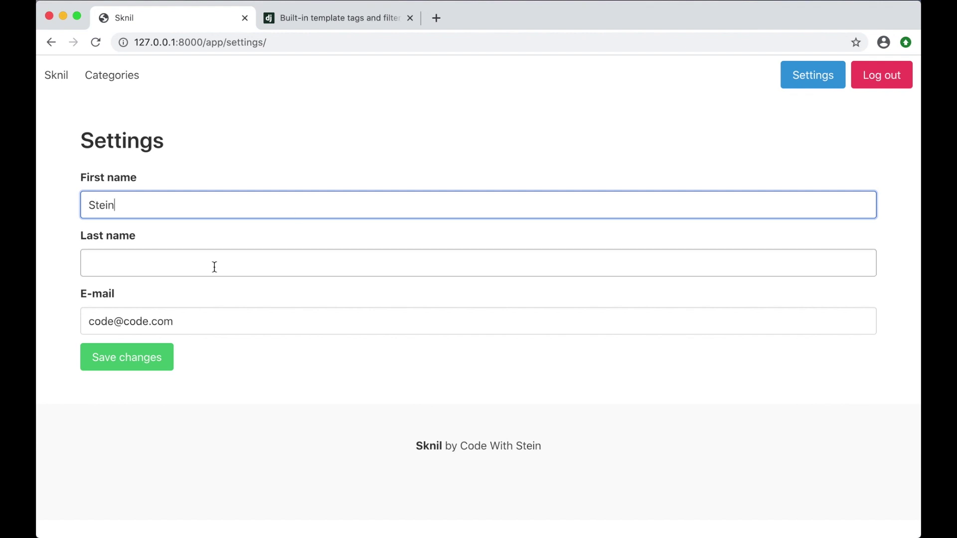
{"action": "left_click", "coordinate": [142, 359]}
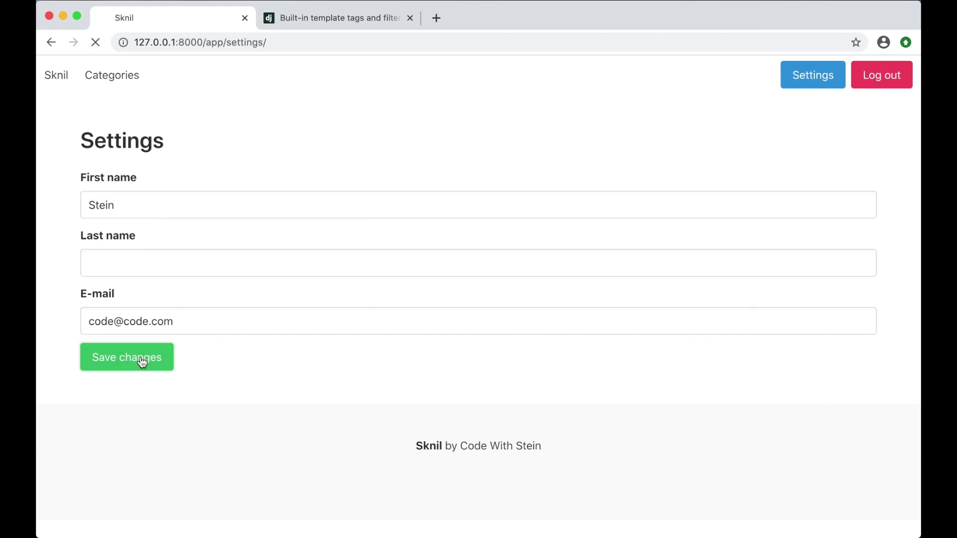
Check the Django runserver log in iTerm, then return to VS Code
{"action": "key", "text": "super+Tab"}
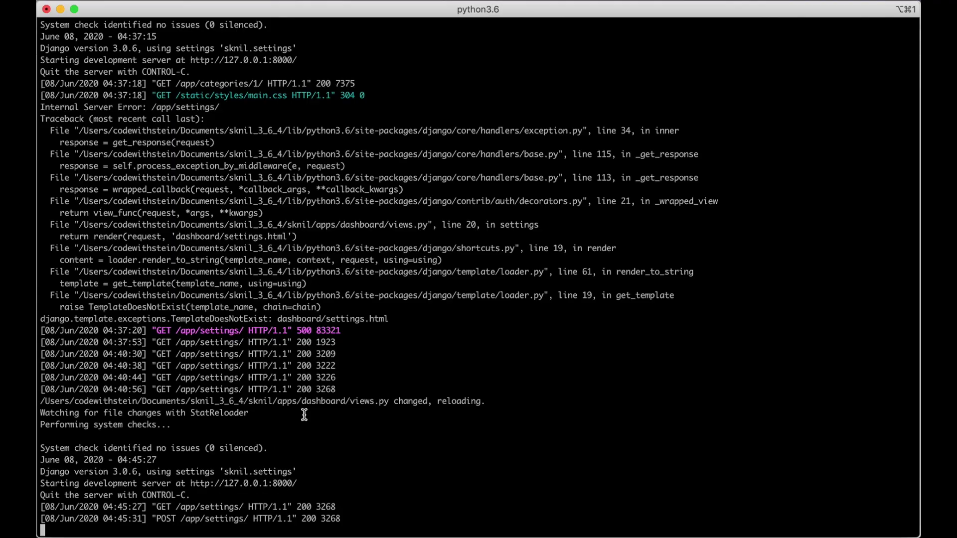
{"action": "key", "text": "super+Tab"}
{"action": "key", "text": "super+Tab"}
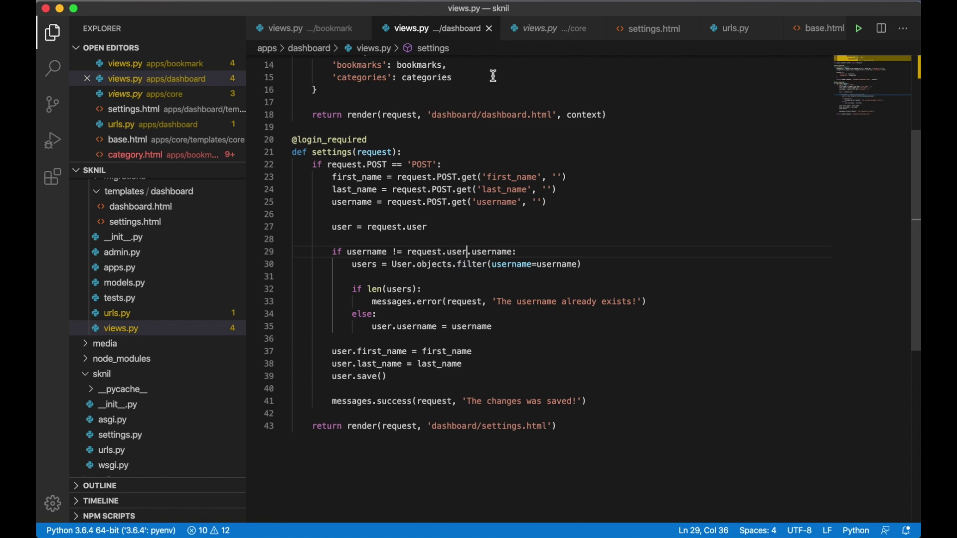
Close the core and bookmark views.py and base.html tabs after checking settings.html
{"action": "left_click", "coordinate": [553, 29]}
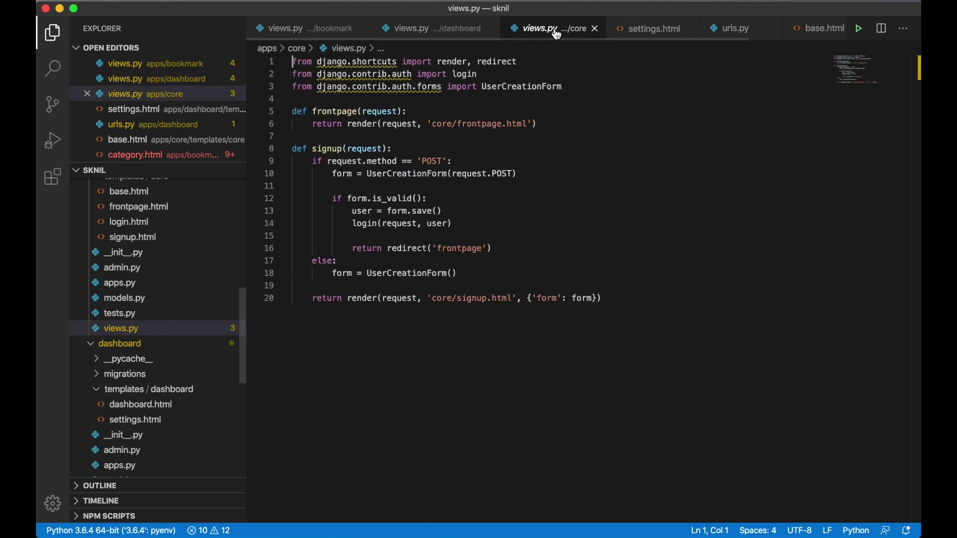
{"action": "left_click", "coordinate": [593, 29]}
{"action": "left_click", "coordinate": [318, 28]}
{"action": "left_click", "coordinate": [362, 29]}
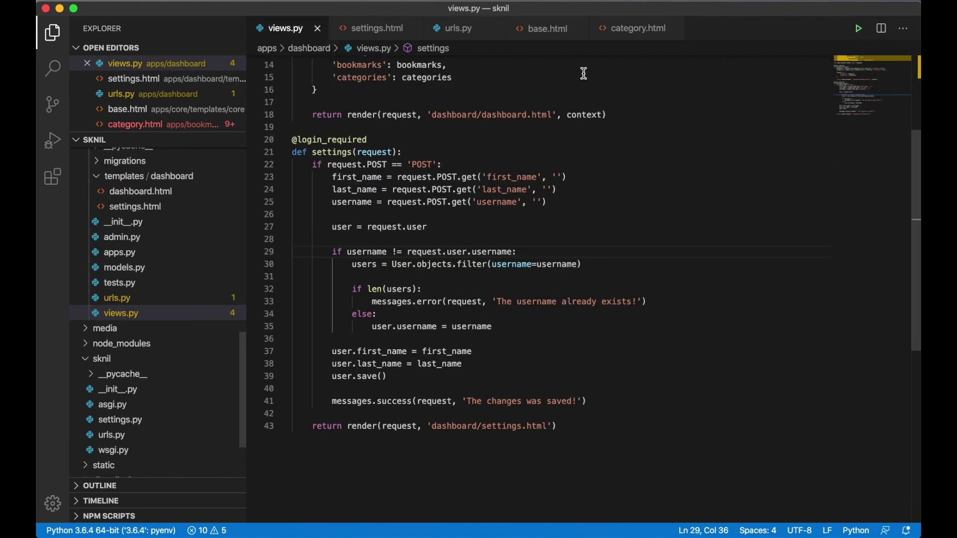
{"action": "left_click", "coordinate": [548, 29]}
{"action": "left_click", "coordinate": [577, 29]}
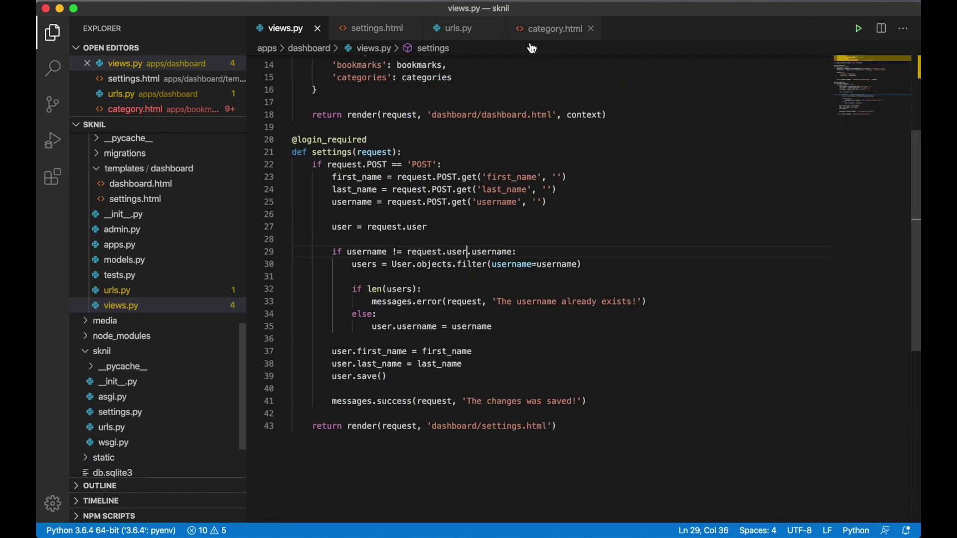
{"action": "left_click", "coordinate": [376, 28]}
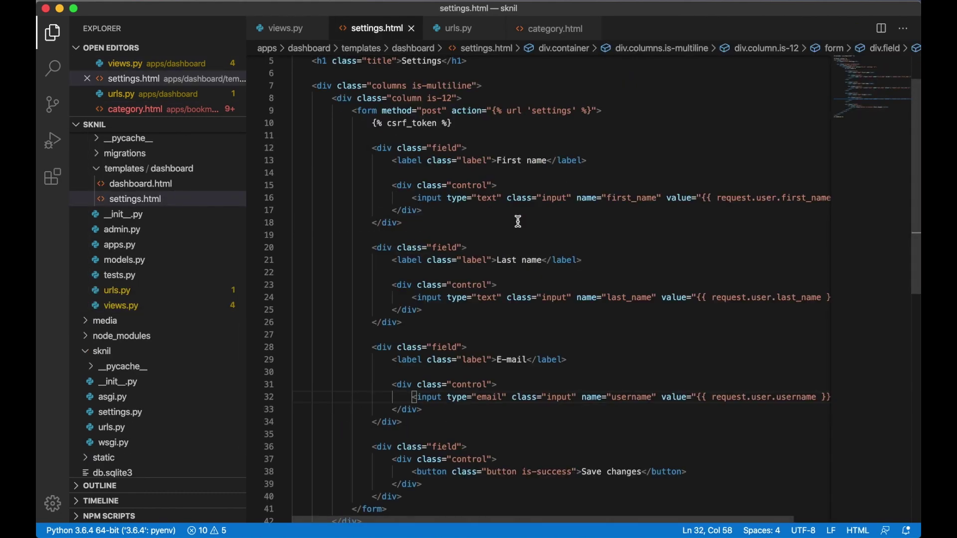
{"action": "scroll", "coordinate": [517, 221], "scroll_direction": "down", "scroll_amount": 1}
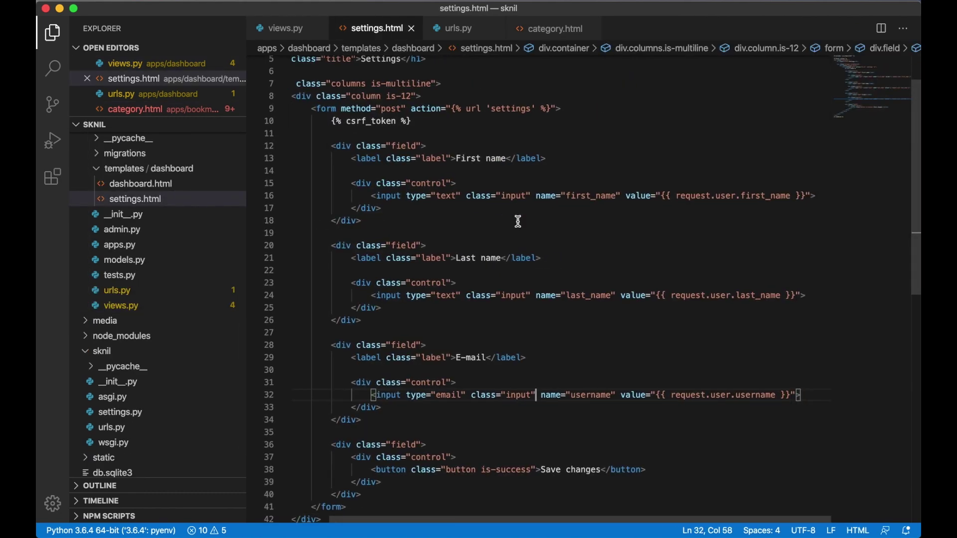
{"action": "left_click", "coordinate": [278, 30]}
Add a print(first_name) debug line after the username line in the settings view
{"action": "left_click", "coordinate": [448, 238]}
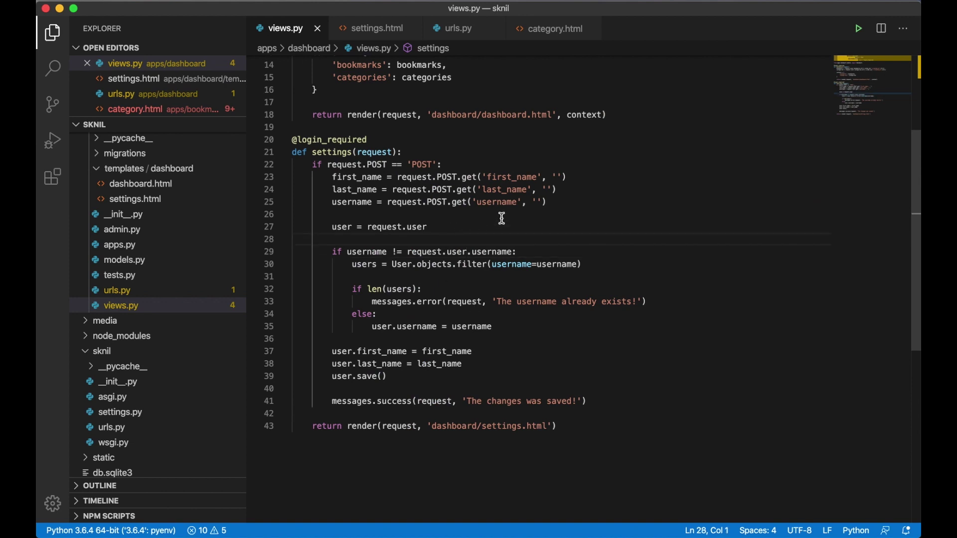
{"action": "left_click", "coordinate": [588, 202]}
{"action": "key", "text": "Return"}
{"action": "key", "text": "Return"}
{"action": "type", "text": "print"}
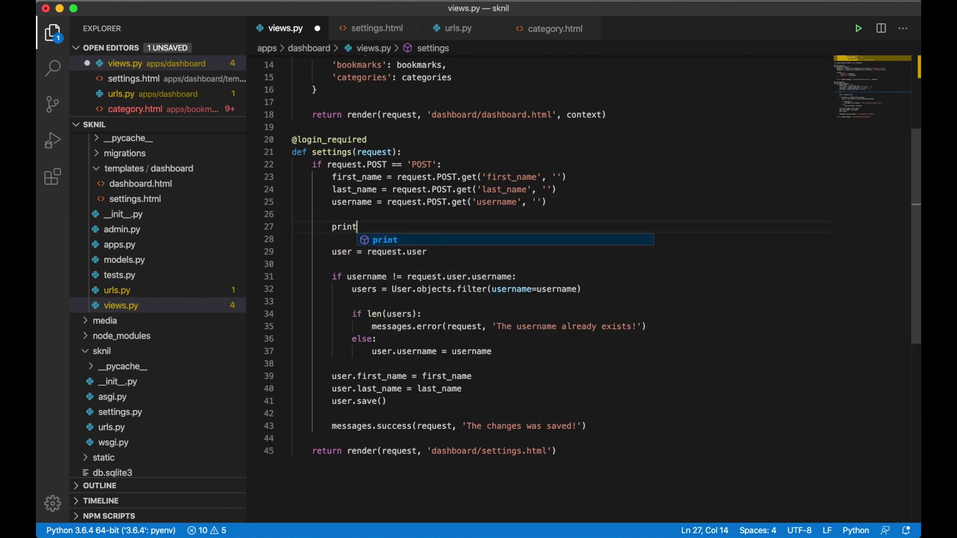
{"action": "type", "text": "(first_name"}
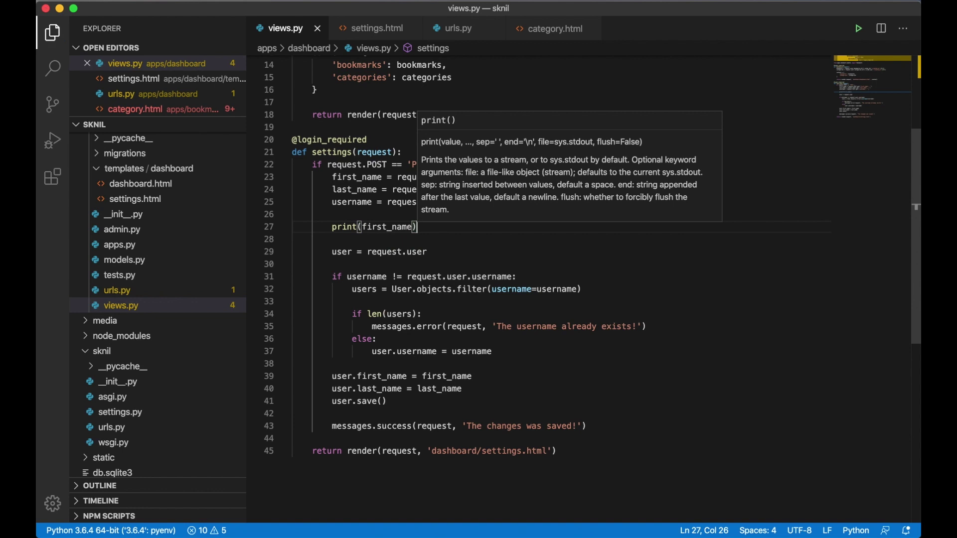
{"action": "key", "text": "super+Tab"}
Cancel form resubmission, reload Settings fresh, submit first name Stein, then view the iTerm log
{"action": "key", "text": "super+r"}
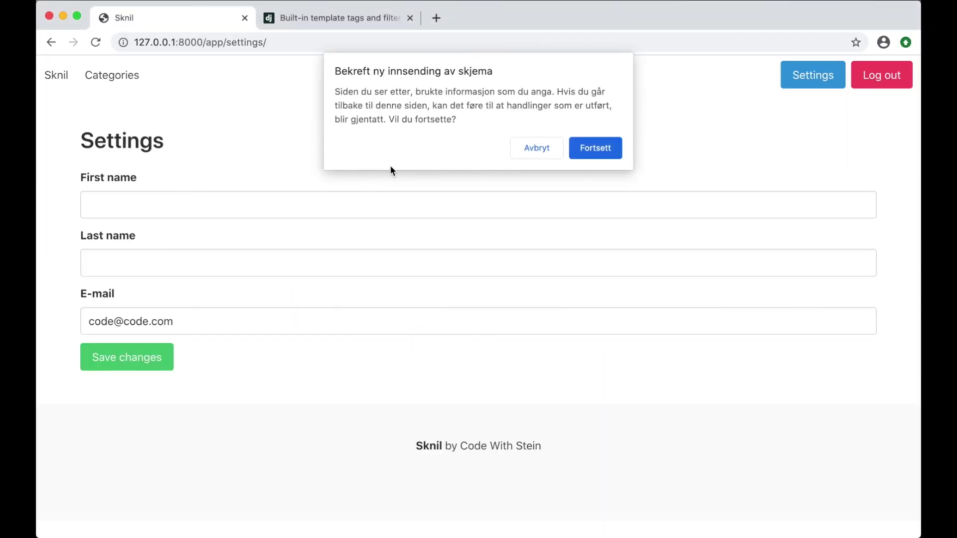
{"action": "left_click", "coordinate": [543, 149]}
{"action": "left_click", "coordinate": [423, 42]}
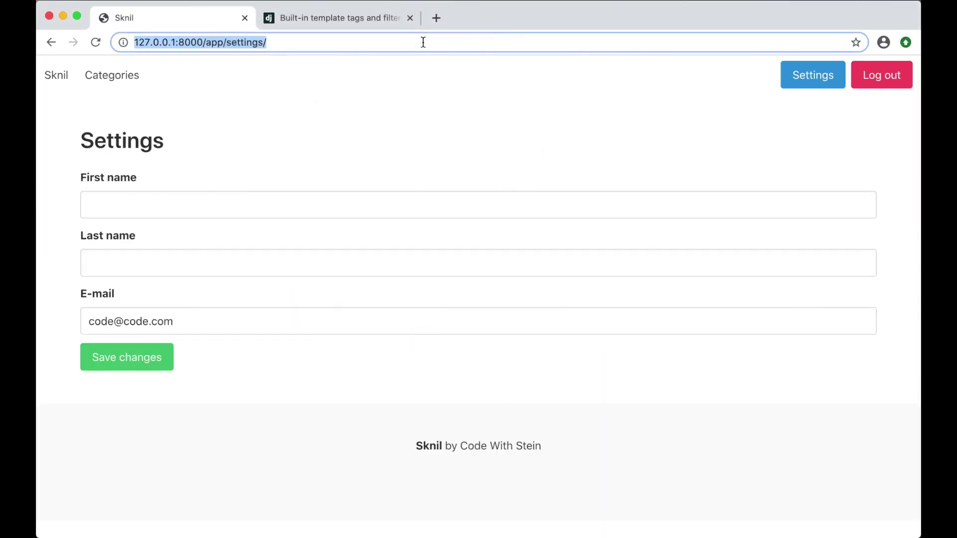
{"action": "key", "text": "Return"}
{"action": "left_click", "coordinate": [341, 202]}
{"action": "type", "text": "Stein"}
{"action": "left_click", "coordinate": [100, 236]}
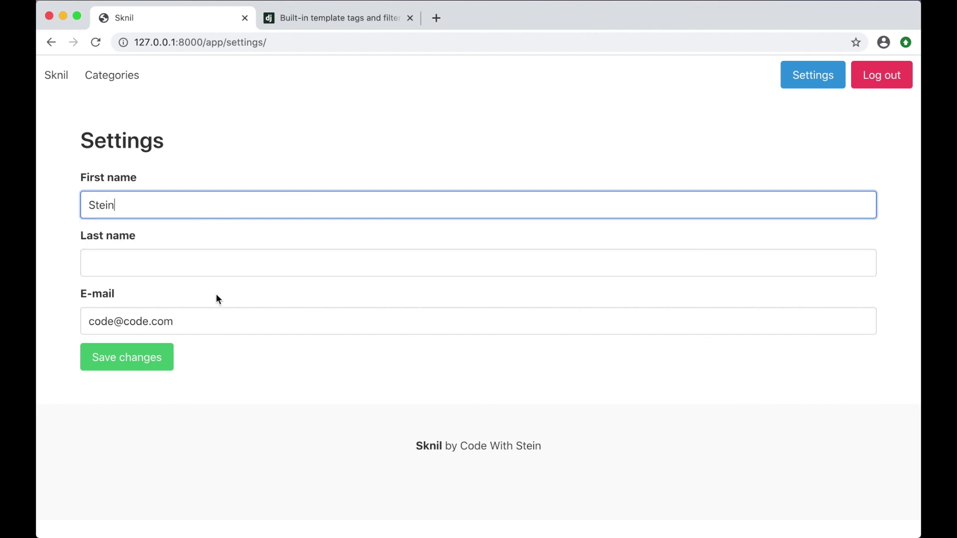
{"action": "left_click", "coordinate": [126, 357]}
{"action": "key", "text": "super+Tab"}
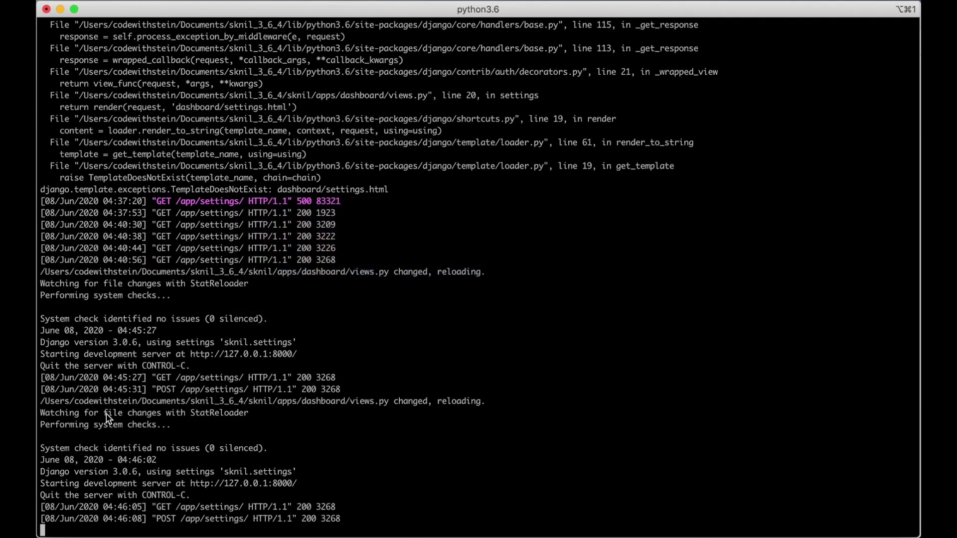
Change the settings view's POST check to request.method == 'POST' and save views.py
{"action": "key", "text": "super+Tab"}
{"action": "key", "text": "Tab"}
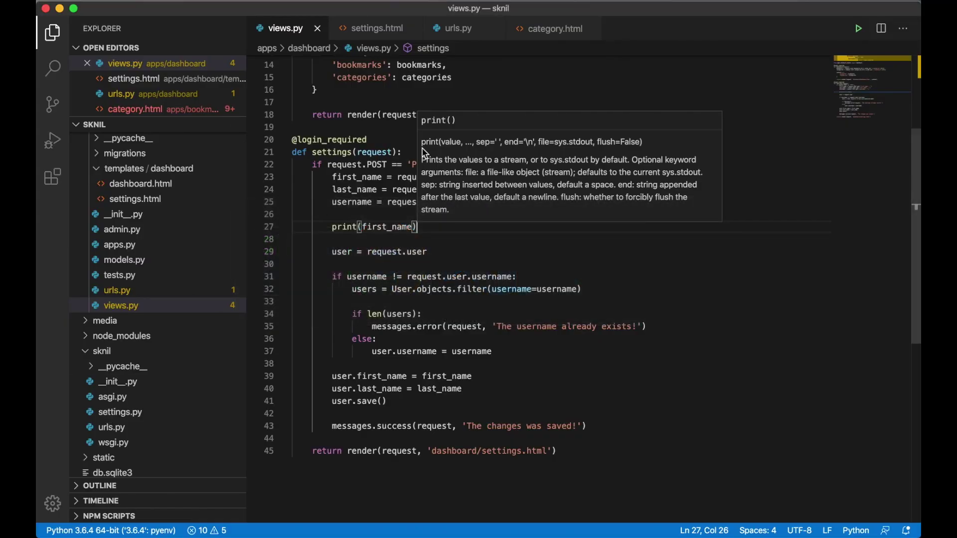
{"action": "left_click", "coordinate": [377, 28]}
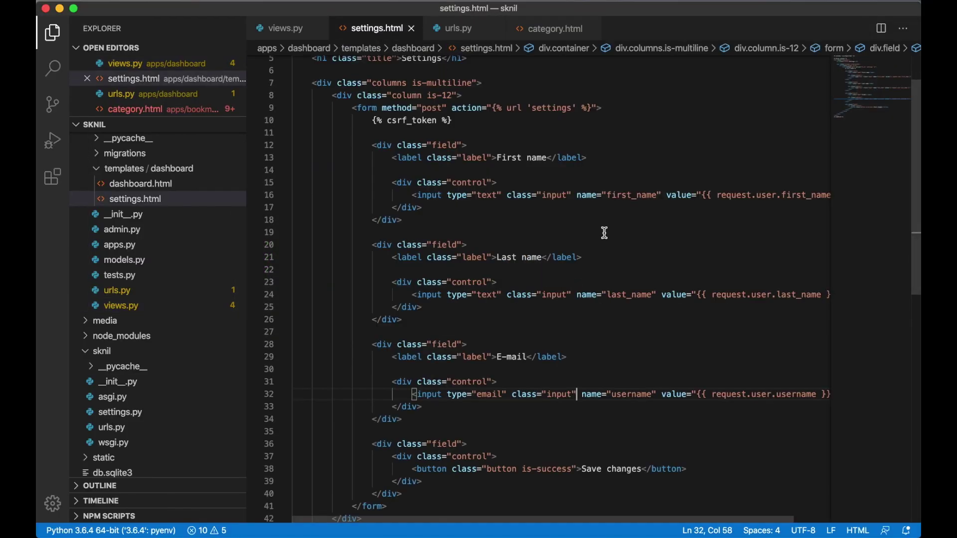
{"action": "left_click", "coordinate": [278, 31]}
{"action": "double_click", "coordinate": [375, 164]}
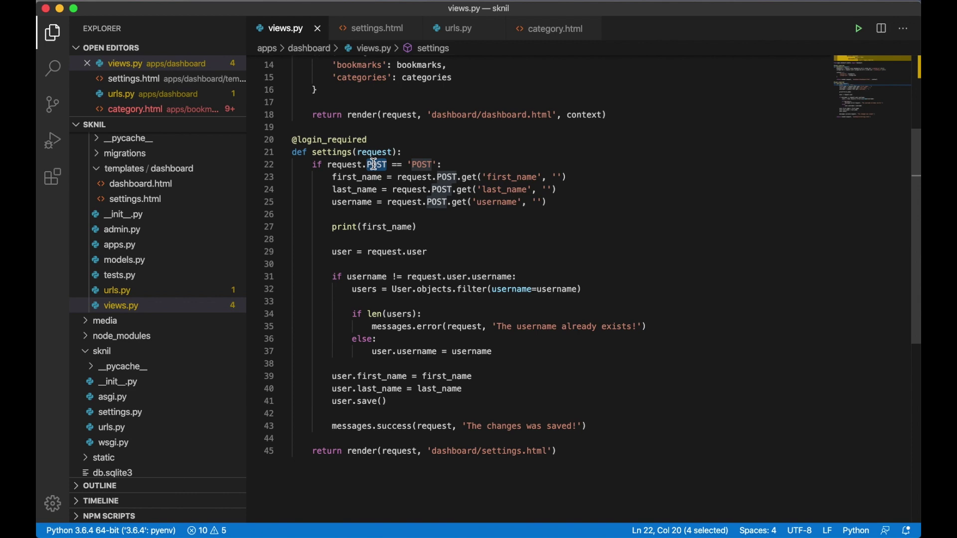
{"action": "type", "text": "method"}
{"action": "left_click", "coordinate": [404, 376]}
{"action": "key", "text": "super+s"}
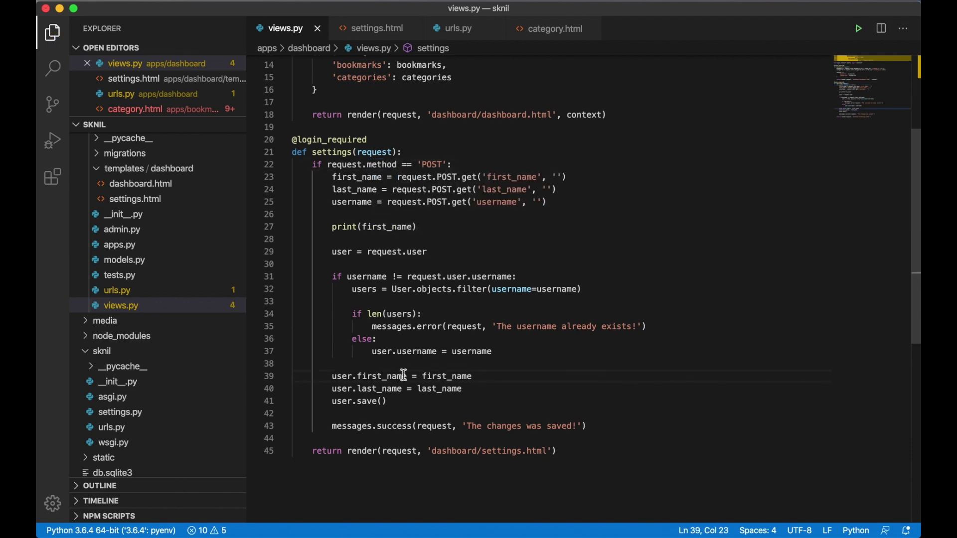
{"action": "key", "text": "super+Tab"}
Reload the Settings page fresh from the address bar, declining form resubmission
{"action": "left_click", "coordinate": [344, 205]}
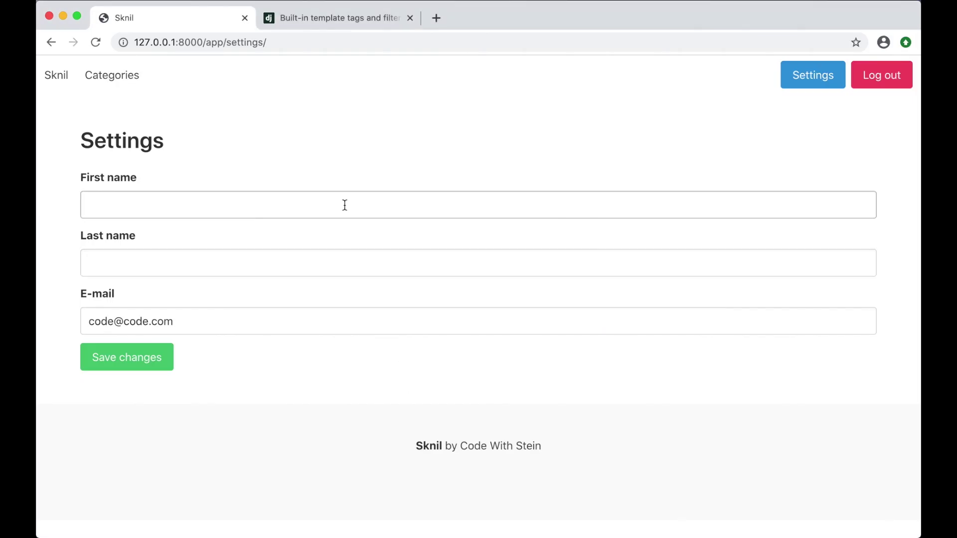
{"action": "key", "text": "super+r"}
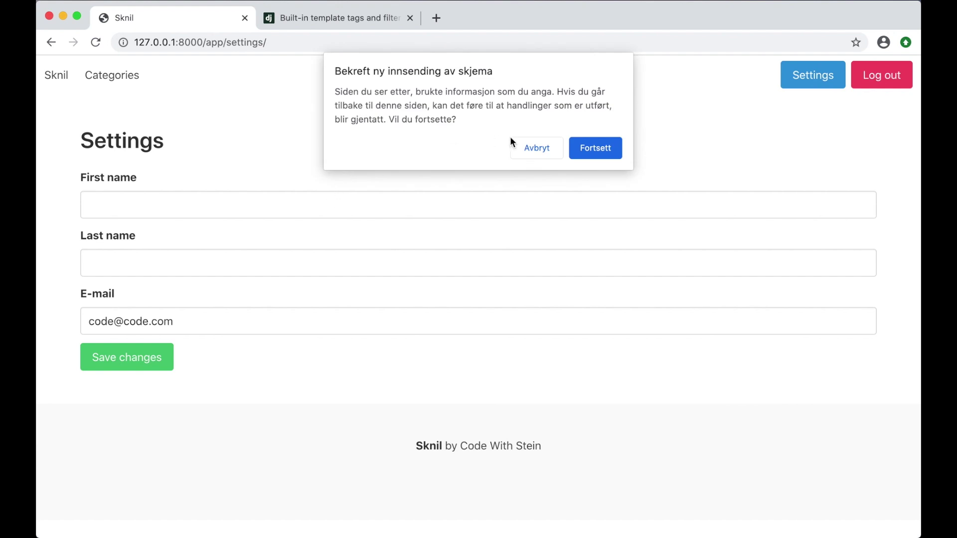
{"action": "left_click", "coordinate": [531, 147]}
{"action": "left_click", "coordinate": [503, 42]}
{"action": "key", "text": "Return"}
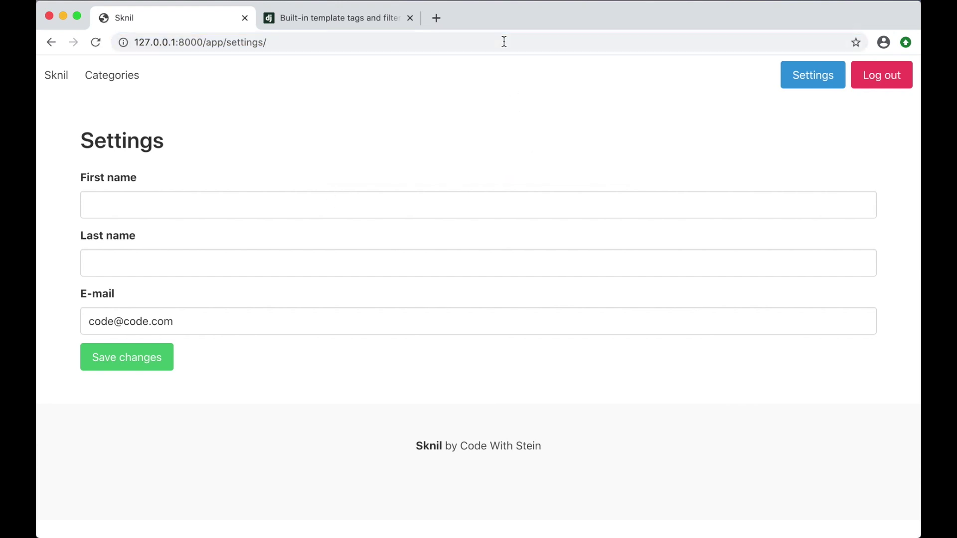
Enter first name Stein and save the changes
{"action": "left_click", "coordinate": [315, 201]}
{"action": "type", "text": "n"}
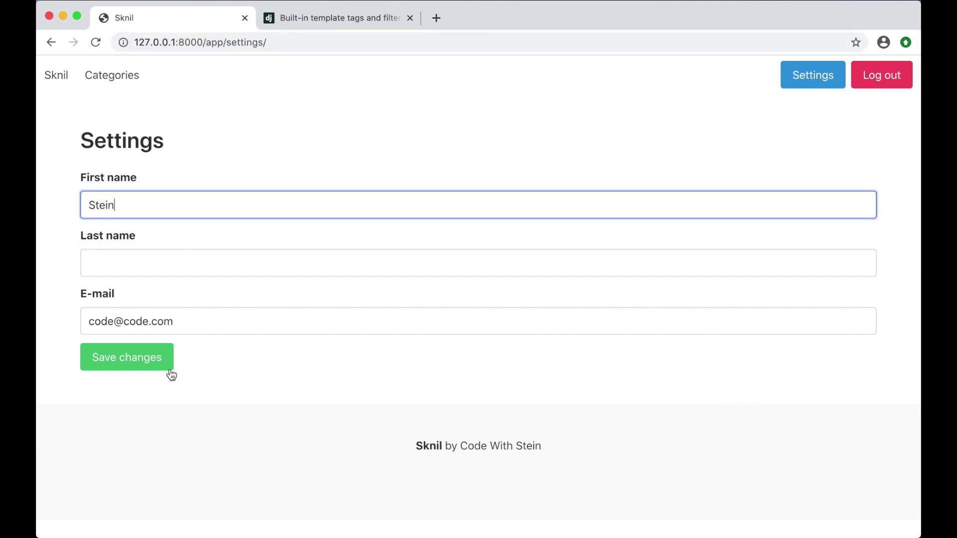
{"action": "left_click", "coordinate": [120, 358]}
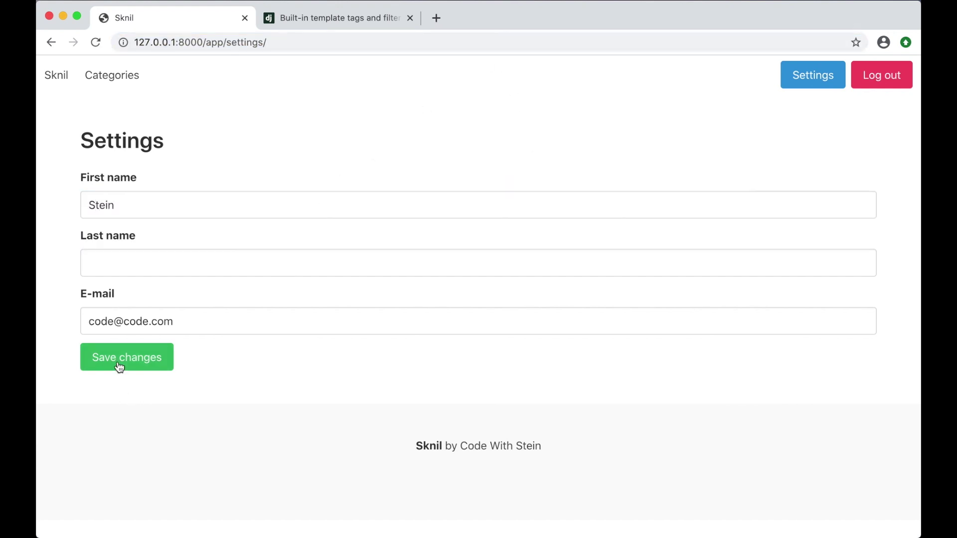
Enter last name Code, save, and reload without resubmitting the form
{"action": "left_click", "coordinate": [158, 261]}
{"action": "type", "text": "Code"}
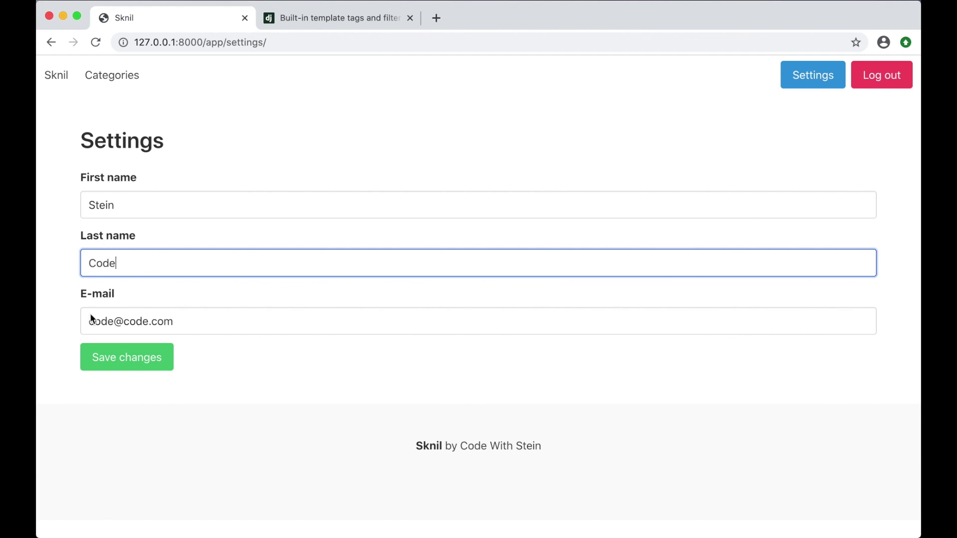
{"action": "left_click", "coordinate": [120, 358]}
{"action": "key", "text": "super+r"}
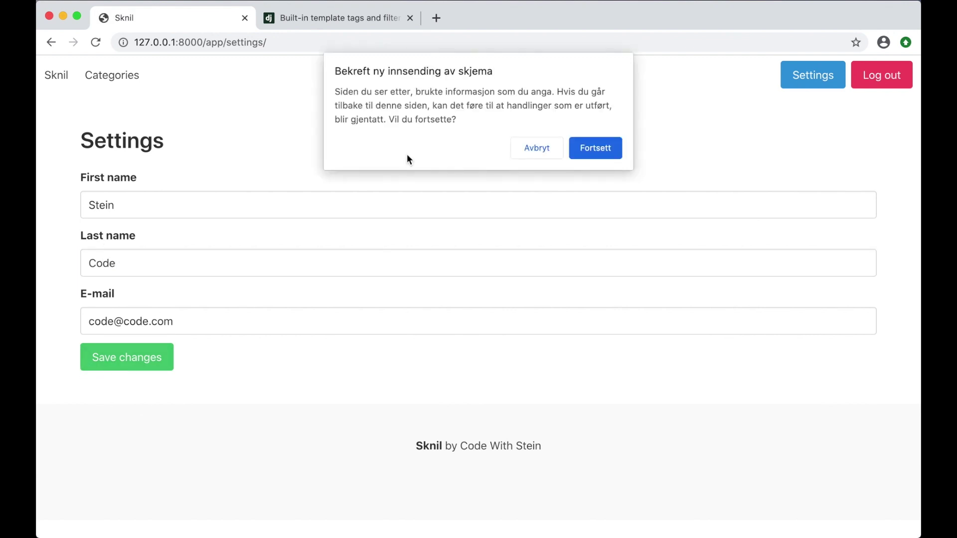
{"action": "left_click", "coordinate": [536, 147]}
{"action": "key", "text": "super+Tab"}
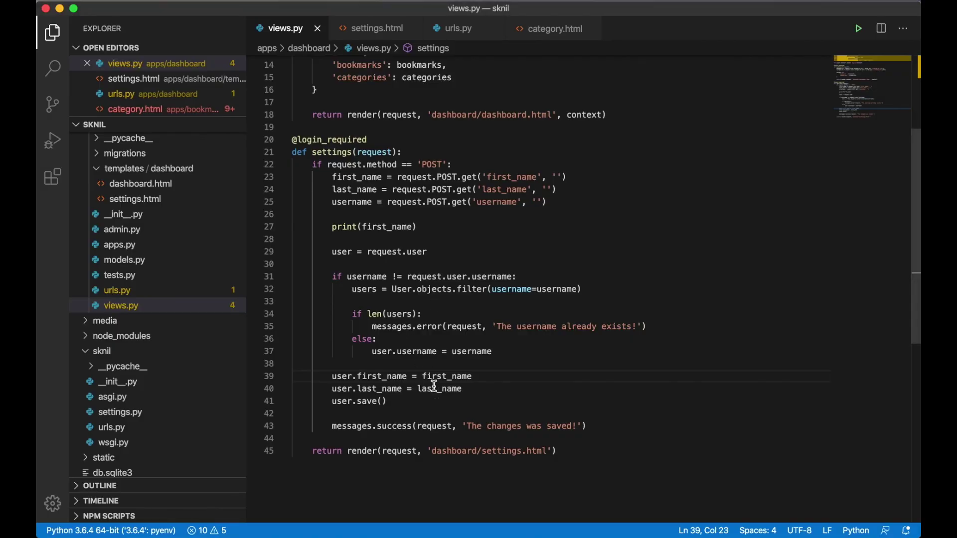
Delete the print(first_name) debug line and add return redirect('settings') after the success message
{"action": "double_click", "coordinate": [388, 227]}
{"action": "left_click_drag", "start_coordinate": [387, 227], "coordinate": [329, 242]}
{"action": "key", "text": "BackSpace"}
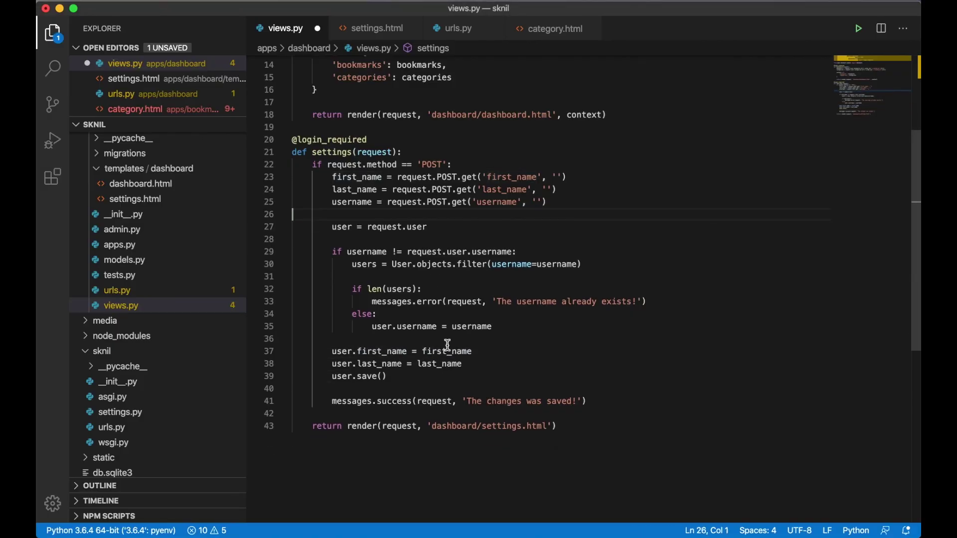
{"action": "left_click", "coordinate": [590, 402]}
{"action": "key", "text": "Return"}
{"action": "key", "text": "Return"}
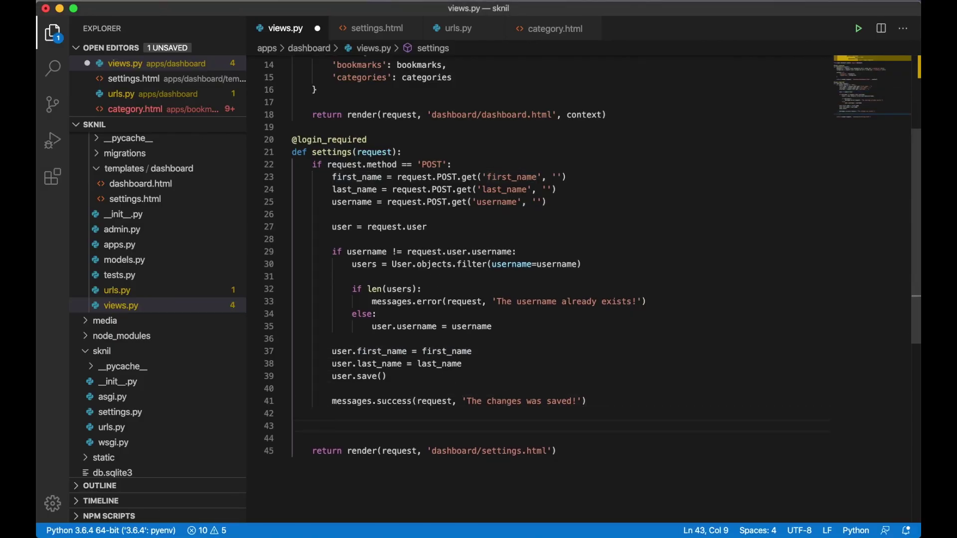
{"action": "type", "text": "return "}
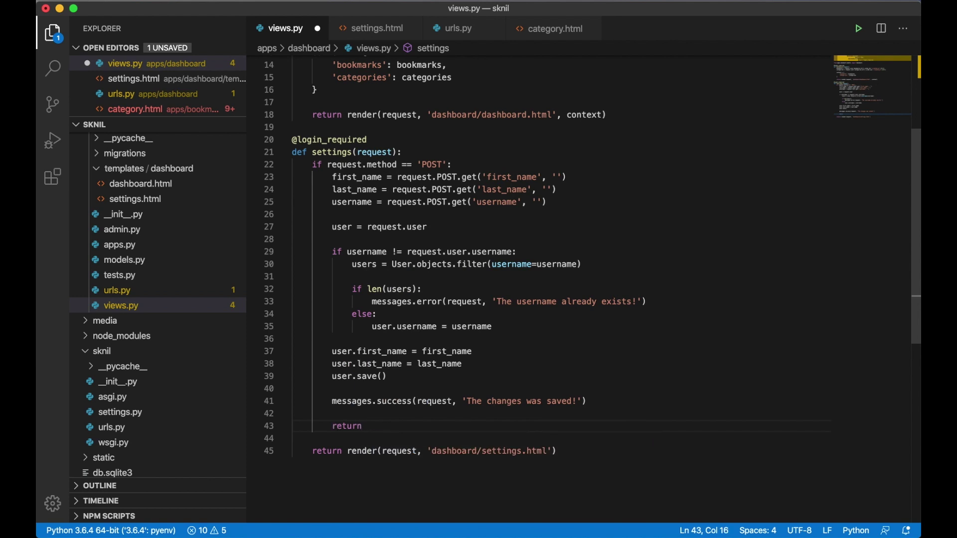
{"action": "type", "text": "redirect('"}
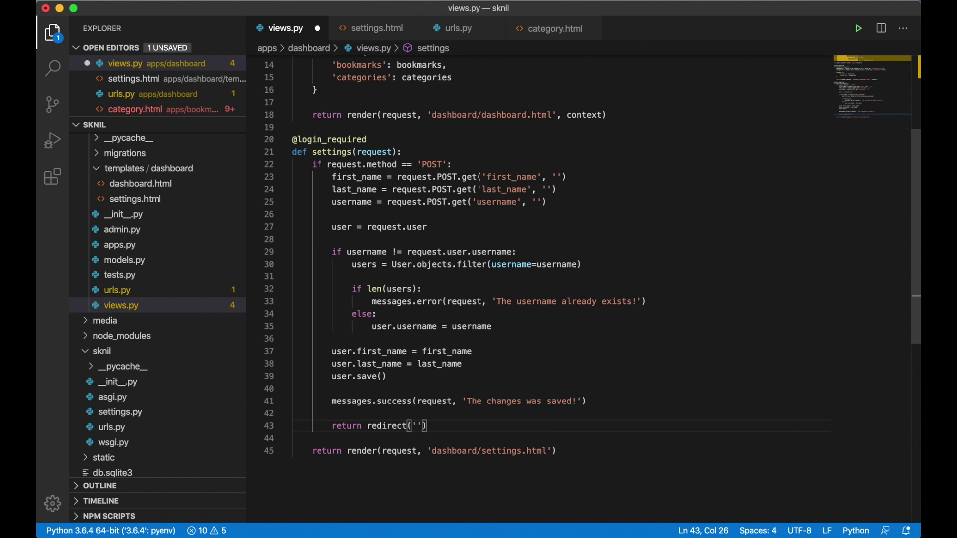
{"action": "type", "text": "settings"}
{"action": "scroll", "coordinate": [524, 299], "scroll_direction": "up", "scroll_amount": 5}
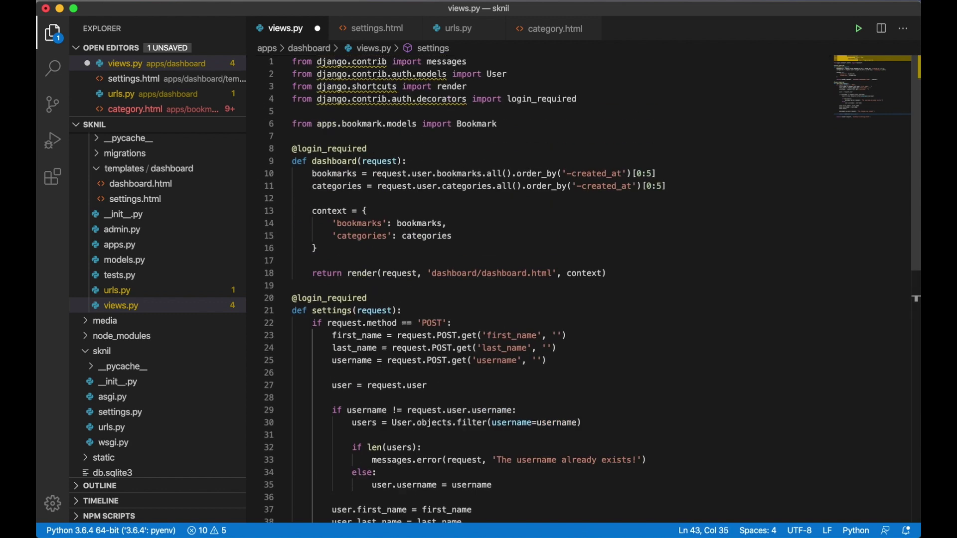
Import redirect alongside render from django.shortcuts, save views.py, and reload the browser page
{"action": "left_click", "coordinate": [512, 86]}
{"action": "type", "text": ", redirect"}
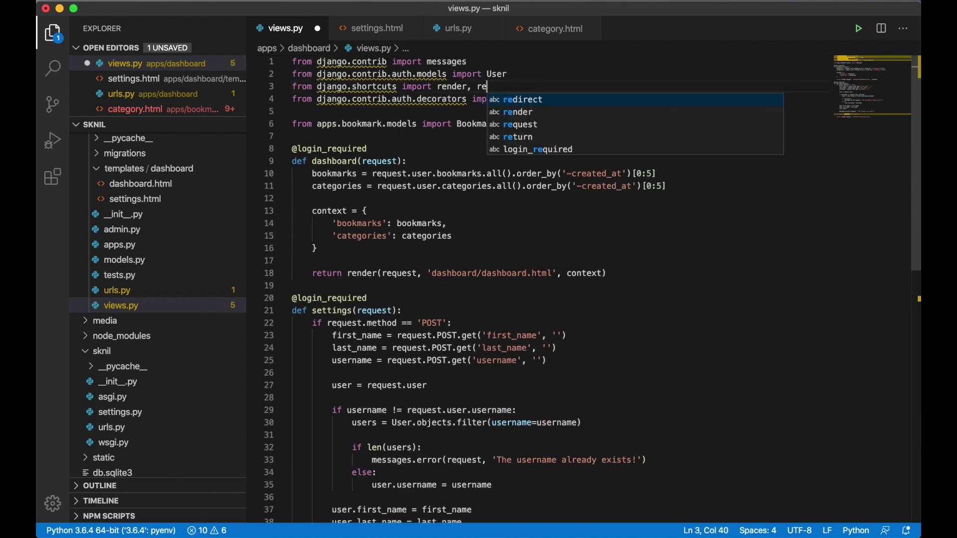
{"action": "key", "text": "super+s"}
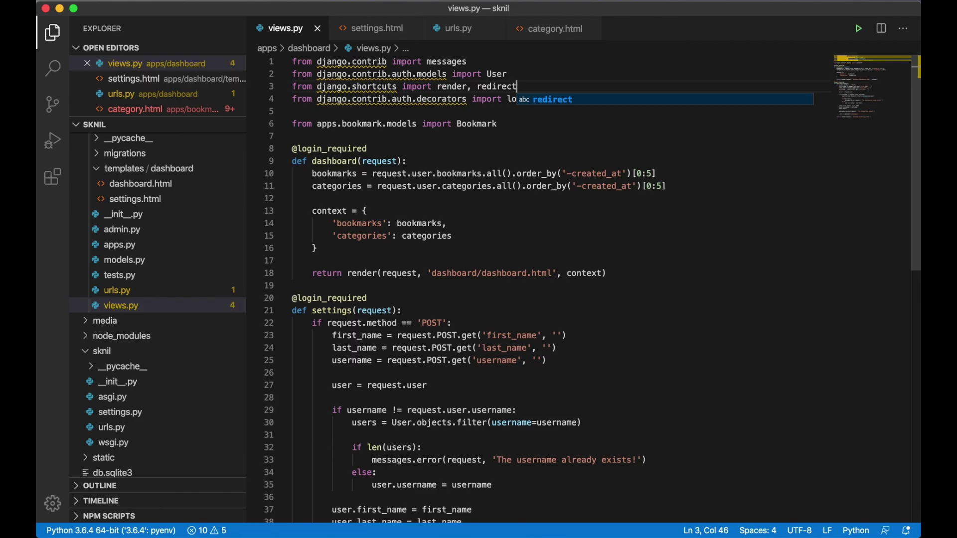
{"action": "key", "text": "super+Tab"}
{"action": "key", "text": "super+r"}
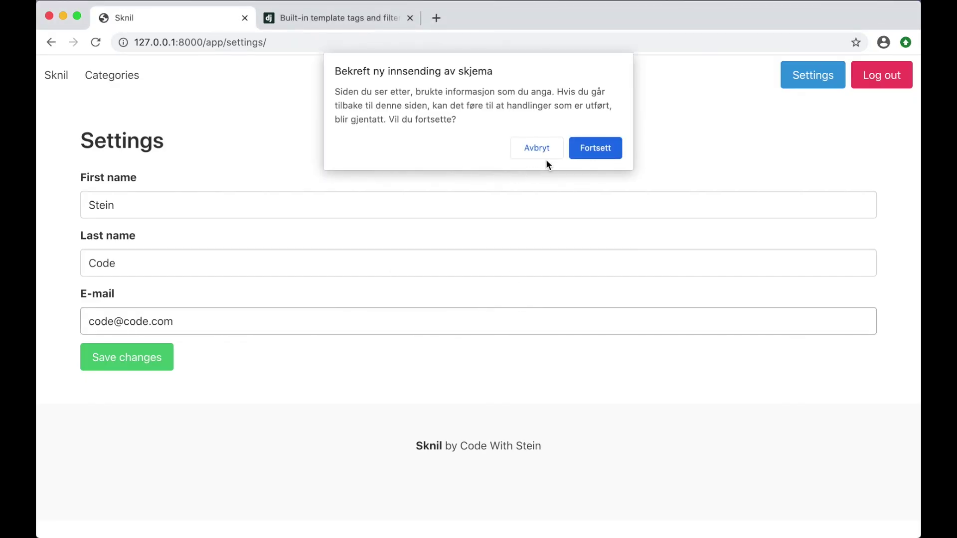
Dismiss the resubmission prompt, change the first name to SteinTest, and submit the form
{"action": "left_click", "coordinate": [537, 149]}
{"action": "left_click", "coordinate": [511, 42]}
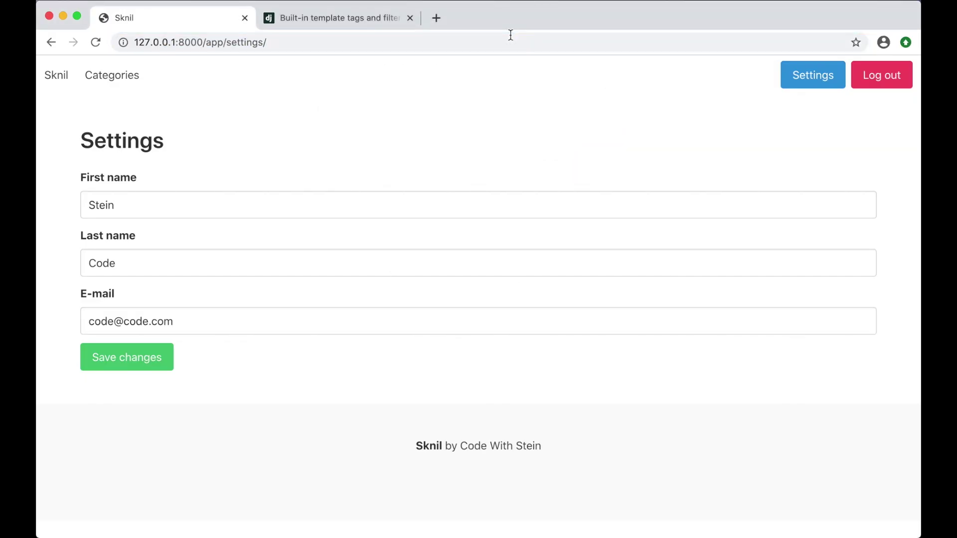
{"action": "left_click", "coordinate": [129, 206]}
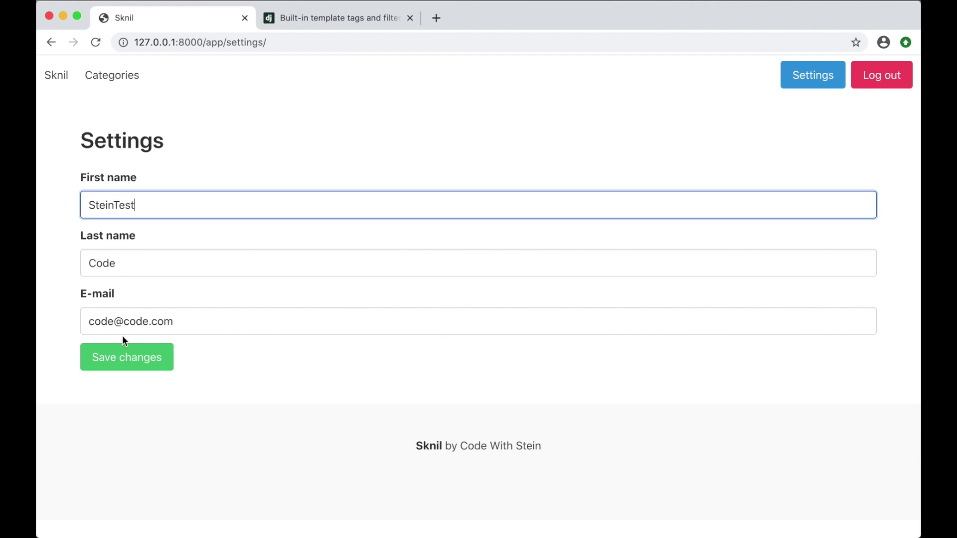
{"action": "left_click", "coordinate": [126, 357]}
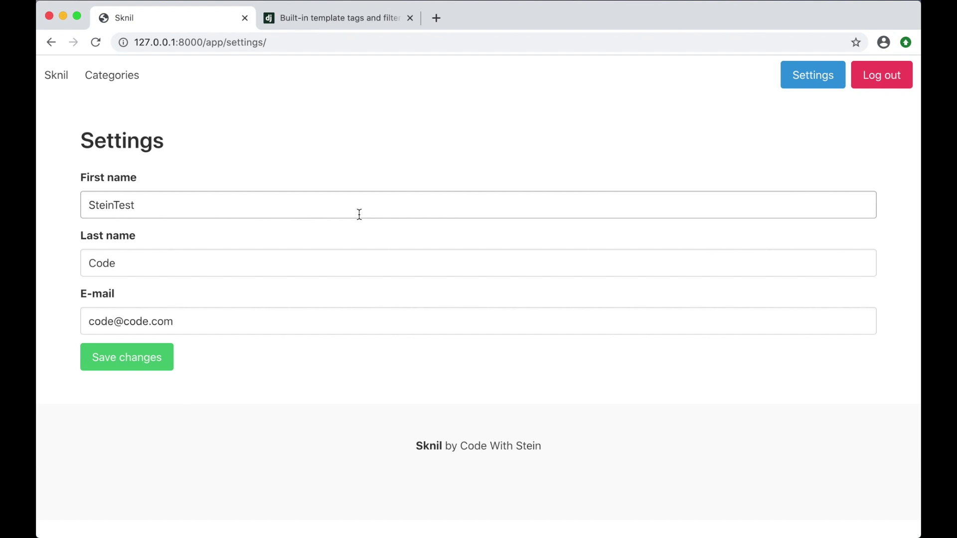
{"action": "left_click_drag", "start_coordinate": [118, 141], "coordinate": [135, 157]}
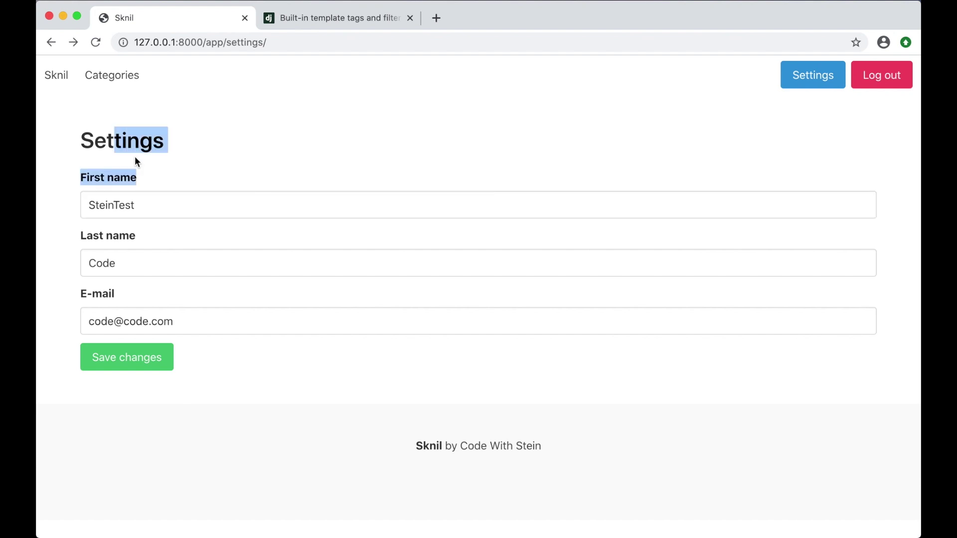
{"action": "key", "text": "Tab"}
{"action": "left_click", "coordinate": [157, 176]}
Find and select the {% if messages %} block in categories.html
{"action": "key", "text": "super+Tab"}
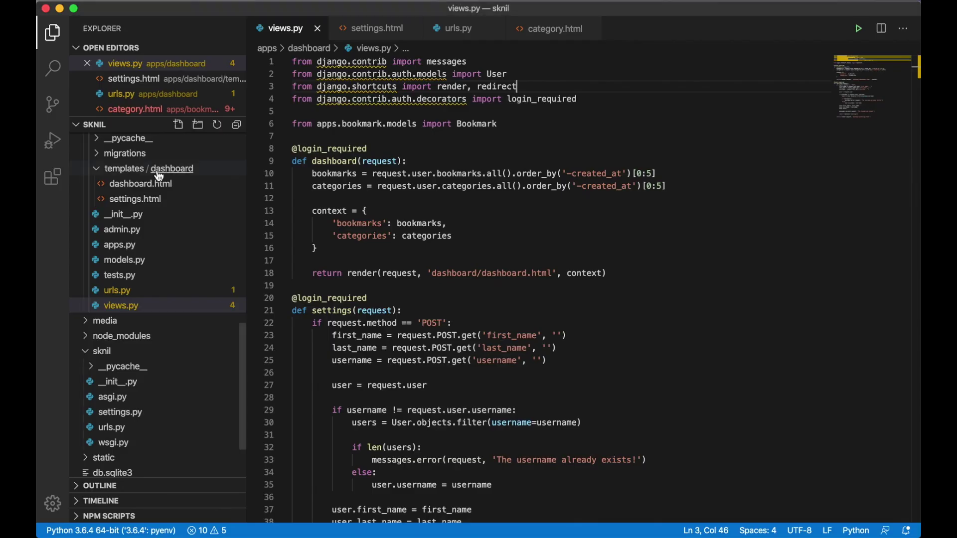
{"action": "scroll", "coordinate": [165, 192], "scroll_direction": "up", "scroll_amount": 5}
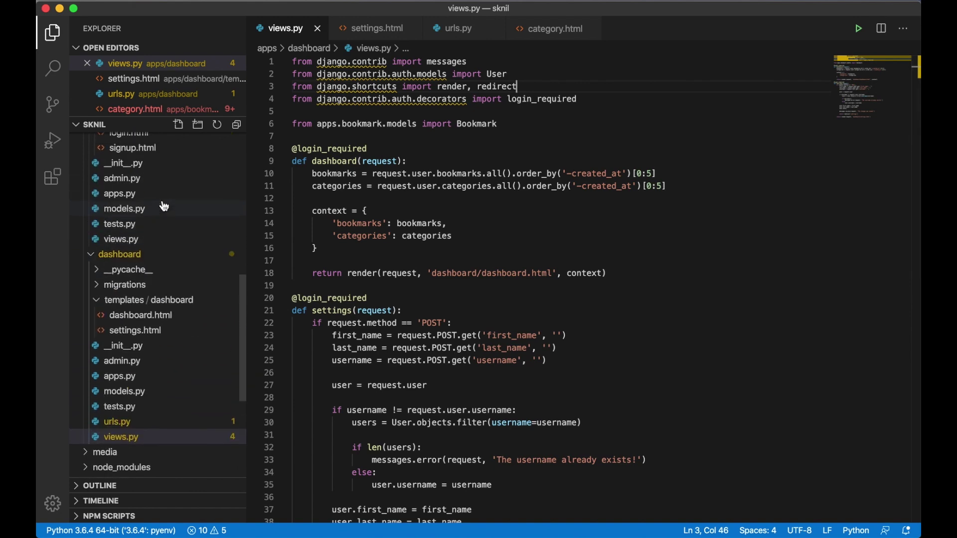
{"action": "scroll", "coordinate": [138, 174], "scroll_direction": "up", "scroll_amount": 3}
{"action": "scroll", "coordinate": [138, 175], "scroll_direction": "up", "scroll_amount": 3}
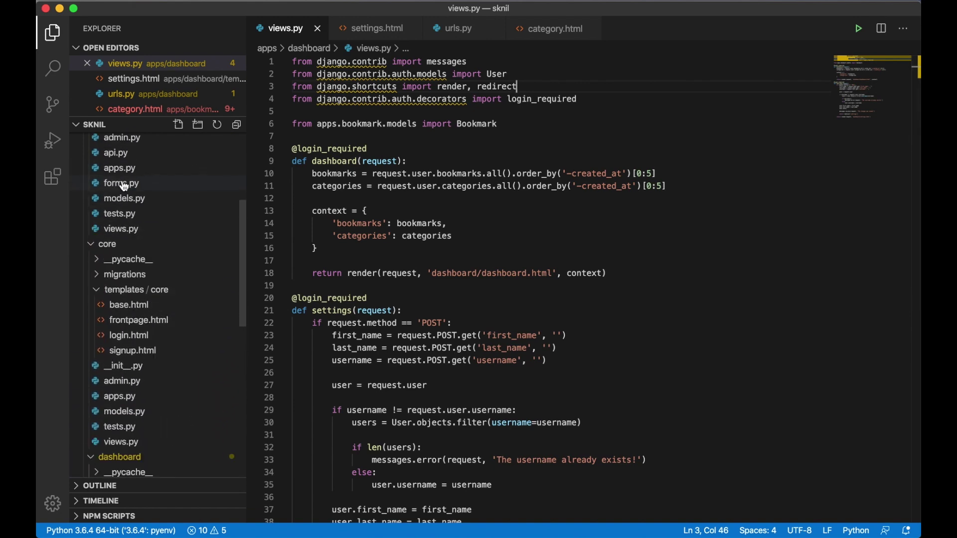
{"action": "scroll", "coordinate": [123, 185], "scroll_direction": "up", "scroll_amount": 3}
{"action": "left_click", "coordinate": [146, 203]}
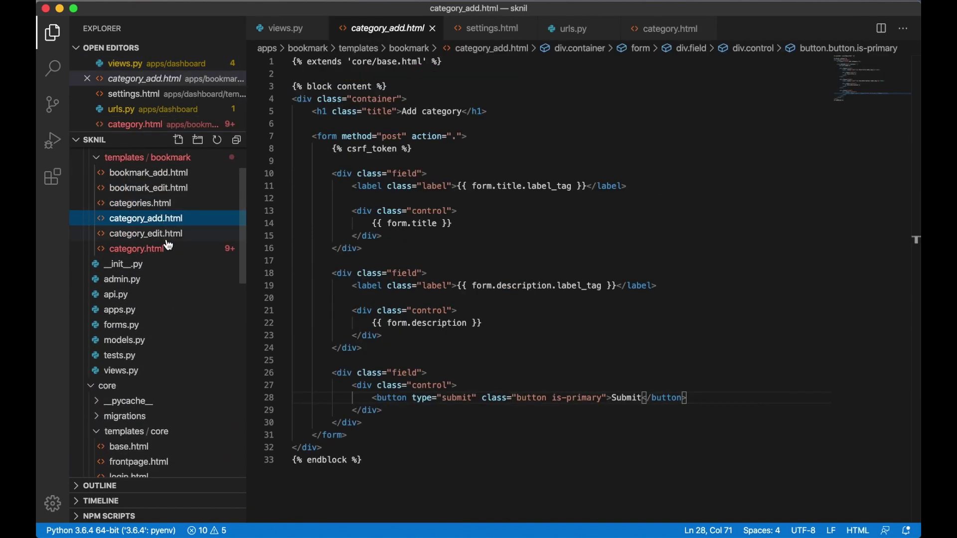
{"action": "left_click", "coordinate": [136, 248]}
{"action": "scroll", "coordinate": [431, 212], "scroll_direction": "up", "scroll_amount": 5}
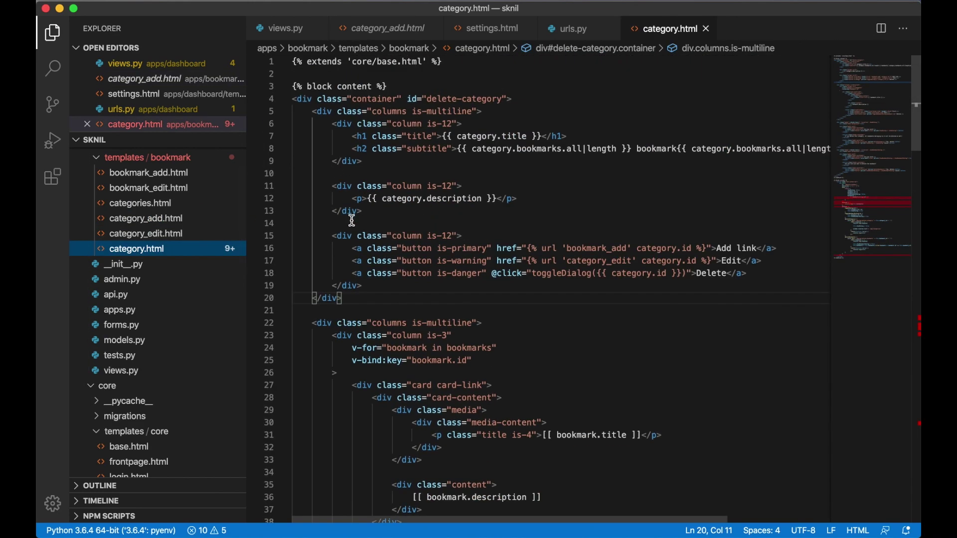
{"action": "left_click", "coordinate": [140, 203]}
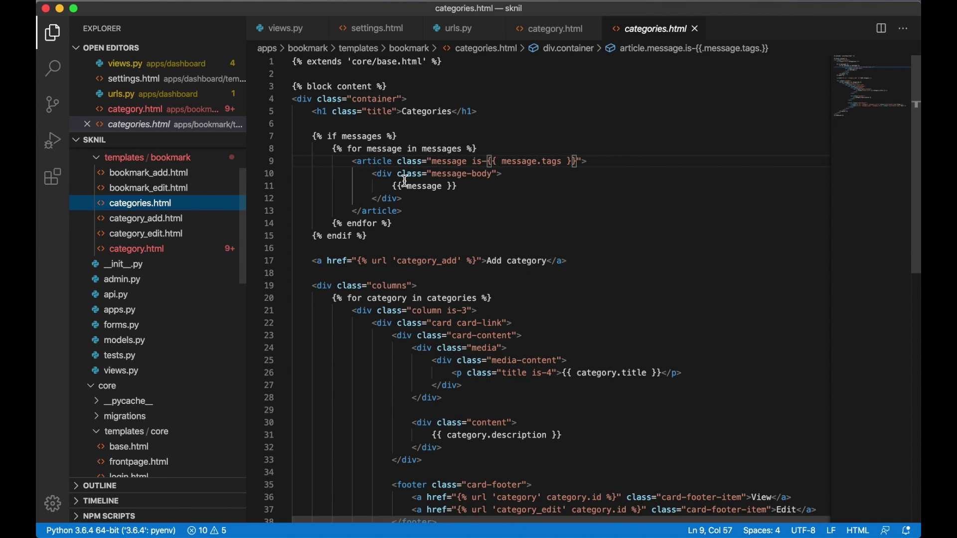
{"action": "left_click_drag", "start_coordinate": [368, 236], "coordinate": [314, 141]}
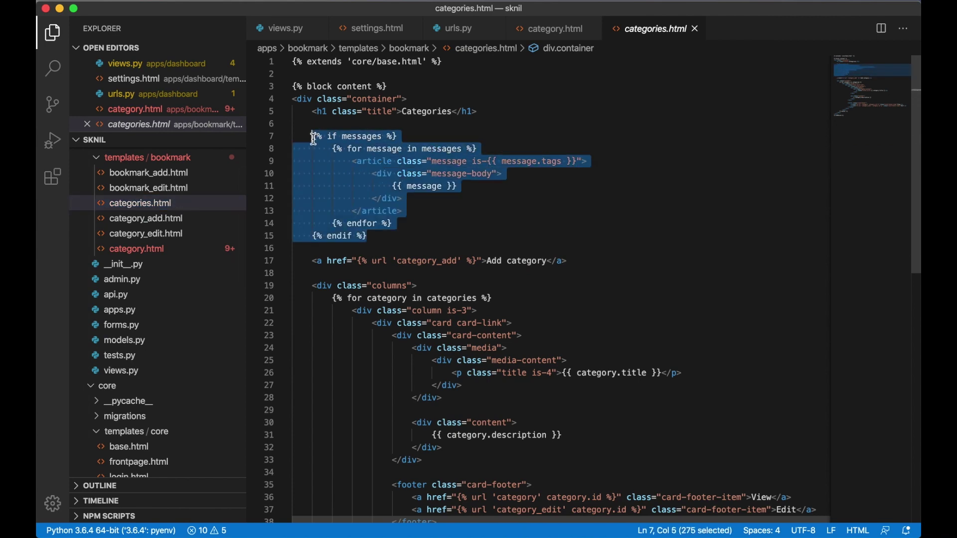
Paste the messages block below the Settings h1 in settings.html and save it
{"action": "left_click", "coordinate": [555, 28]}
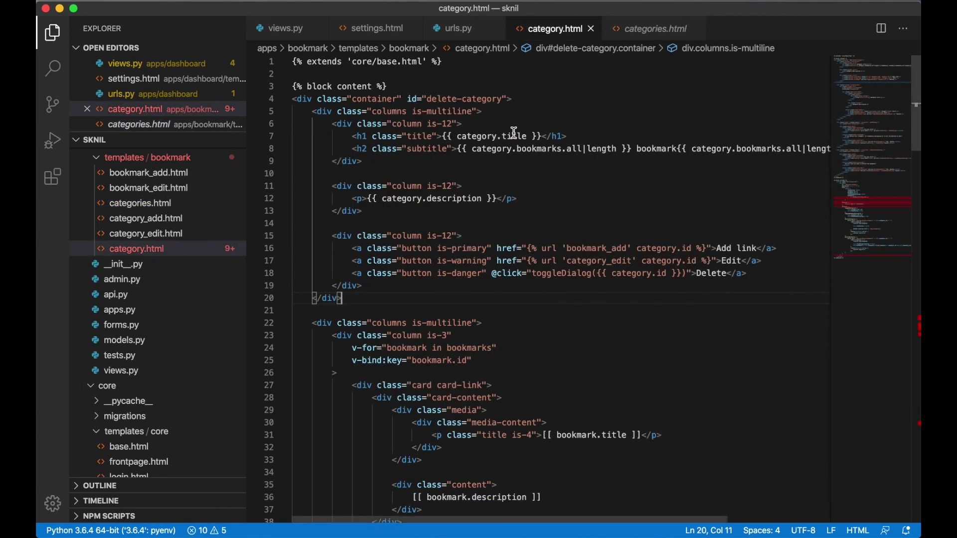
{"action": "left_click", "coordinate": [377, 28]}
{"action": "scroll", "coordinate": [494, 127], "scroll_direction": "up", "scroll_amount": 3}
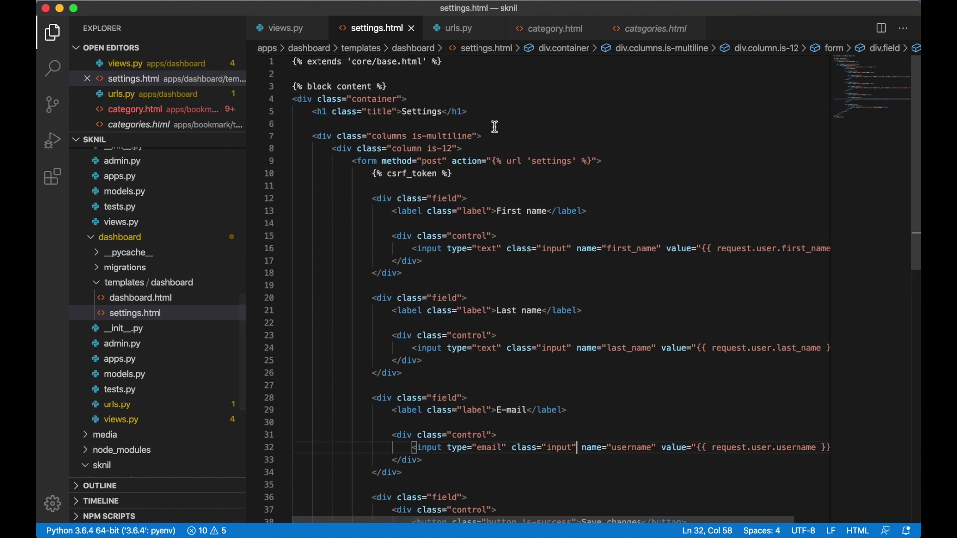
{"action": "left_click", "coordinate": [494, 112]}
{"action": "key", "text": "Return"}
{"action": "key", "text": "Return"}
{"action": "type", "text": "{% if messages %}         {% for message in messages %}             <article class=\"message is-{{ message.tags }}\">                 <div class=\"message-body\">                     {{ message }}                 </div>             </article>         {% endfor %}     {% endif %}"}
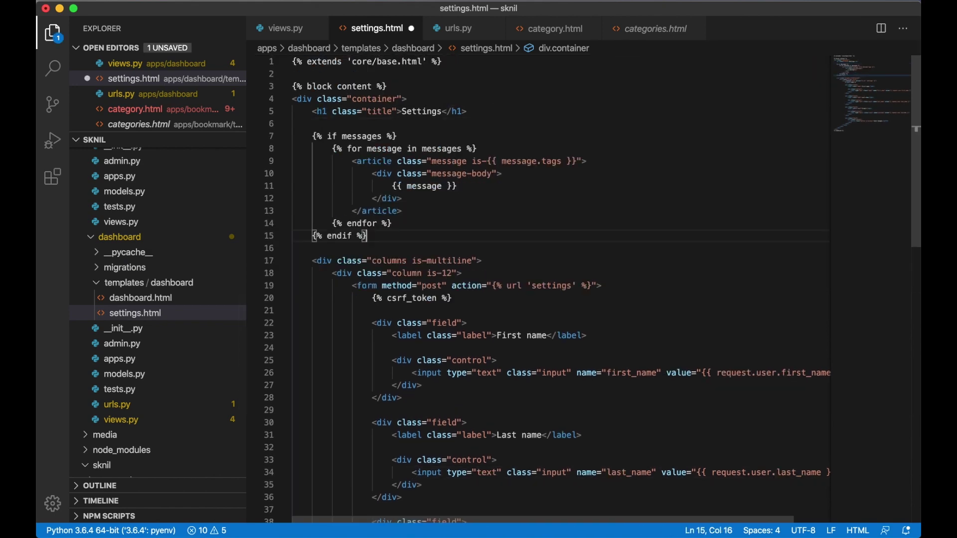
{"action": "key", "text": "super+s"}
{"action": "key", "text": "super+Tab"}
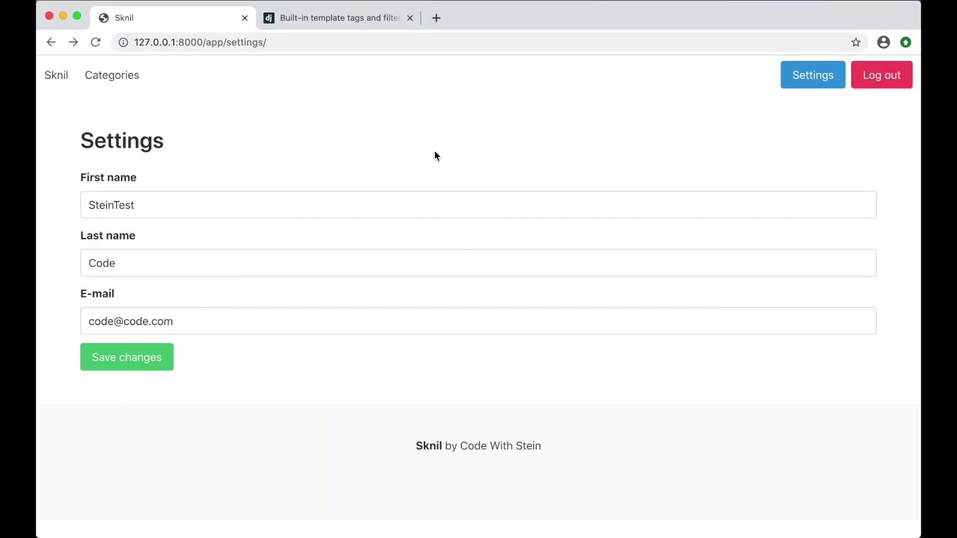
Remove 'Test' to restore first name Stein and submit, showing 'The changes was saved!'
{"action": "left_click", "coordinate": [232, 205]}
{"action": "key", "text": "BackSpace"}
{"action": "key", "text": "BackSpace"}
{"action": "key", "text": "BackSpace"}
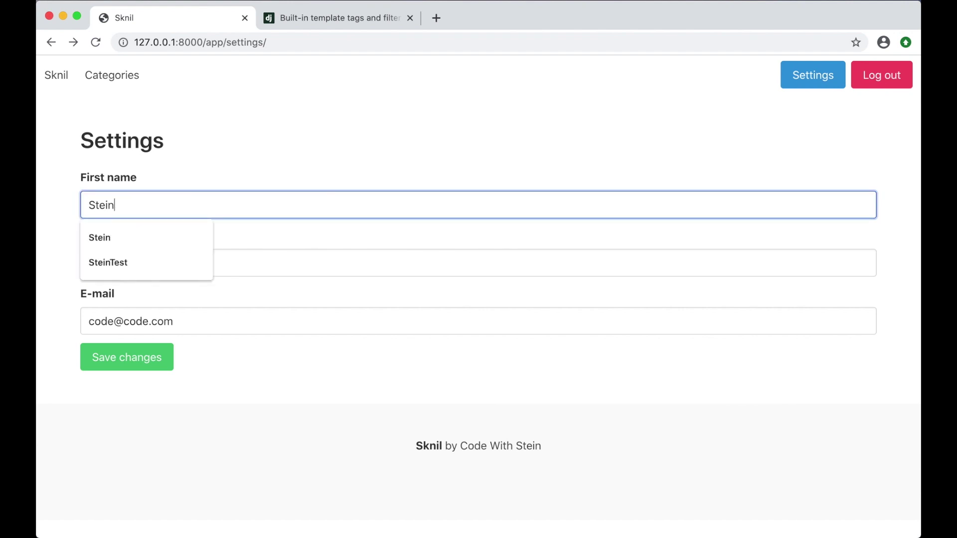
{"action": "key", "text": "Return"}
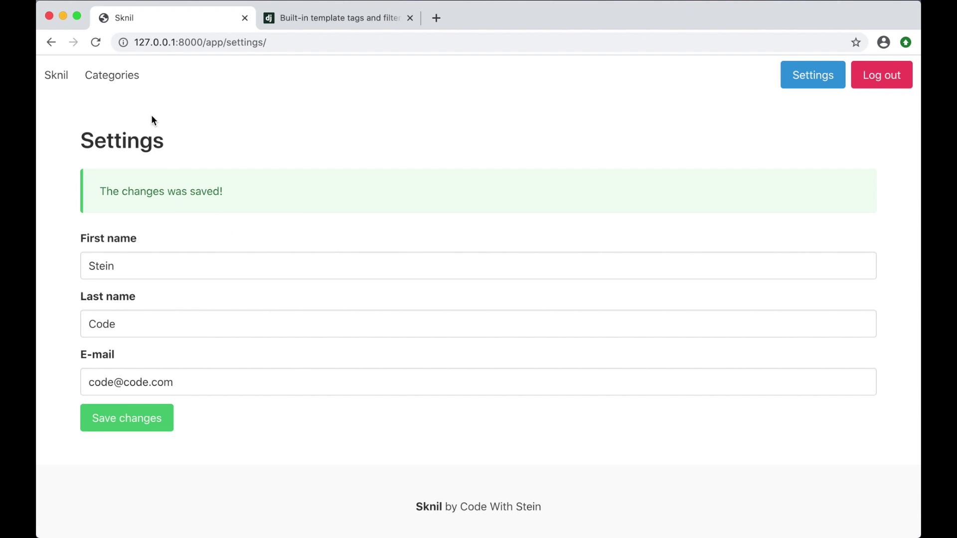
{"action": "left_click", "coordinate": [112, 75]}
View the Search engines category with its Duckduckgo and Google bookmarks
{"action": "left_click", "coordinate": [128, 304]}
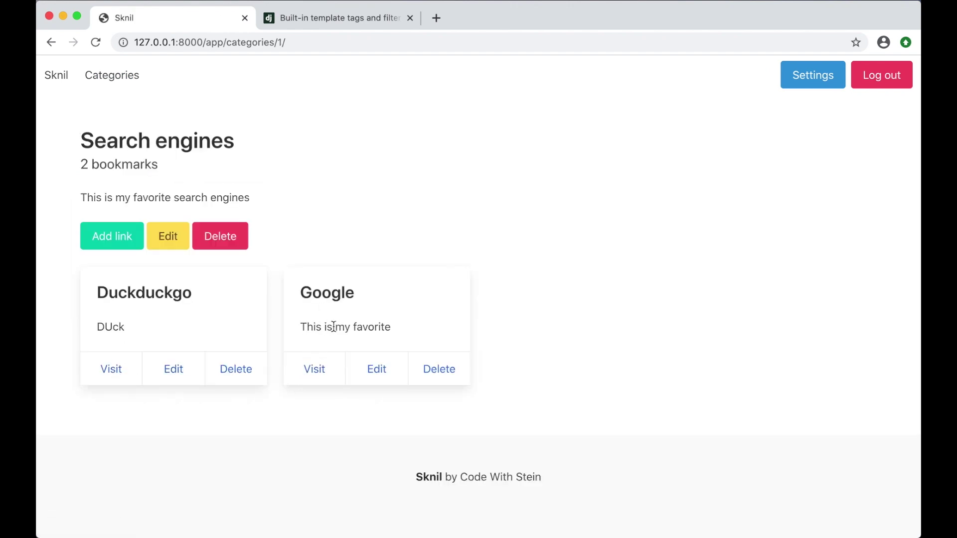
{"action": "left_click_drag", "start_coordinate": [323, 293], "coordinate": [351, 321]}
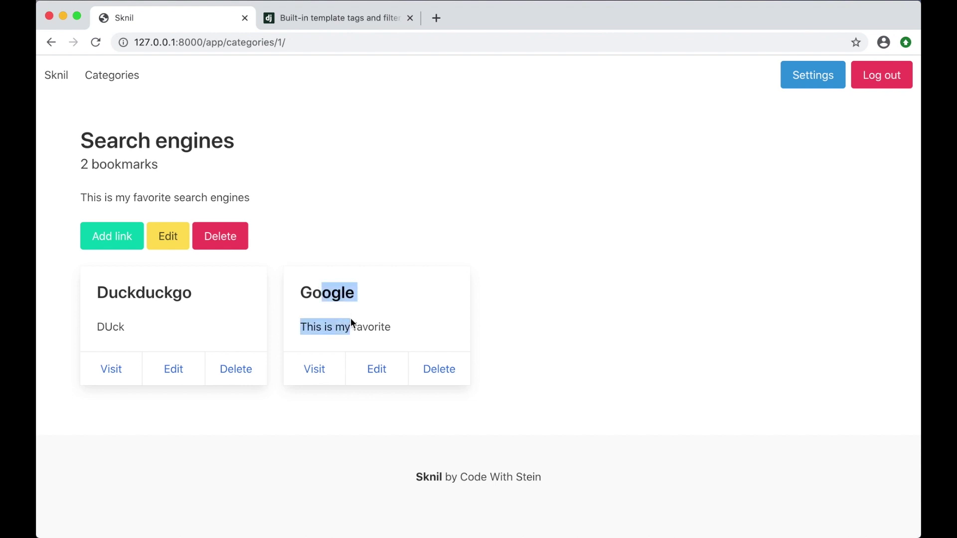
{"action": "left_click", "coordinate": [351, 321]}
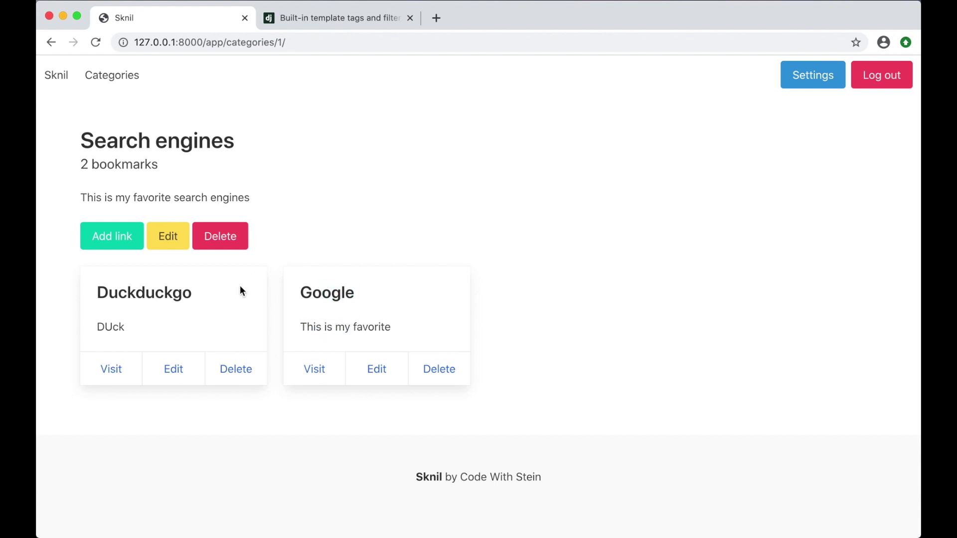